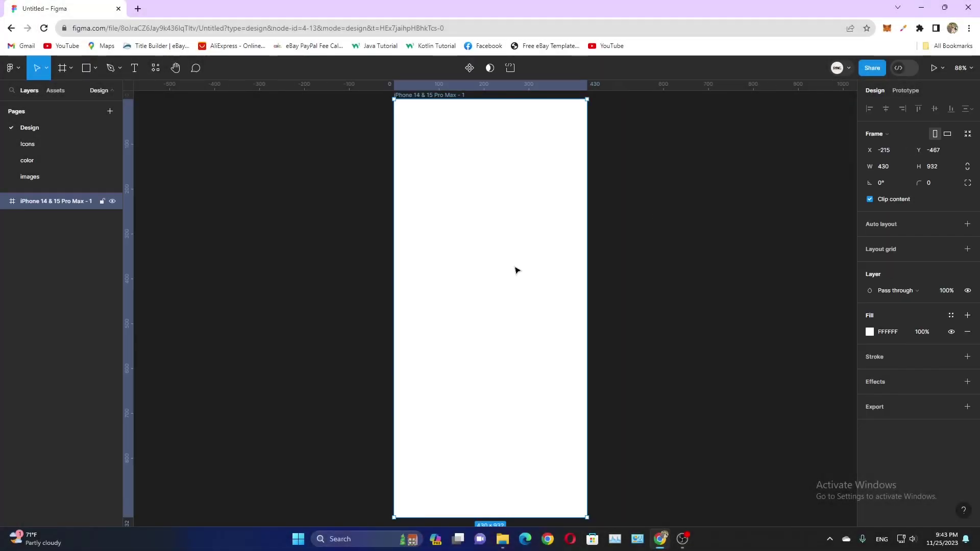
{"action": "type", "text": "60"}
Give the phone frame a 60 corner radius and an off-white FAF6F0 fill.
{"action": "key", "text": "Return"}
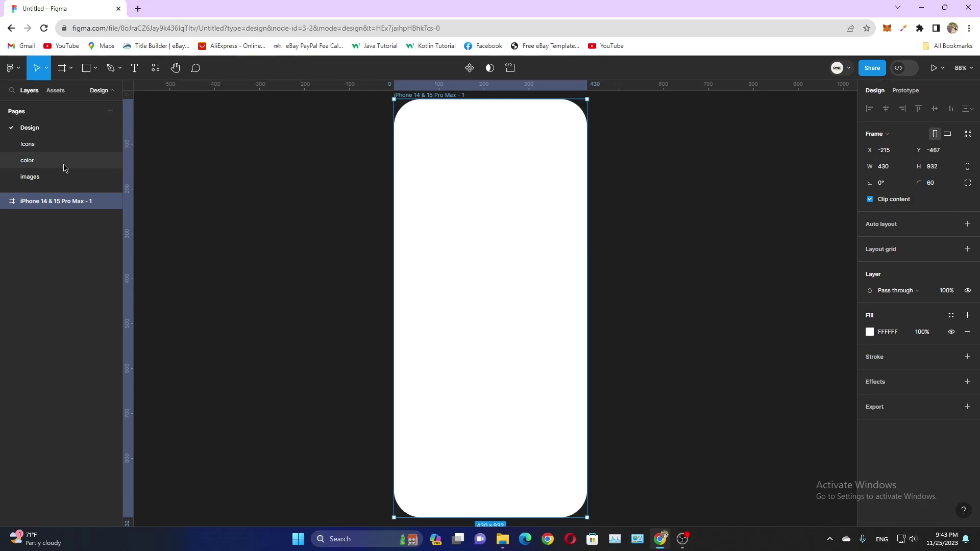
{"action": "left_click", "coordinate": [61, 162]}
{"action": "left_click", "coordinate": [68, 128]}
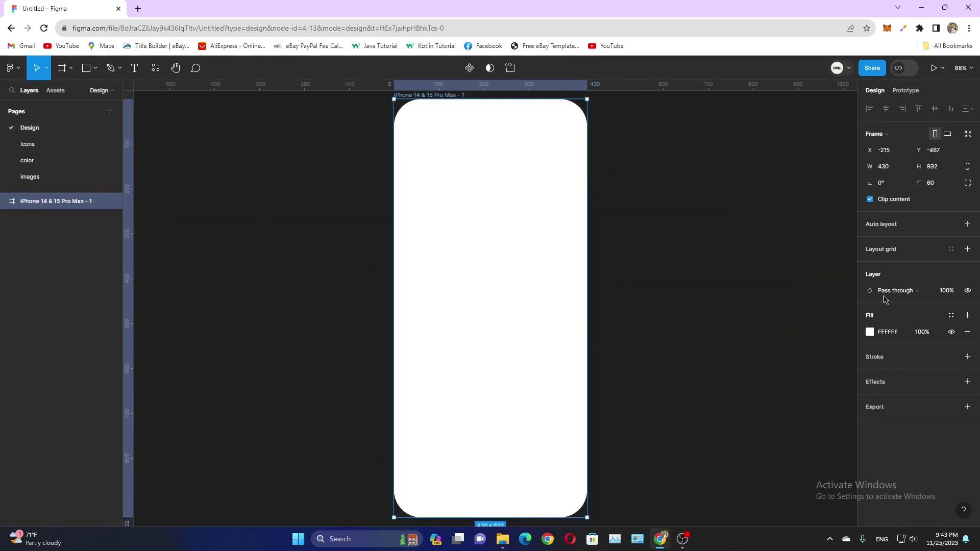
{"action": "type", "text": "FAF6F0"}
{"action": "key", "text": "Return"}
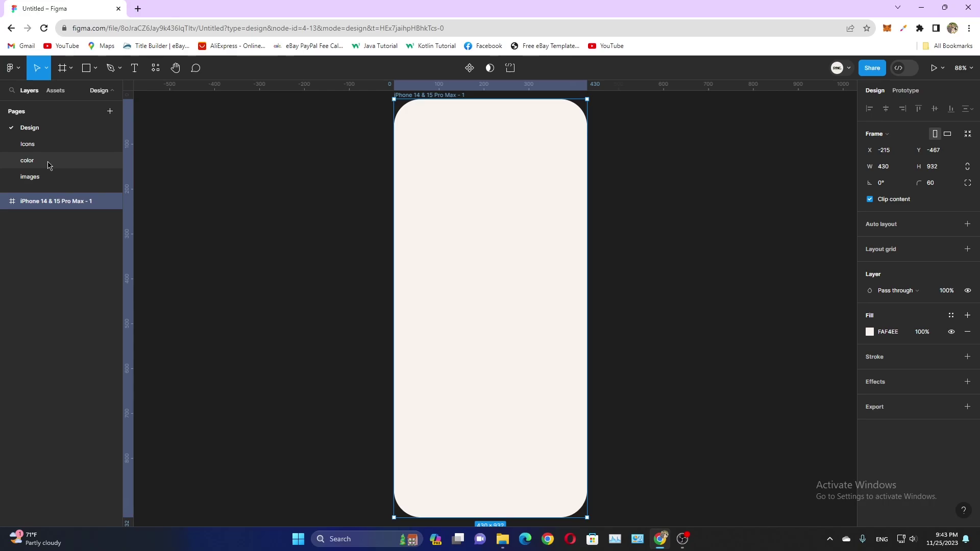
Copy the coffee doodle pattern image from the images page.
{"action": "left_click", "coordinate": [31, 176]}
{"action": "left_click", "coordinate": [674, 304]}
{"action": "key", "text": "ctrl+c"}
{"action": "left_click", "coordinate": [29, 127]}
Paste the doodle pattern, shrink it to 601×401, and stack three copies down the frame.
{"action": "key", "text": "ctrl+v"}
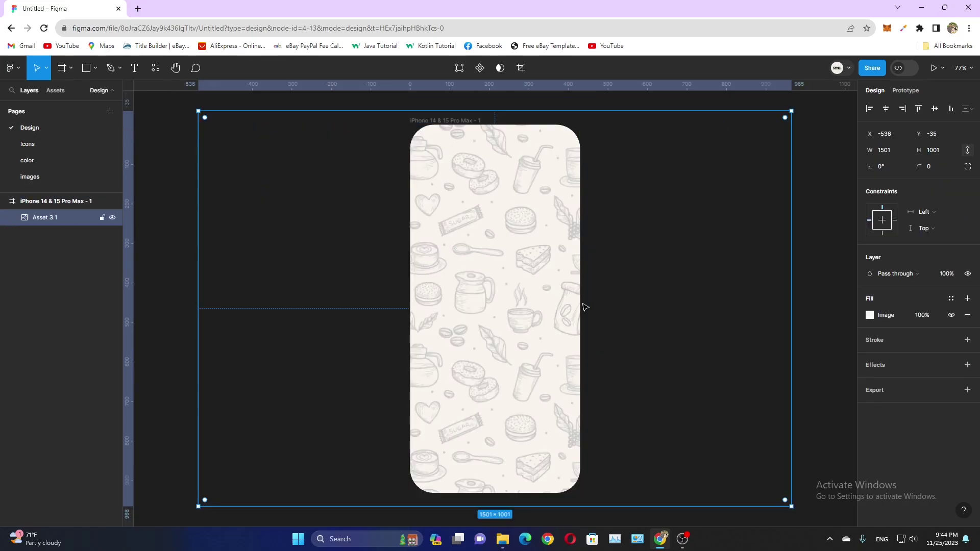
{"action": "left_click_drag", "start_coordinate": [792, 507], "coordinate": [422, 270]}
{"action": "mouse_move", "coordinate": [341, 233]}
{"action": "left_mouse_down"}
{"action": "mouse_move", "coordinate": [511, 241]}
{"action": "mouse_move", "coordinate": [503, 356]}
{"action": "left_mouse_up"}
{"action": "key", "text": "ctrl+d"}
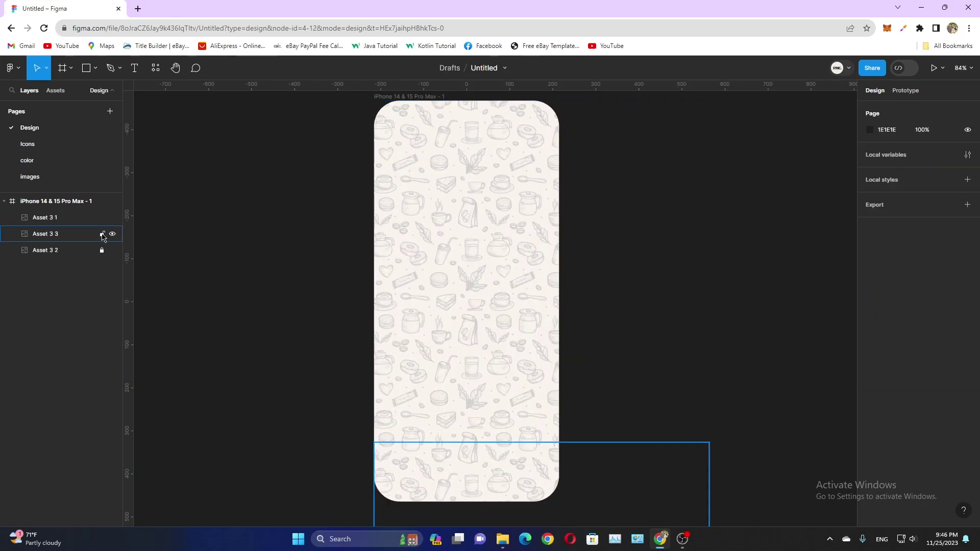
{"action": "left_click_drag", "start_coordinate": [298, 126], "coordinate": [386, 386]}
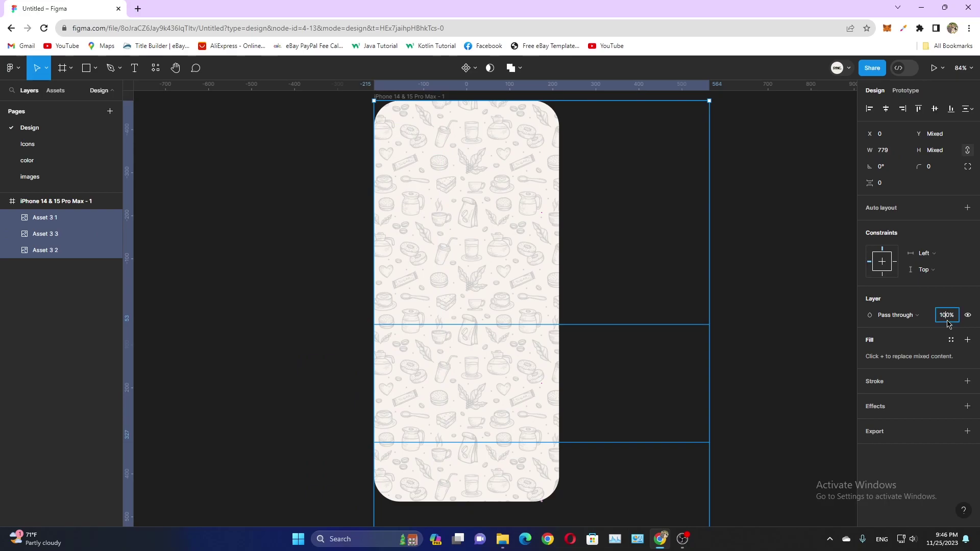
{"action": "left_click", "coordinate": [233, 296]}
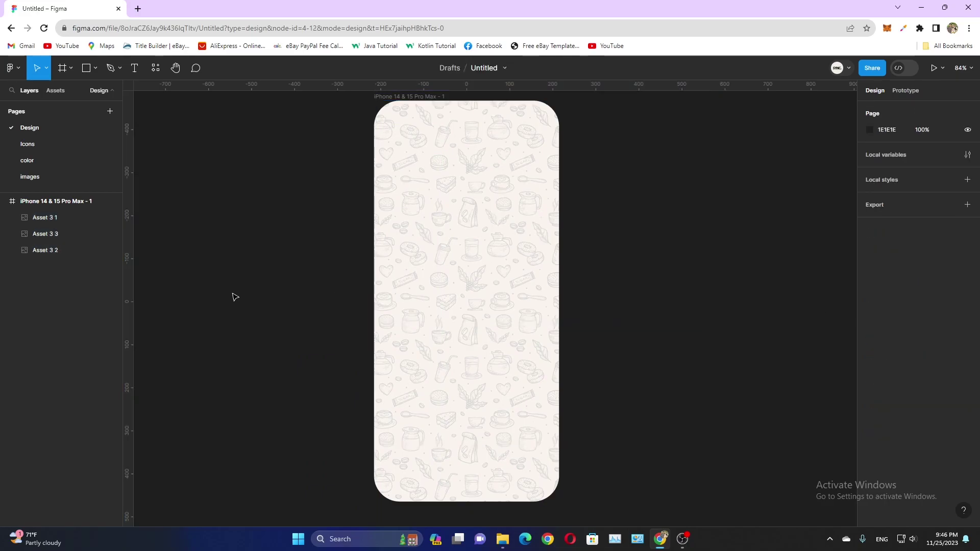
{"action": "left_click", "coordinate": [72, 144]}
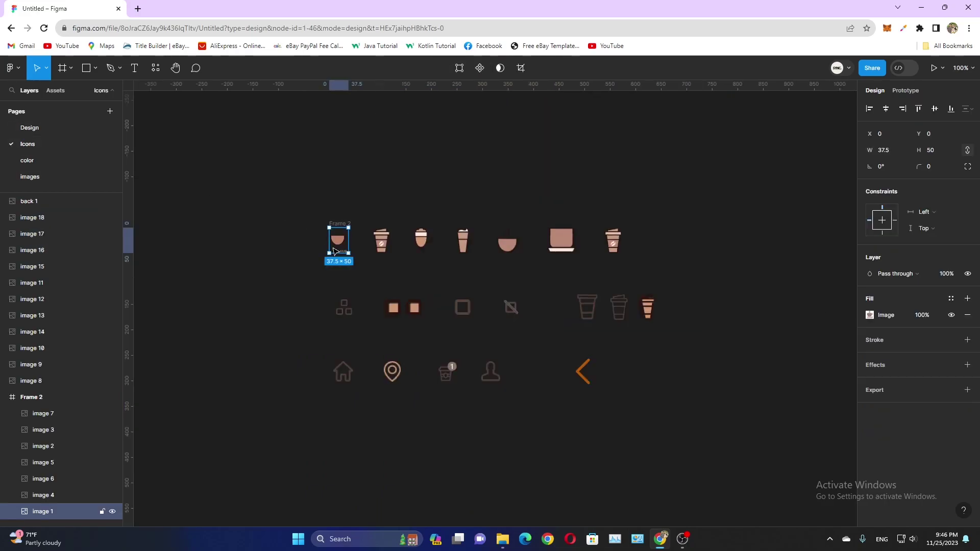
Paste the COFFEE HUB cup logo, set its height to 100, and centre it on the frame.
{"action": "left_click", "coordinate": [72, 129]}
{"action": "key", "text": "ctrl+v"}
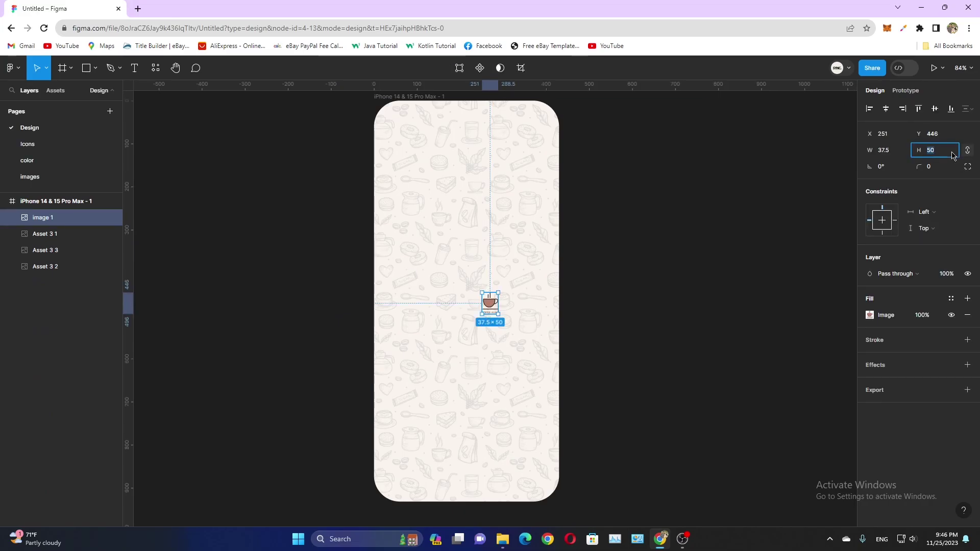
{"action": "type", "text": "100"}
{"action": "key", "text": "Return"}
{"action": "key", "text": "Return"}
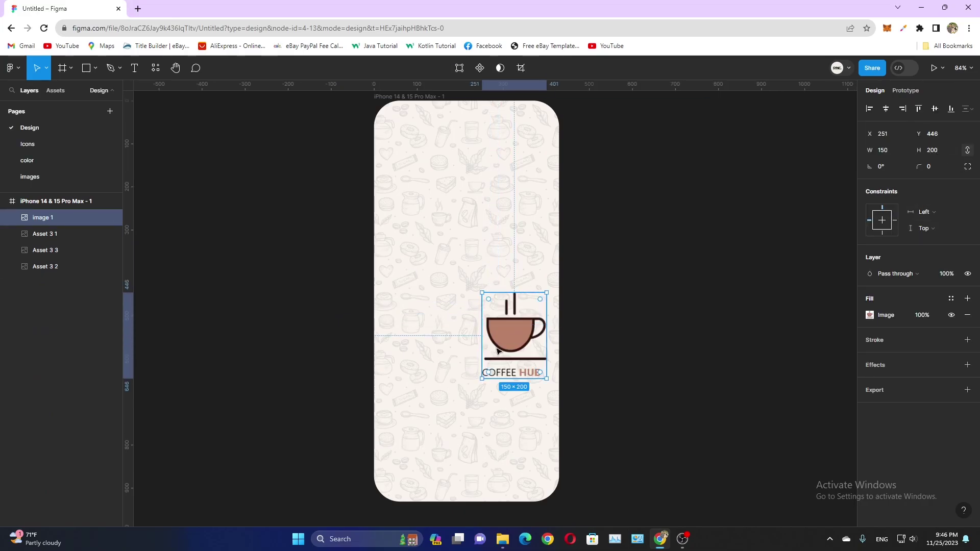
{"action": "left_click_drag", "start_coordinate": [522, 325], "coordinate": [474, 267]}
{"action": "left_click", "coordinate": [627, 233]}
{"action": "left_click_drag", "start_coordinate": [491, 317], "coordinate": [491, 336]}
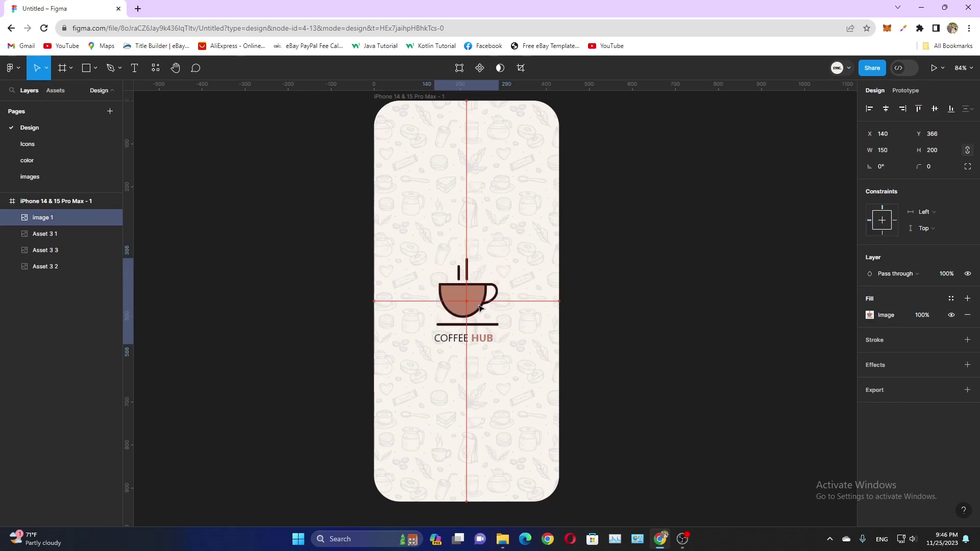
{"action": "left_click", "coordinate": [271, 309]}
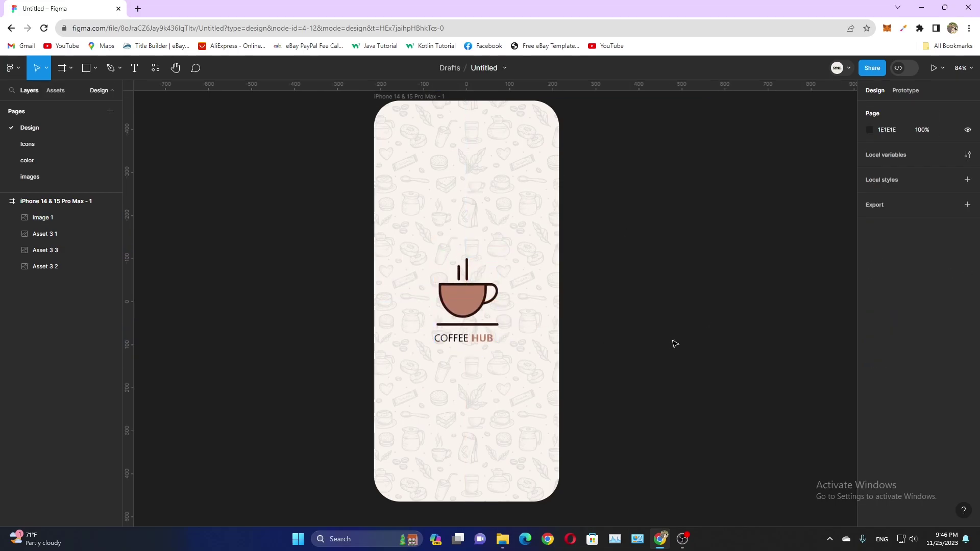
Set the doodle pattern copies to 60% opacity.
{"action": "left_click_drag", "start_coordinate": [770, 102], "coordinate": [526, 465]}
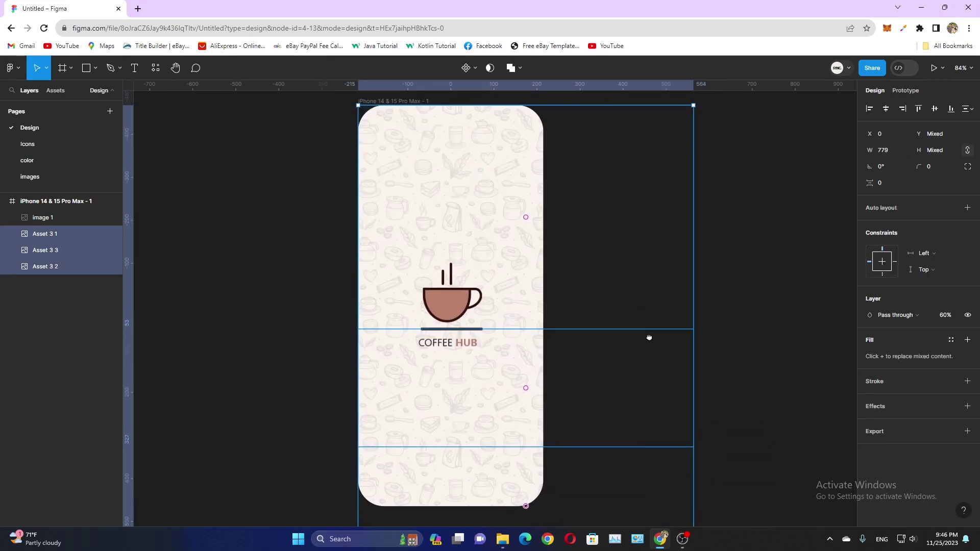
{"action": "left_click", "coordinate": [945, 315]}
{"action": "left_click", "coordinate": [341, 319]}
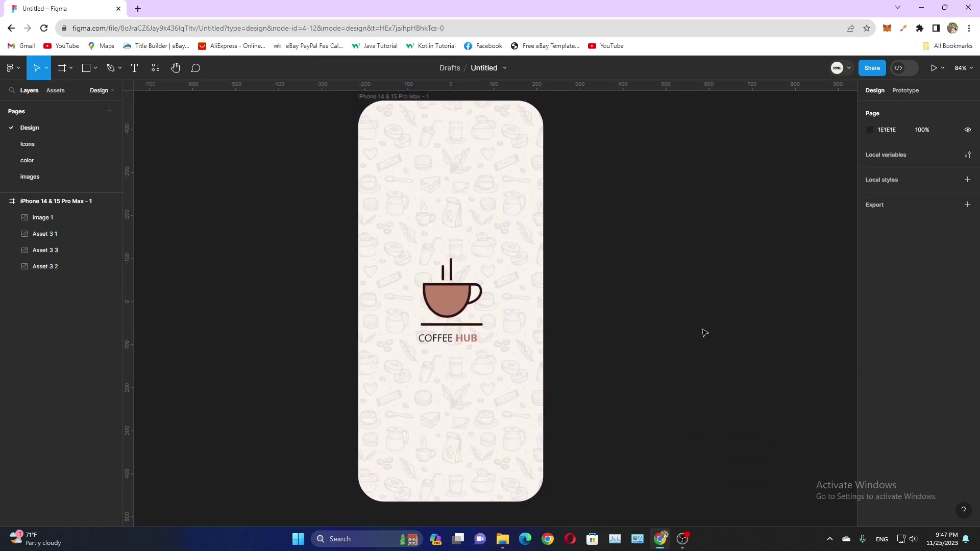
{"action": "left_click_drag", "start_coordinate": [704, 332], "coordinate": [596, 321]}
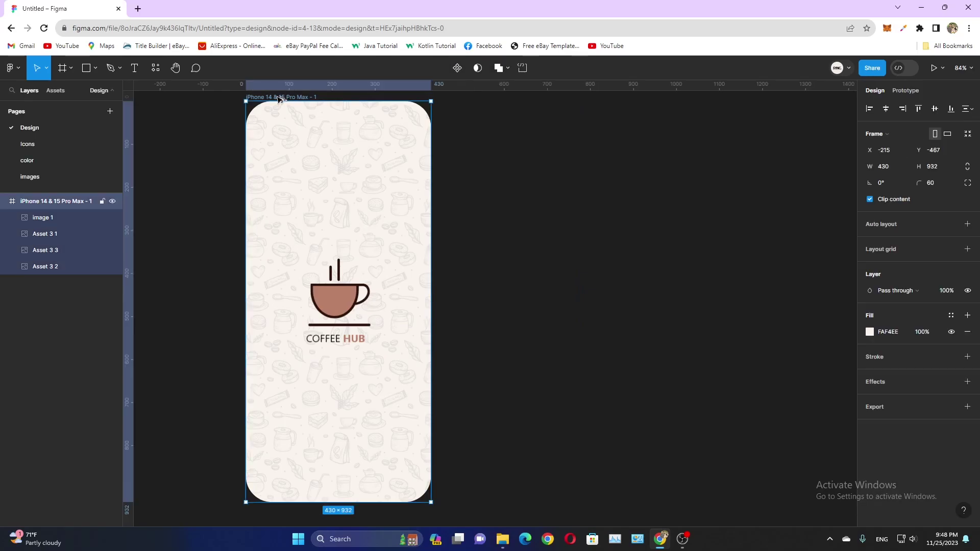
Alt-drag the welcome frame right to create iPhone 14 & 15 Pro Max - 2.
{"action": "left_click_drag", "start_coordinate": [280, 99], "coordinate": [529, 99]}
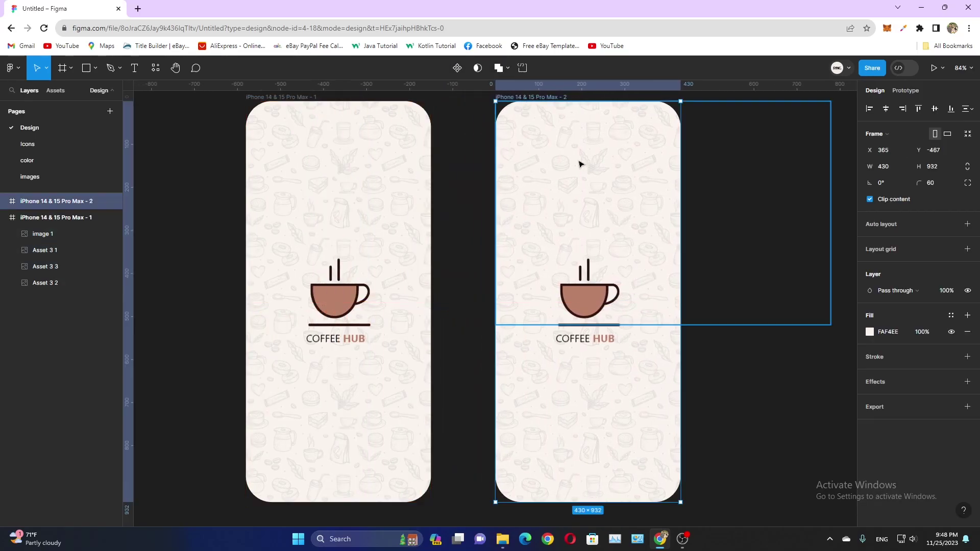
Clear the second frame's contents and move the status bar to its top.
{"action": "scroll", "coordinate": [612, 204], "scroll_direction": "right", "scroll_amount": 2}
{"action": "left_click_drag", "start_coordinate": [726, 144], "coordinate": [494, 473]}
{"action": "key", "text": "Delete"}
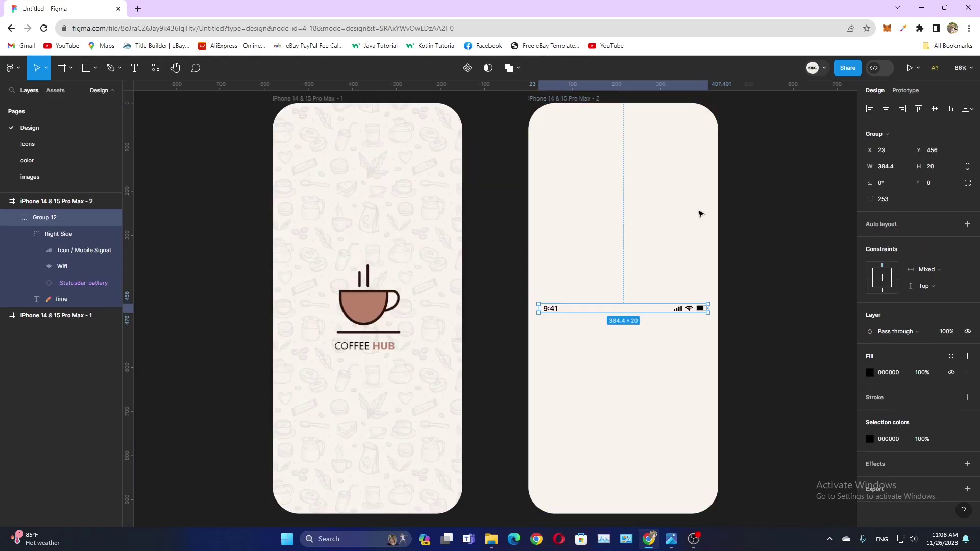
{"action": "left_click_drag", "start_coordinate": [678, 309], "coordinate": [679, 120]}
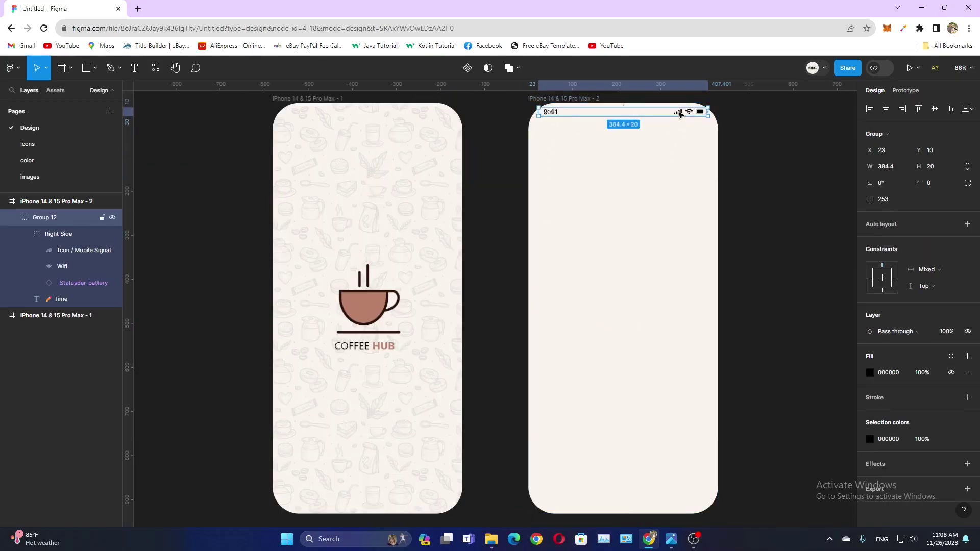
{"action": "left_click", "coordinate": [762, 187]}
Draw 3-px round-capped lines below the status bar to form a menu icon.
{"action": "scroll", "coordinate": [736, 103], "scroll_direction": "up", "scroll_amount": 5}
{"action": "left_click", "coordinate": [95, 69]}
{"action": "left_click", "coordinate": [60, 105]}
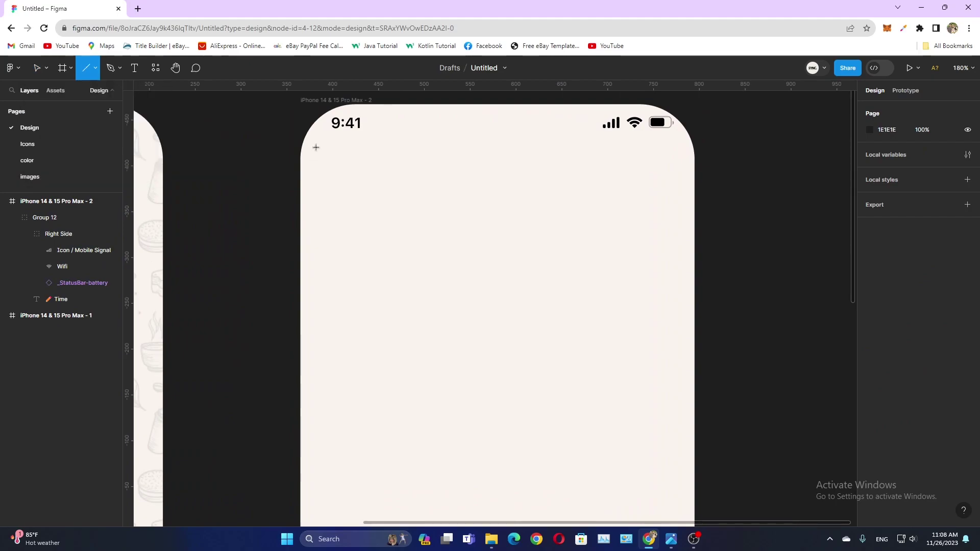
{"action": "left_click_drag", "start_coordinate": [317, 152], "coordinate": [354, 153]}
{"action": "type", "text": "3"}
{"action": "left_click", "coordinate": [926, 372]}
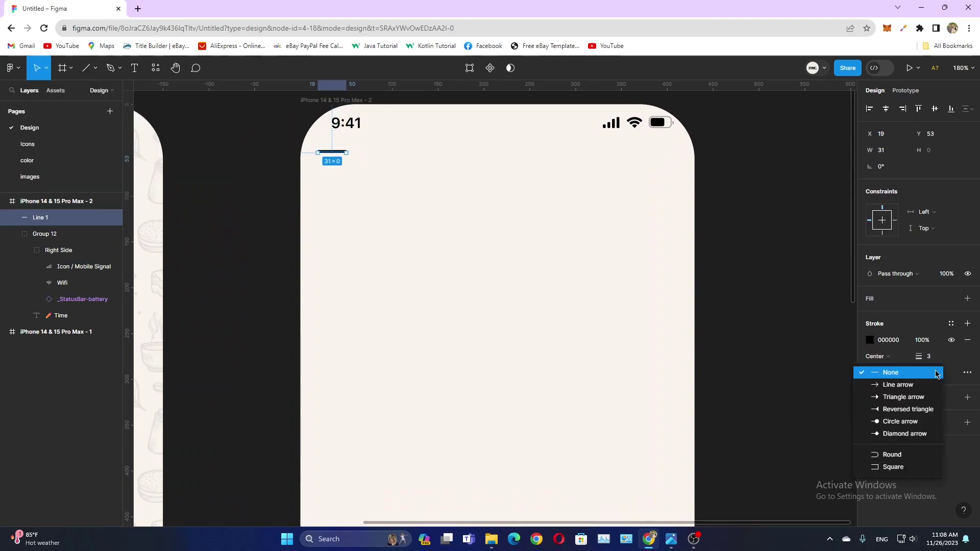
{"action": "left_click", "coordinate": [898, 454]}
{"action": "left_click_drag", "start_coordinate": [327, 151], "coordinate": [335, 166]}
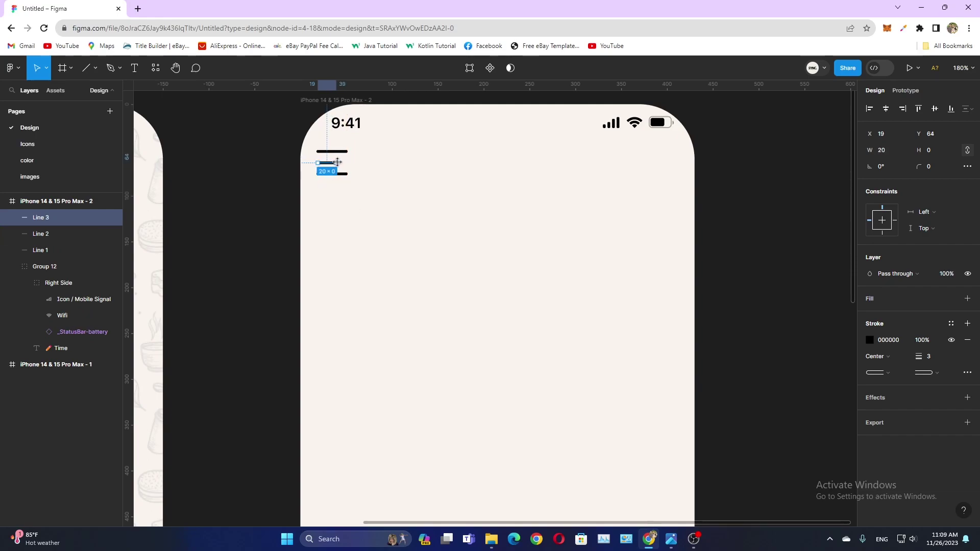
{"action": "left_click_drag", "start_coordinate": [347, 174], "coordinate": [345, 174]}
Colour the middle menu line brown from the colour palette.
{"action": "left_click", "coordinate": [41, 218]}
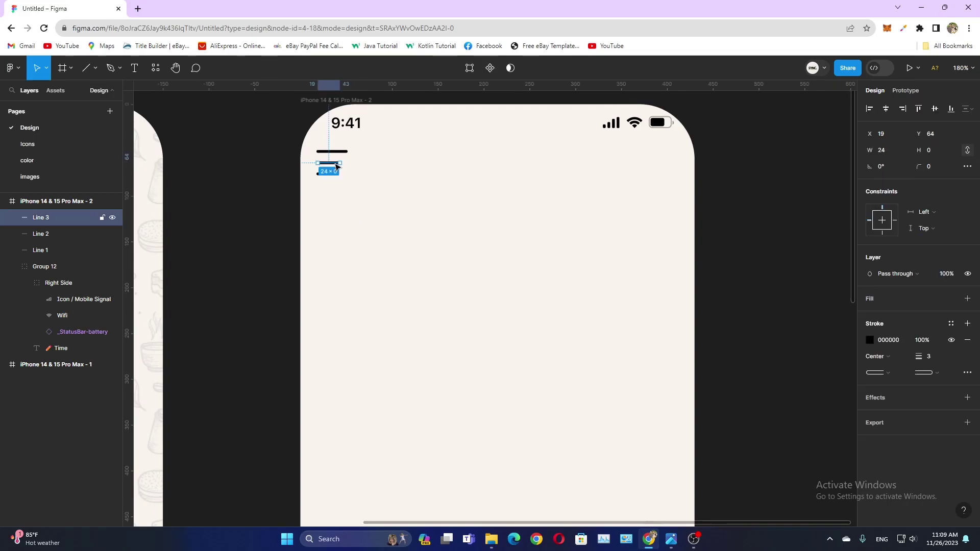
{"action": "left_click", "coordinate": [27, 161]}
{"action": "left_click", "coordinate": [29, 127]}
{"action": "left_click", "coordinate": [891, 340]}
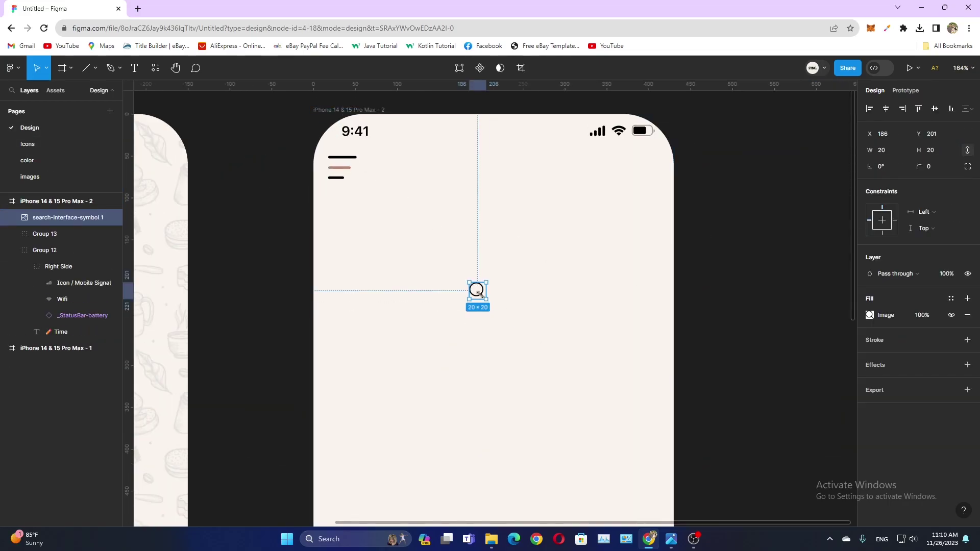
Move the search icon to the top right and set the menu icon to Y 60.
{"action": "left_click_drag", "start_coordinate": [480, 295], "coordinate": [643, 161]}
{"action": "left_click", "coordinate": [341, 177]}
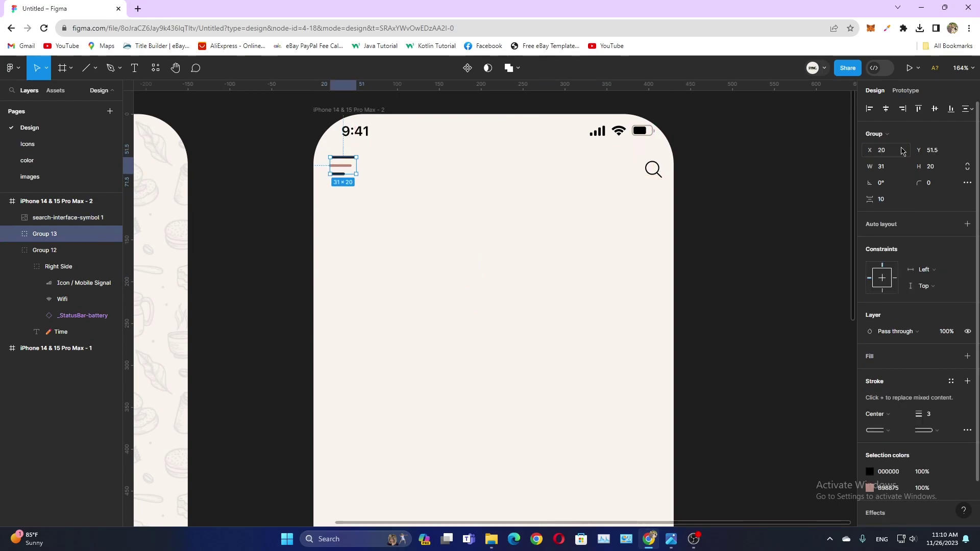
{"action": "type", "text": "0"}
{"action": "key", "text": "Return"}
Enlarge the search icon to 30×30 and start a text box under the menu.
{"action": "left_click", "coordinate": [653, 172]}
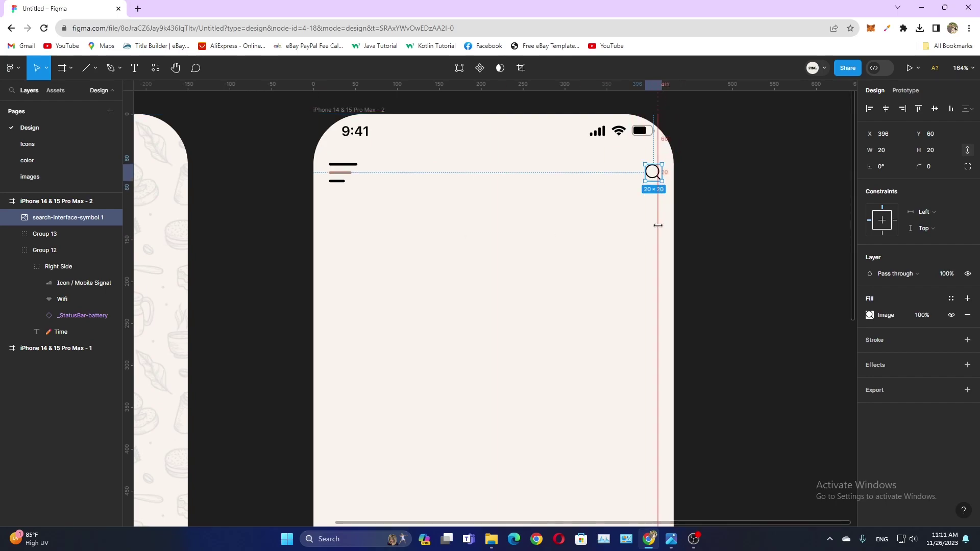
{"action": "key", "text": "Escape"}
{"action": "left_click", "coordinate": [653, 173]}
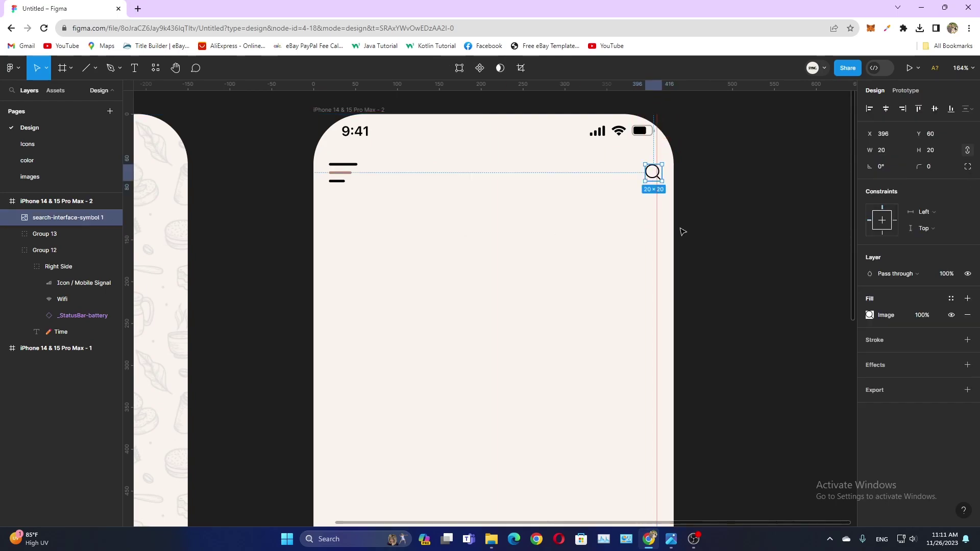
{"action": "left_click", "coordinate": [934, 150]}
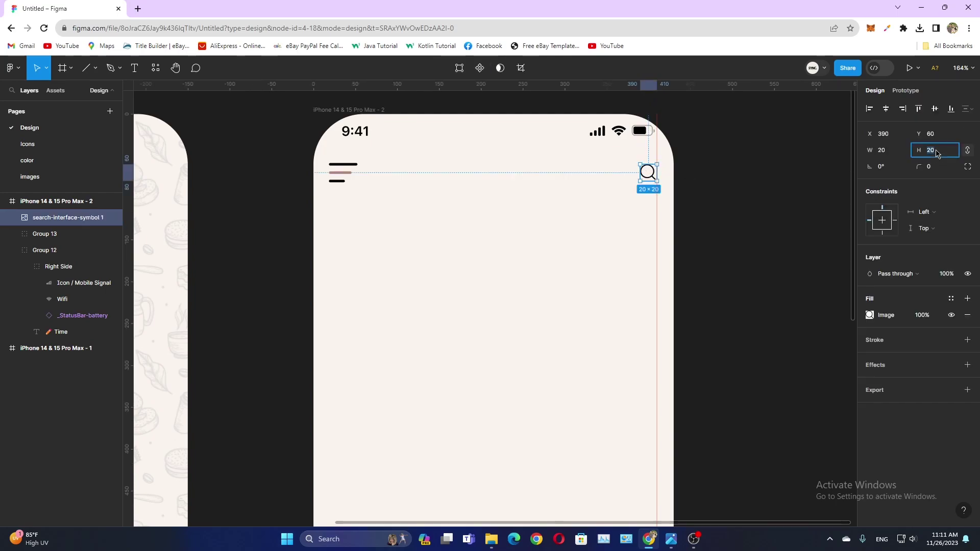
{"action": "type", "text": "30"}
{"action": "key", "text": "Return"}
{"action": "key", "text": "Return"}
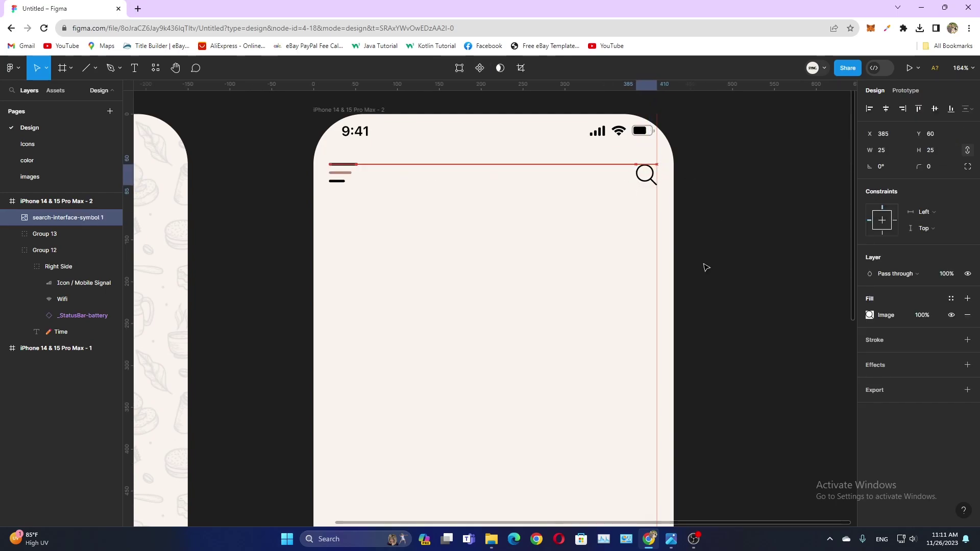
{"action": "left_click", "coordinate": [136, 70]}
{"action": "left_click", "coordinate": [319, 234]}
{"action": "type", "text": "It"}
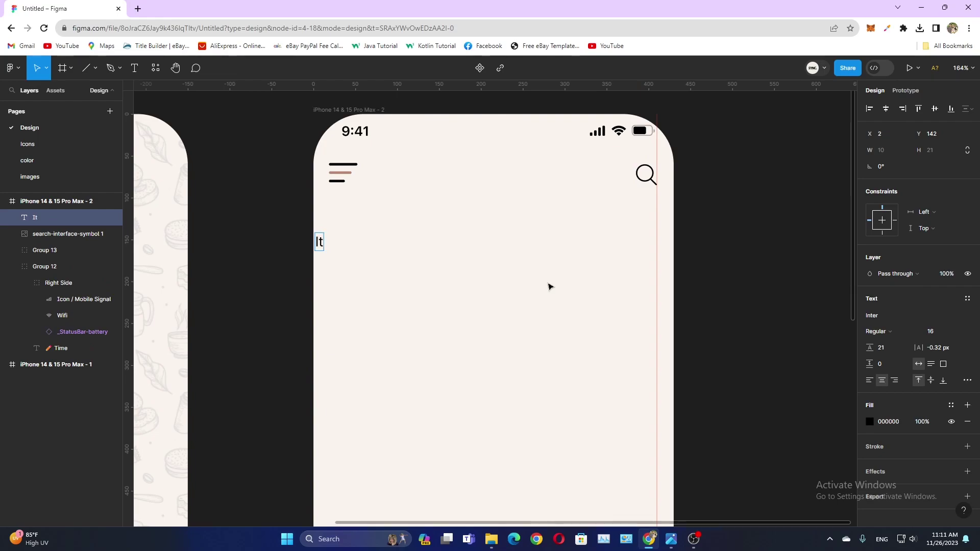
Left-align the heading, make 'Day For Coffee' Extra Bold B98875, and set size 30.
{"action": "key", "text": "ctrl+alt+l"}
{"action": "type", "text": "'s Great Day For Coffee"}
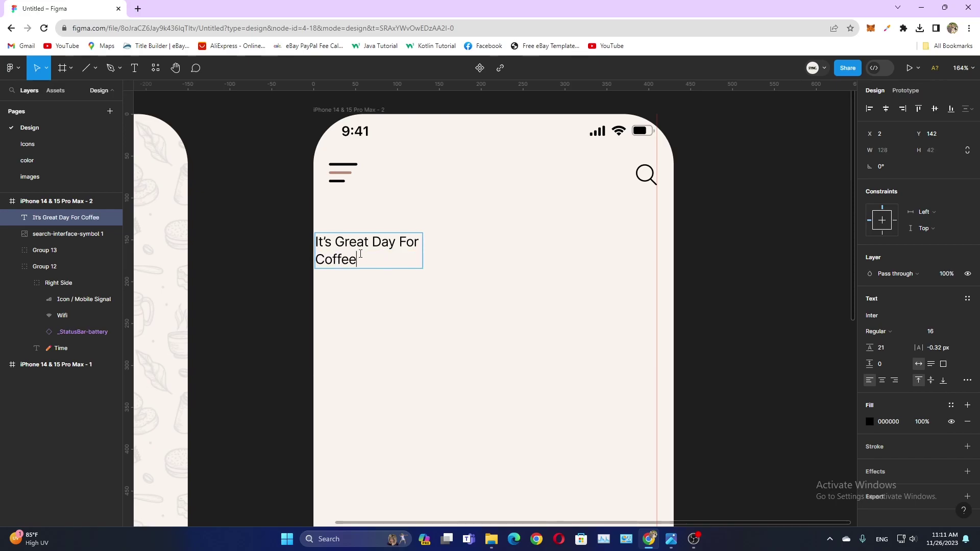
{"action": "left_click", "coordinate": [878, 332]}
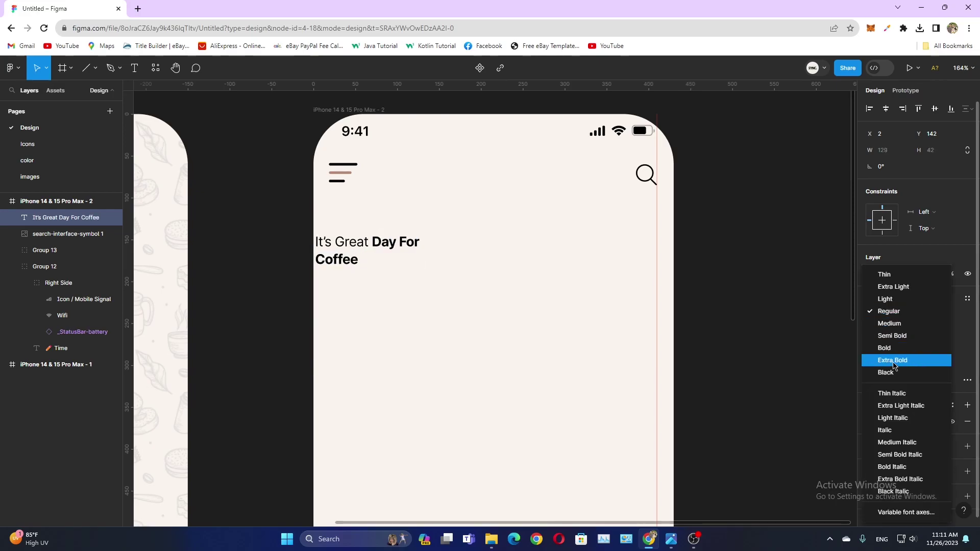
{"action": "left_click", "coordinate": [898, 364]}
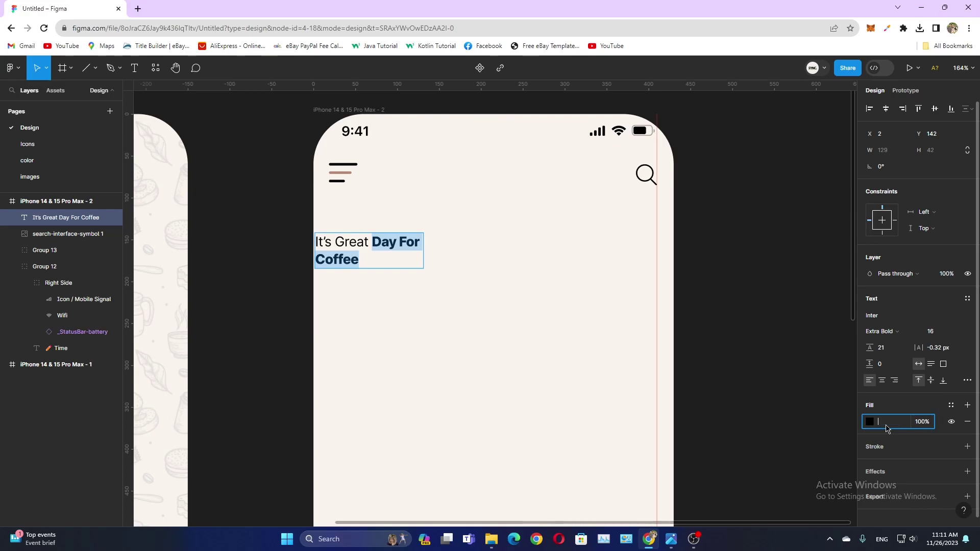
{"action": "key", "text": "super+v"}
{"action": "left_click", "coordinate": [891, 339]}
{"action": "key", "text": "Escape"}
{"action": "left_click", "coordinate": [935, 334]}
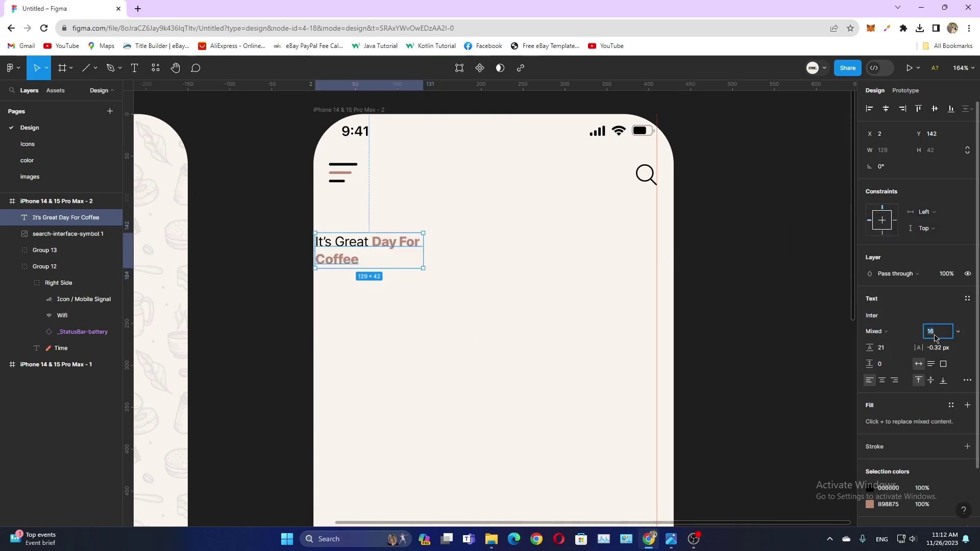
{"action": "key", "text": "Return"}
Position the heading just below the menu icon.
{"action": "left_click_drag", "start_coordinate": [387, 252], "coordinate": [398, 227]}
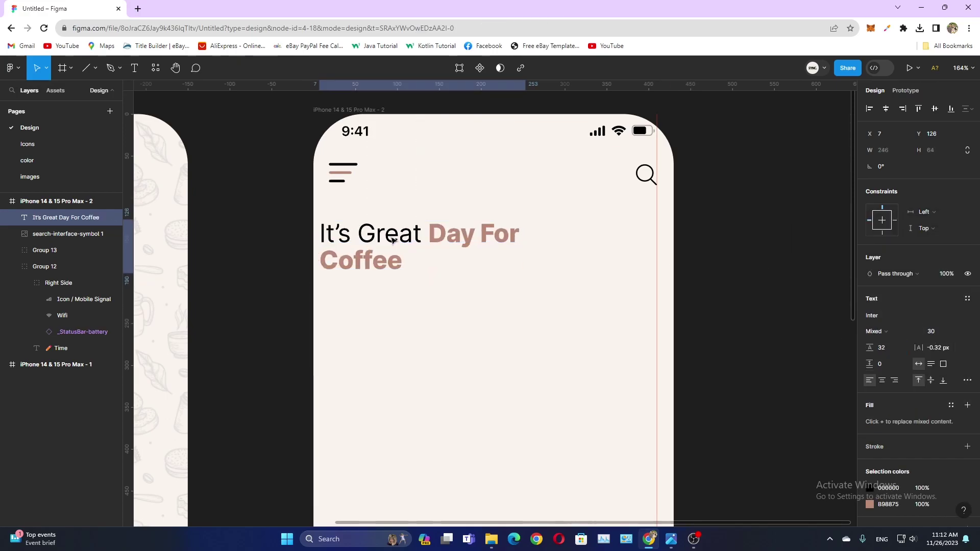
{"action": "key", "text": "Right"}
{"action": "key", "text": "Right"}
{"action": "key", "text": "Right"}
{"action": "left_click", "coordinate": [705, 220]}
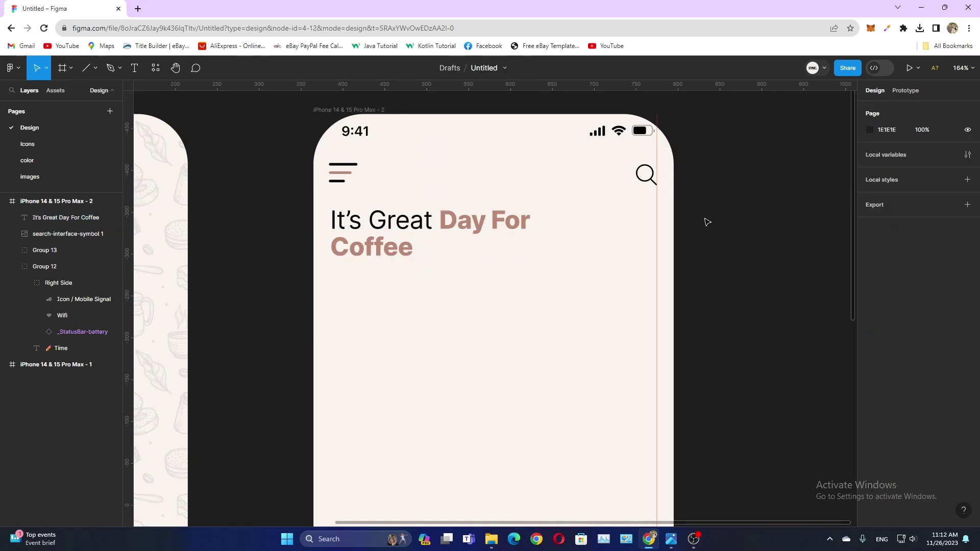
{"action": "left_click", "coordinate": [423, 226]}
Paste the espresso cup image on the left below the heading.
{"action": "scroll", "coordinate": [423, 226], "scroll_direction": "down", "scroll_amount": 3}
{"action": "left_click", "coordinate": [438, 354]}
{"action": "key", "text": "ctrl+v"}
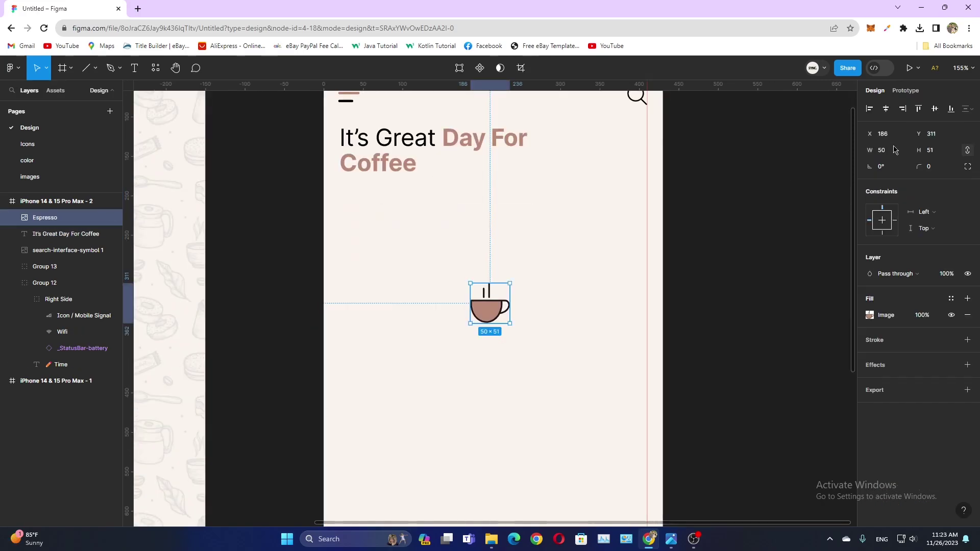
{"action": "mouse_move", "coordinate": [484, 306]}
{"action": "left_mouse_down"}
{"action": "mouse_move", "coordinate": [354, 221]}
{"action": "mouse_move", "coordinate": [365, 228]}
{"action": "left_mouse_up"}
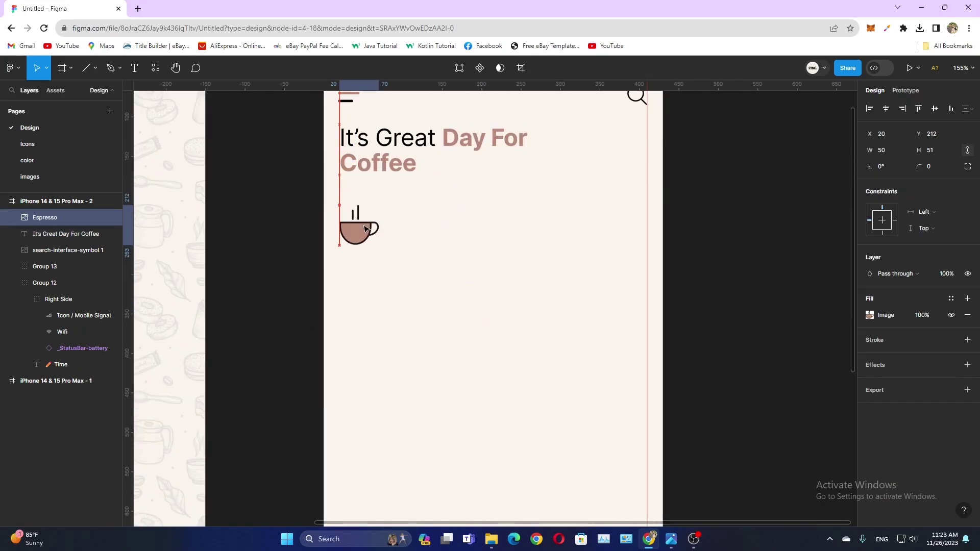
Add an 'Espresso' text label level with the cup.
{"action": "left_click", "coordinate": [431, 227]}
{"action": "type", "text": "Espresso"}
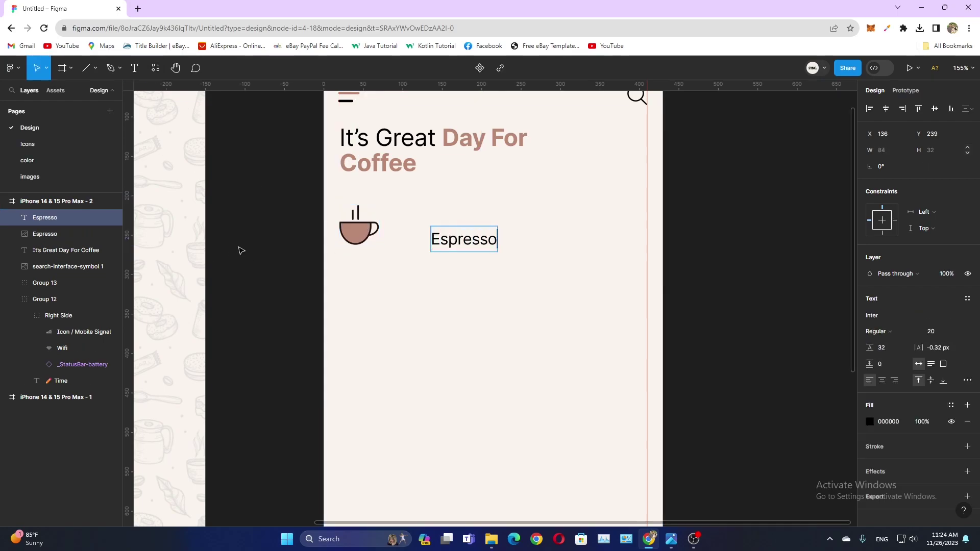
{"action": "key", "text": "Escape"}
{"action": "left_click_drag", "start_coordinate": [464, 241], "coordinate": [470, 227]}
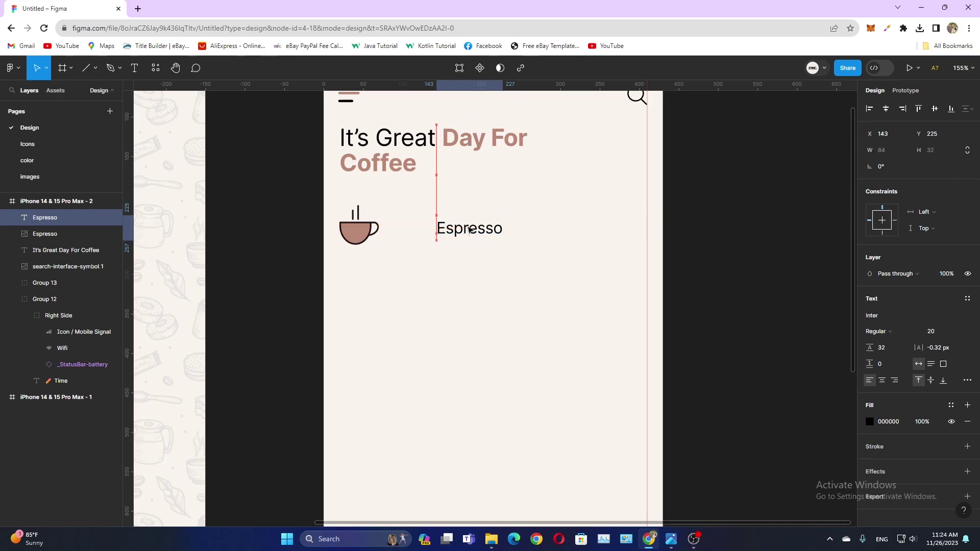
{"action": "left_click_drag", "start_coordinate": [469, 227], "coordinate": [468, 231]}
{"action": "left_click", "coordinate": [358, 227], "text": "shift"}
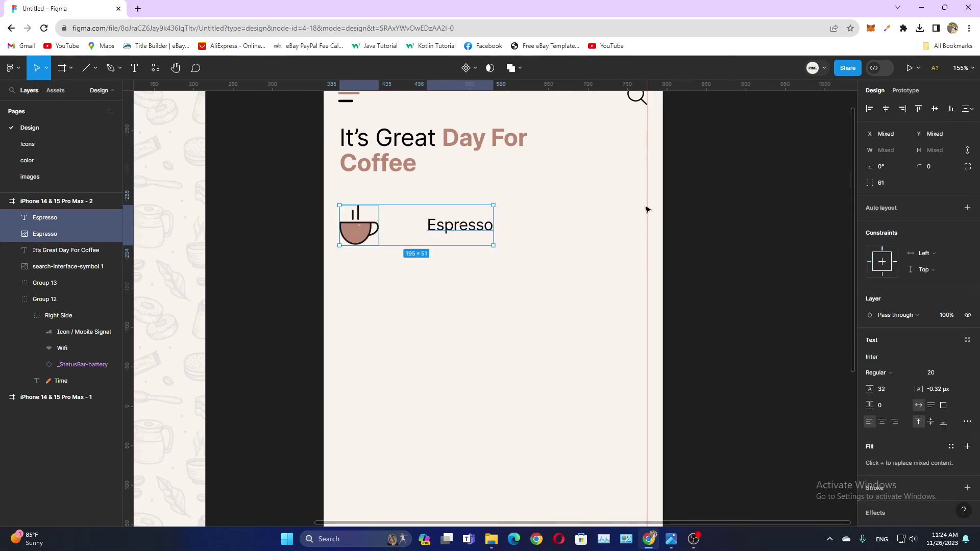
{"action": "left_click", "coordinate": [845, 256]}
{"action": "left_click", "coordinate": [485, 232]}
Paste the back arrow from Icons, flip it horizontally, and place it at the row's right end.
{"action": "left_click", "coordinate": [591, 228]}
{"action": "left_click", "coordinate": [27, 144]}
{"action": "left_click", "coordinate": [577, 412]}
{"action": "key", "text": "ctrl+c"}
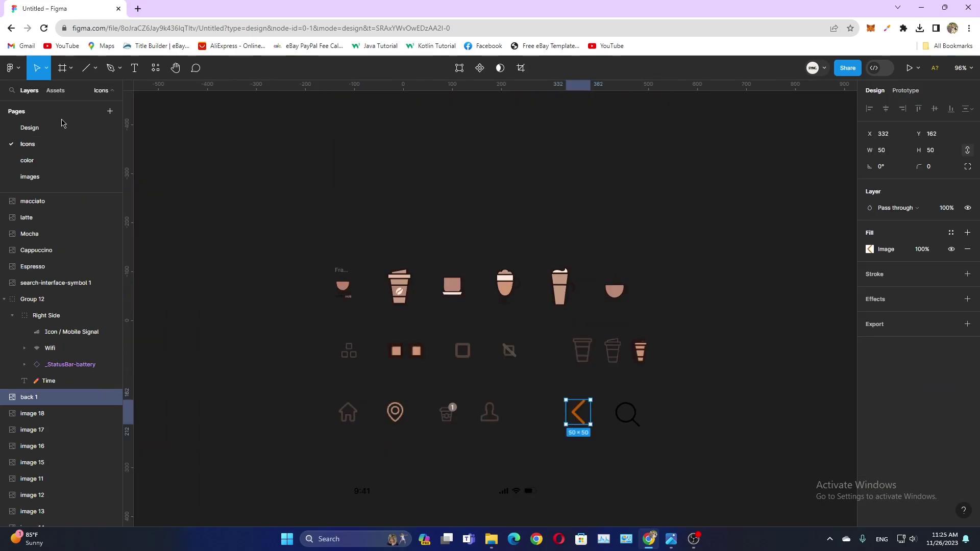
{"action": "left_click", "coordinate": [29, 128]}
{"action": "key", "text": "ctrl+v"}
{"action": "key", "text": "shift+h"}
{"action": "mouse_move", "coordinate": [499, 313]}
{"action": "left_mouse_down"}
{"action": "mouse_move", "coordinate": [479, 301]}
{"action": "mouse_move", "coordinate": [625, 235]}
{"action": "left_mouse_up"}
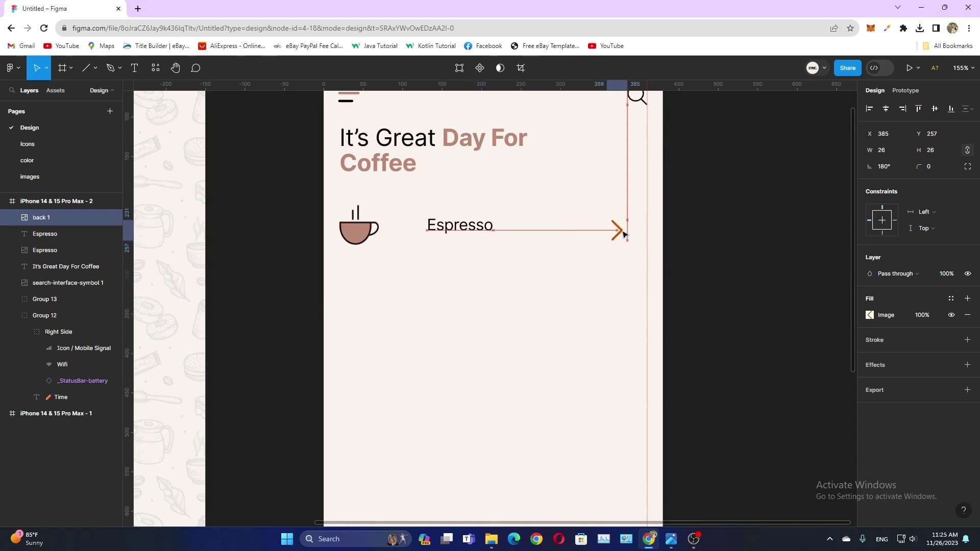
{"action": "left_click", "coordinate": [667, 284]}
{"action": "scroll", "coordinate": [667, 284], "scroll_direction": "down", "scroll_amount": 2}
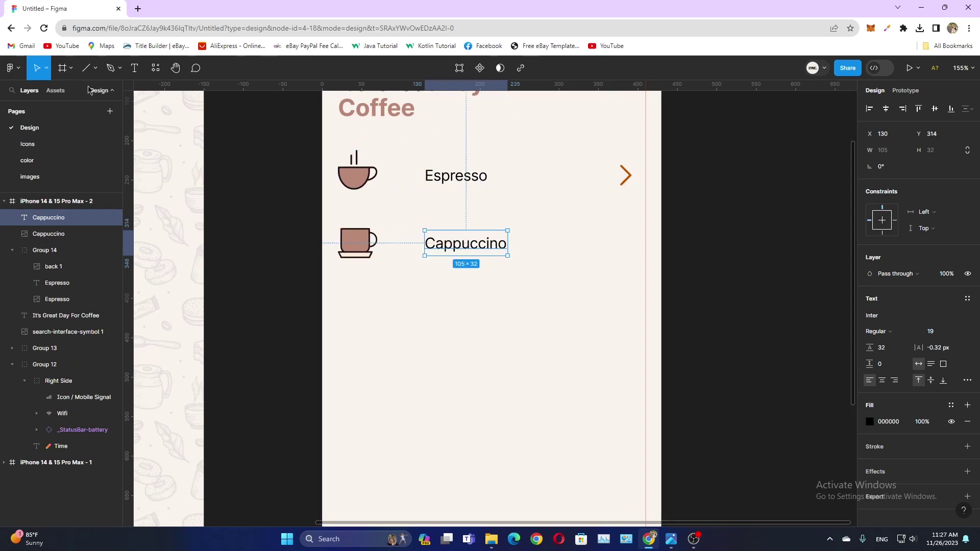
Paste an arrow, resize it to 26×26, rotate it right, and place it by Cappuccino.
{"action": "left_click", "coordinate": [27, 144]}
{"action": "key", "text": "Page_Up"}
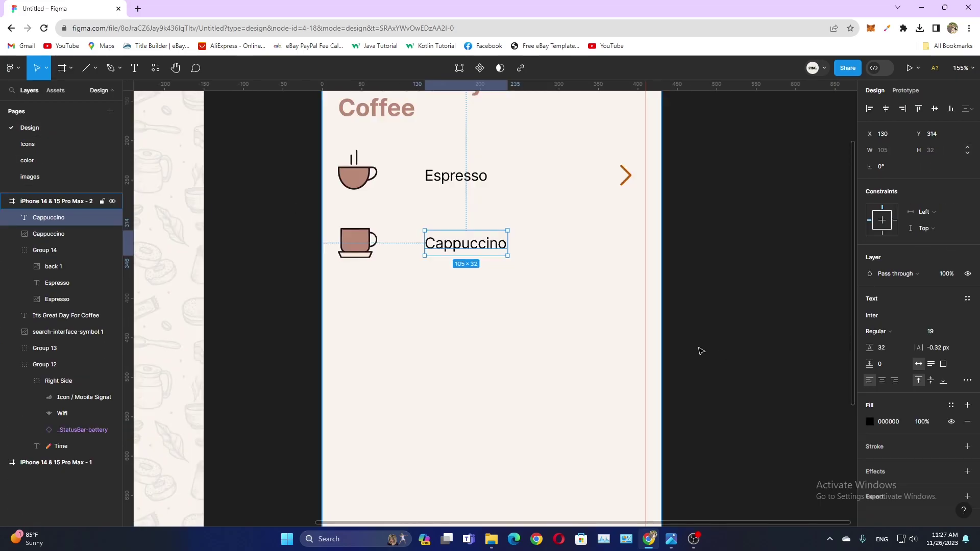
{"action": "key", "text": "ctrl+v"}
{"action": "left_click", "coordinate": [946, 153]}
{"action": "type", "text": "26"}
{"action": "key", "text": "Return"}
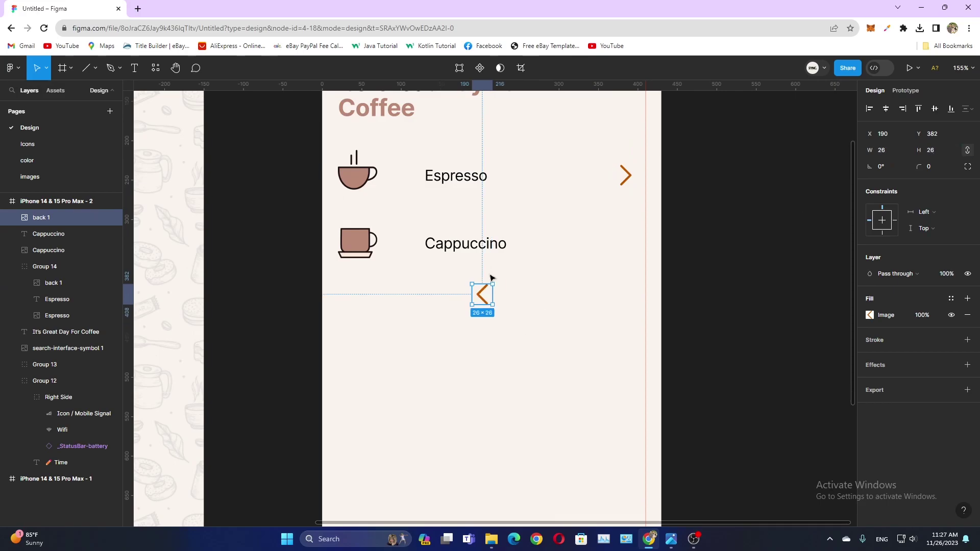
{"action": "left_click_drag", "start_coordinate": [498, 280], "coordinate": [470, 334]}
{"action": "left_click_drag", "start_coordinate": [484, 297], "coordinate": [628, 246]}
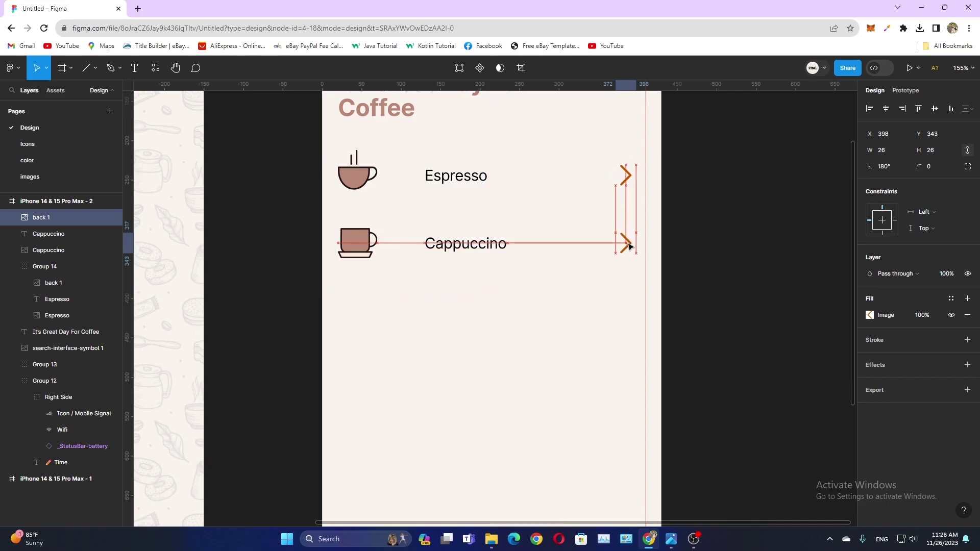
Group the Cappuccino row and move it down.
{"action": "left_click_drag", "start_coordinate": [638, 204], "coordinate": [331, 266]}
{"action": "key", "text": "ctrl+g"}
{"action": "left_click", "coordinate": [484, 302]}
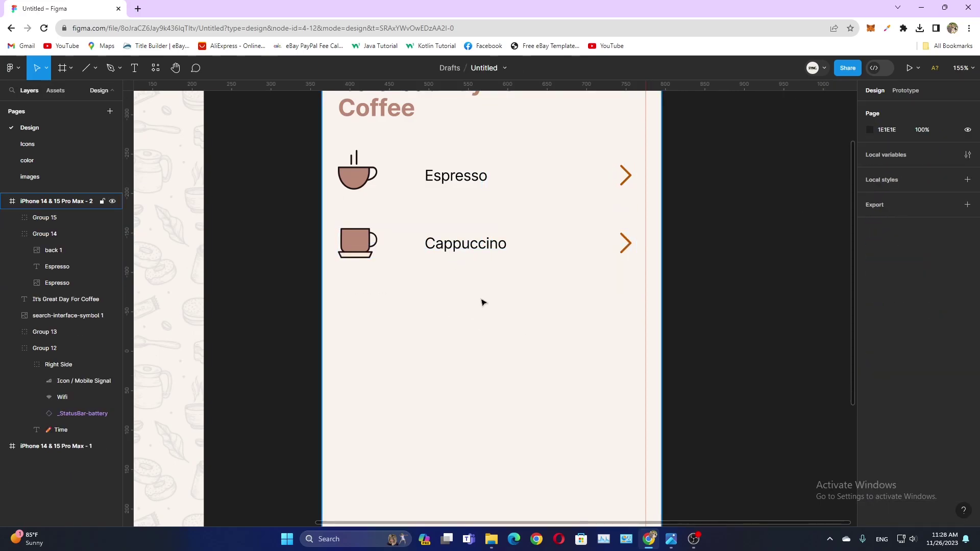
{"action": "left_click", "coordinate": [449, 247]}
{"action": "key", "text": "shift+Down"}
{"action": "key", "text": "shift+Down"}
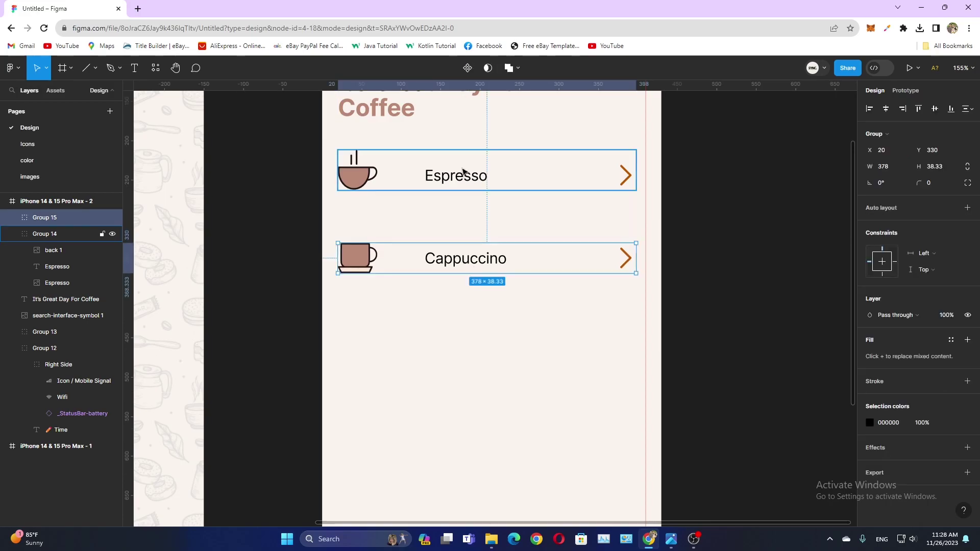
Space the Espresso and Cappuccino rows 65 px apart and paste a macchiato cup below.
{"action": "left_click", "coordinate": [463, 171], "text": "shift"}
{"action": "scroll", "coordinate": [673, 308], "scroll_direction": "down", "scroll_amount": 3}
{"action": "left_click", "coordinate": [674, 308]}
{"action": "scroll", "coordinate": [516, 245], "scroll_direction": "up", "scroll_amount": 1}
{"action": "left_click", "coordinate": [516, 245]}
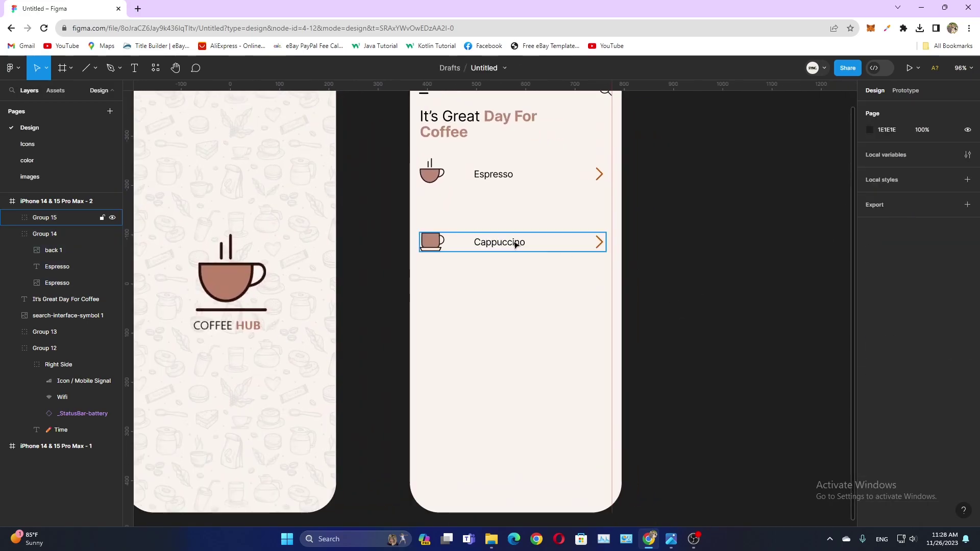
{"action": "left_click", "coordinate": [507, 169], "text": "shift"}
{"action": "left_click_drag", "start_coordinate": [870, 199], "coordinate": [862, 201]}
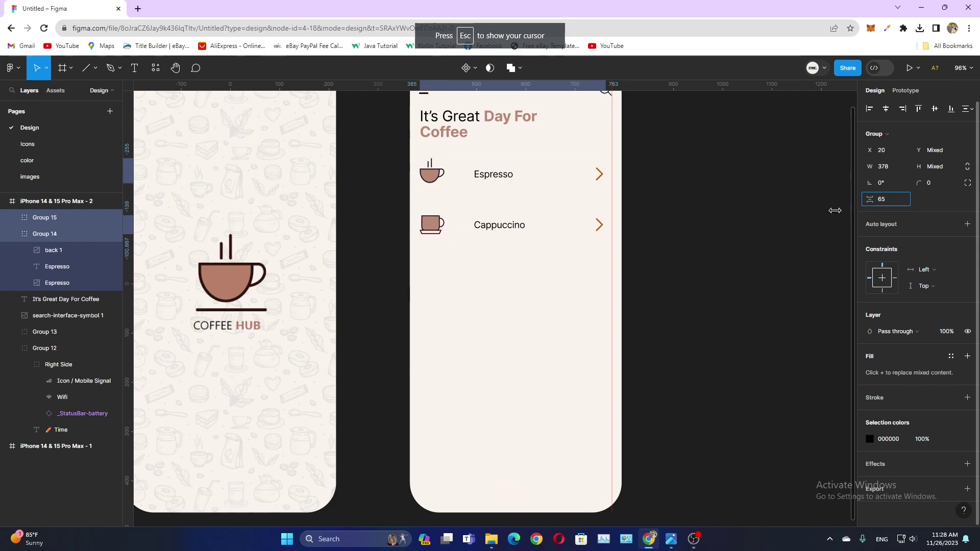
{"action": "key", "text": "Escape"}
{"action": "key", "text": "ctrl+v"}
{"action": "left_click_drag", "start_coordinate": [490, 306], "coordinate": [431, 296]}
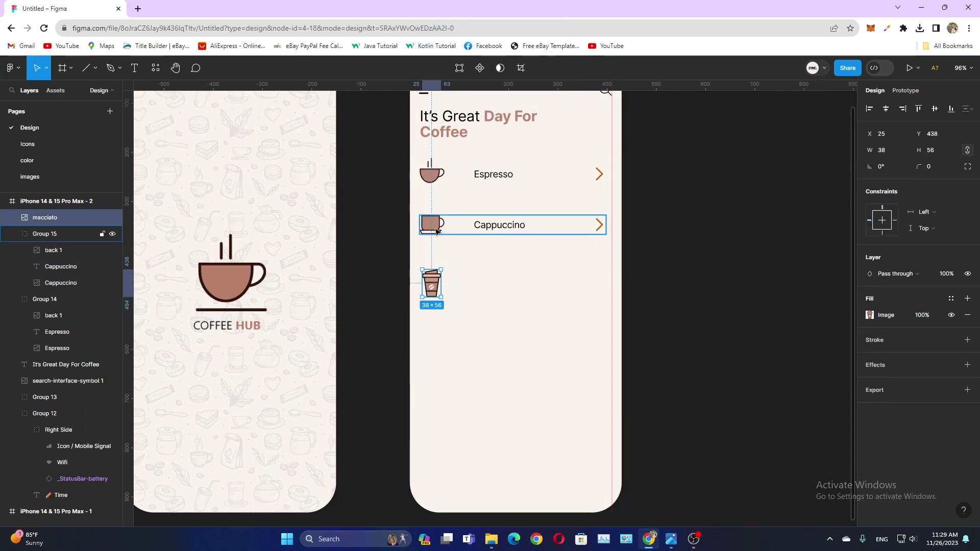
Add a Macchiato label and arrow beside the macchiato cup, and group the row.
{"action": "left_click", "coordinate": [510, 225], "text": "shift"}
{"action": "left_click", "coordinate": [888, 183]}
{"action": "left_click", "coordinate": [559, 282]}
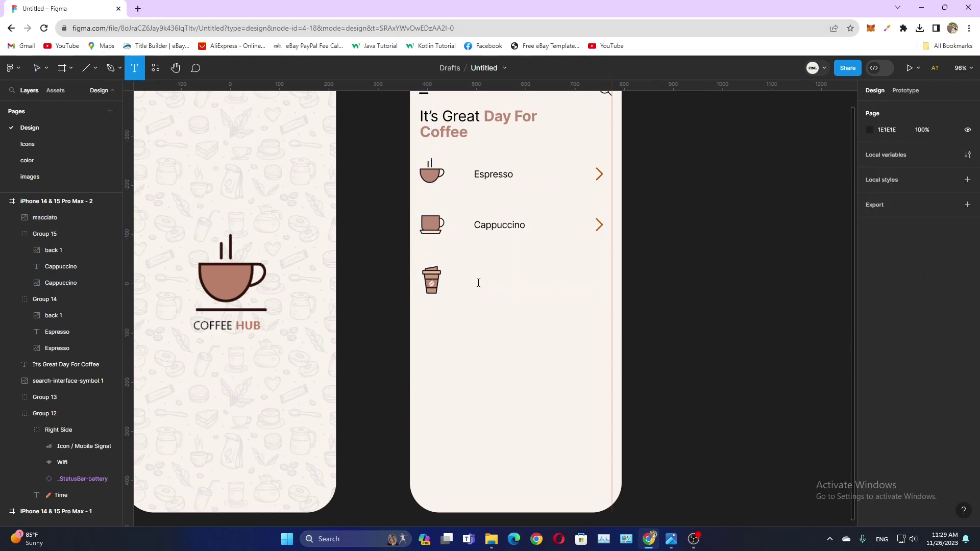
{"action": "left_click", "coordinate": [479, 283]}
{"action": "type", "text": "Macchiato"}
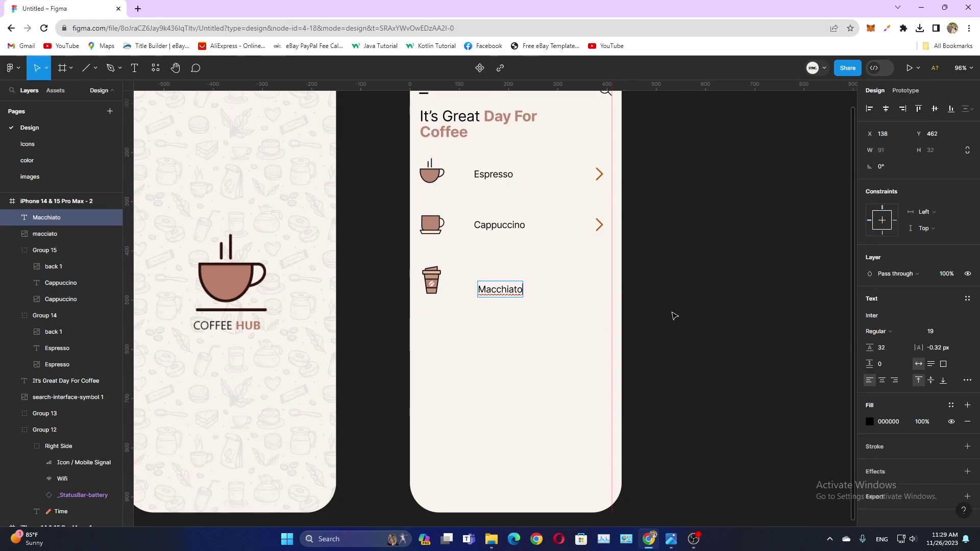
{"action": "key", "text": "Escape"}
{"action": "left_click_drag", "start_coordinate": [504, 291], "coordinate": [503, 287]}
{"action": "mouse_move", "coordinate": [598, 225]}
{"action": "left_mouse_down", "text": "alt"}
{"action": "mouse_move", "coordinate": [510, 291]}
{"action": "mouse_move", "coordinate": [600, 288]}
{"action": "mouse_move", "coordinate": [416, 265]}
{"action": "left_mouse_up", "text": "alt"}
{"action": "key", "text": "ctrl+g"}
Build a grouped Mocha row with its cup image, label and arrow below Macchiato.
{"action": "left_click", "coordinate": [716, 331]}
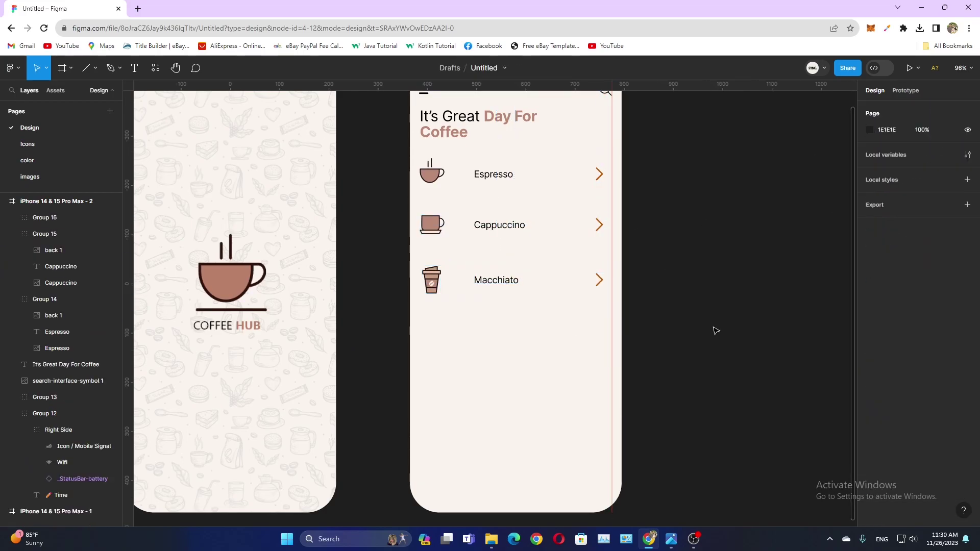
{"action": "key", "text": "ctrl+v"}
{"action": "left_click_drag", "start_coordinate": [495, 325], "coordinate": [439, 348]}
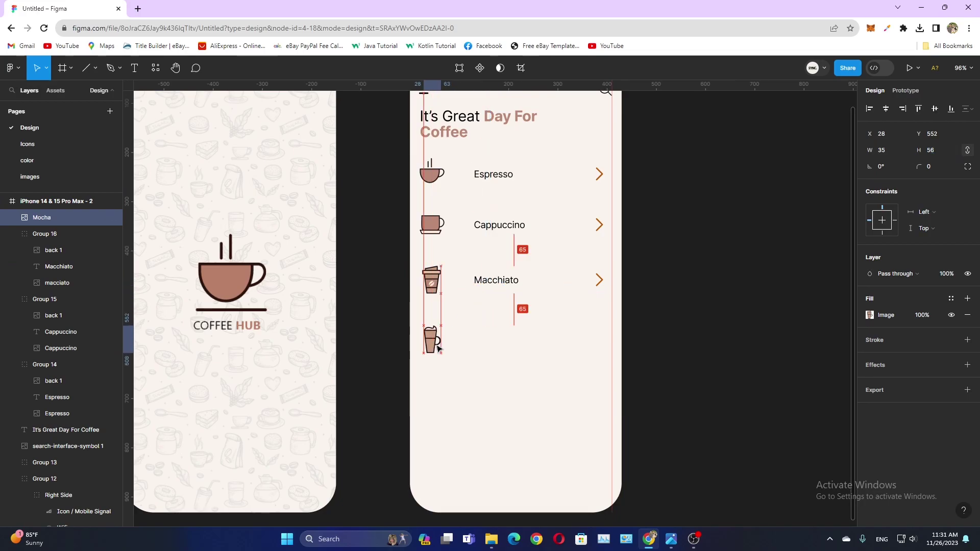
{"action": "left_click", "coordinate": [139, 75]}
{"action": "left_click", "coordinate": [560, 415]}
{"action": "type", "text": "Mocha"}
{"action": "left_click_drag", "start_coordinate": [586, 427], "coordinate": [484, 344]}
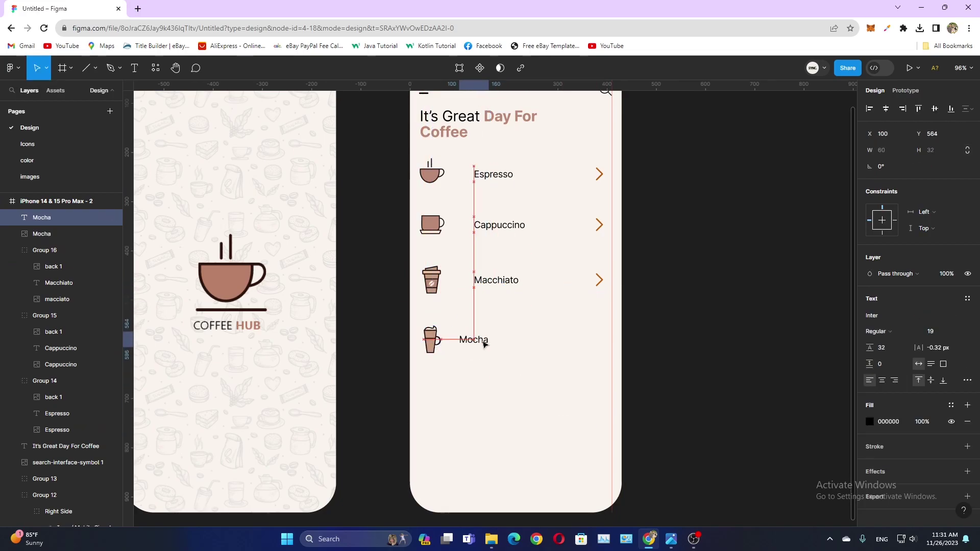
{"action": "key", "text": "ctrl+v"}
{"action": "left_click_drag", "start_coordinate": [534, 287], "coordinate": [602, 345]}
{"action": "key", "text": "ctrl+g"}
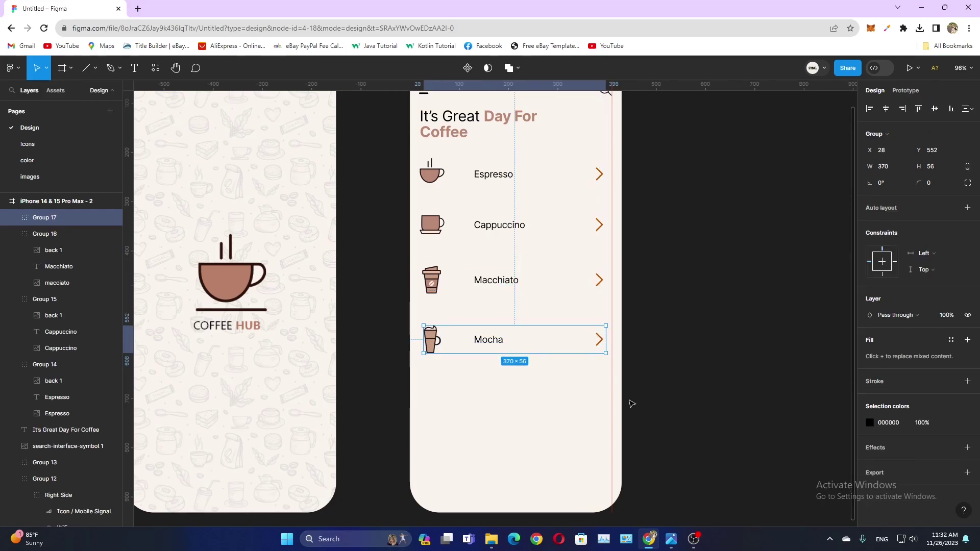
Build a grouped Latte row with its cup image, 'Latte' label and arrow below Mocha.
{"action": "key", "text": "ctrl+v"}
{"action": "left_click", "coordinate": [432, 339]}
{"action": "mouse_move", "coordinate": [434, 416]}
{"action": "left_mouse_down"}
{"action": "mouse_move", "coordinate": [431, 398]}
{"action": "mouse_move", "coordinate": [486, 399]}
{"action": "left_mouse_up"}
{"action": "key", "text": "t"}
{"action": "left_click", "coordinate": [471, 414]}
{"action": "type", "text": "Latte"}
{"action": "key", "text": "Escape"}
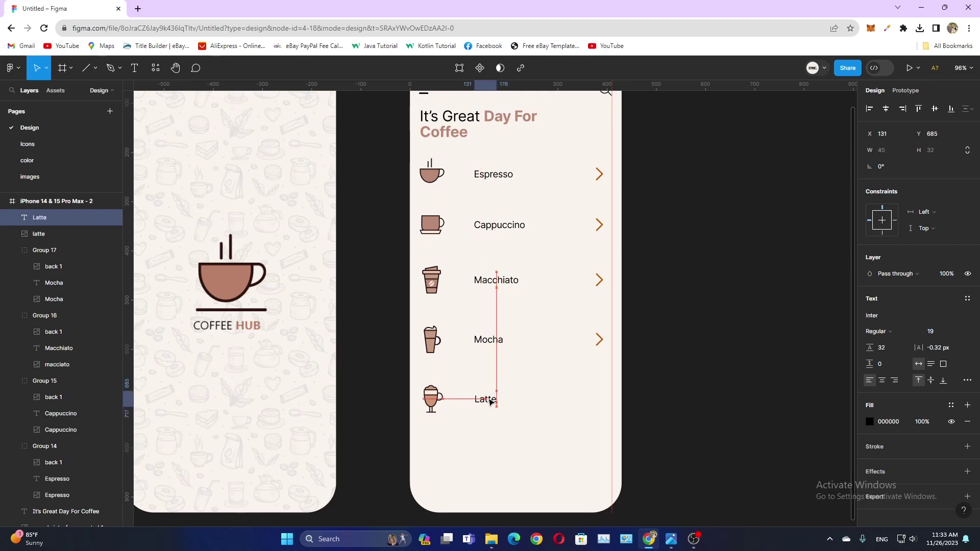
{"action": "key", "text": "ctrl+v"}
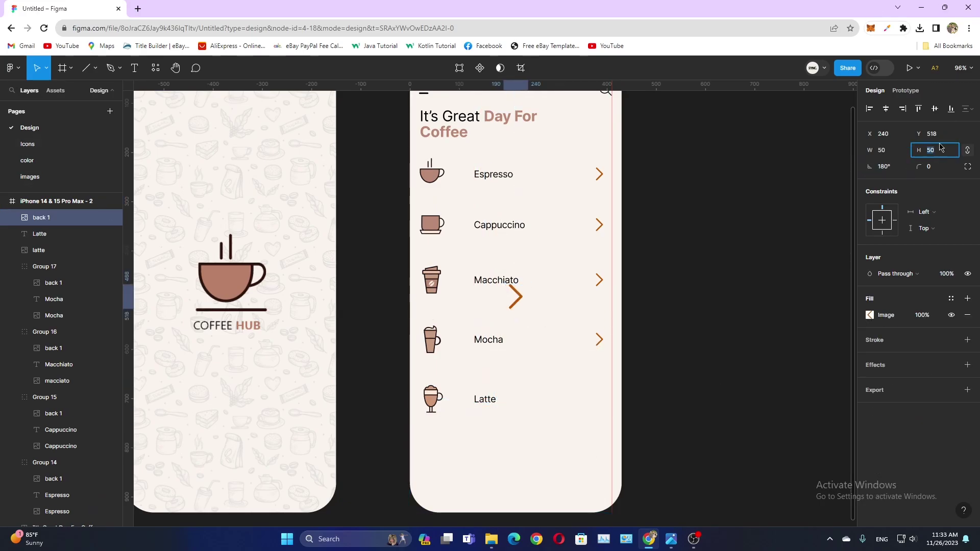
{"action": "left_click_drag", "start_coordinate": [517, 296], "coordinate": [603, 401]}
{"action": "left_click_drag", "start_coordinate": [416, 383], "coordinate": [656, 466]}
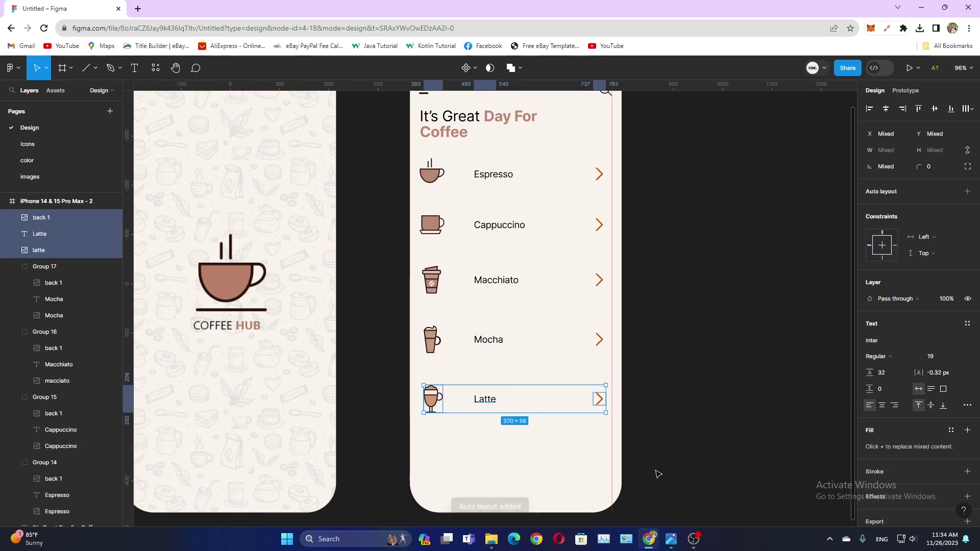
{"action": "key", "text": "ctrl+g"}
{"action": "left_click", "coordinate": [656, 466]}
{"action": "scroll", "coordinate": [651, 357], "scroll_direction": "down", "scroll_amount": 1}
{"action": "scroll", "coordinate": [652, 357], "scroll_direction": "down", "scroll_amount": 1}
Draw a 430×142 rectangle with 40 corner radius across the bottom of the home screen.
{"action": "left_click", "coordinate": [96, 68]}
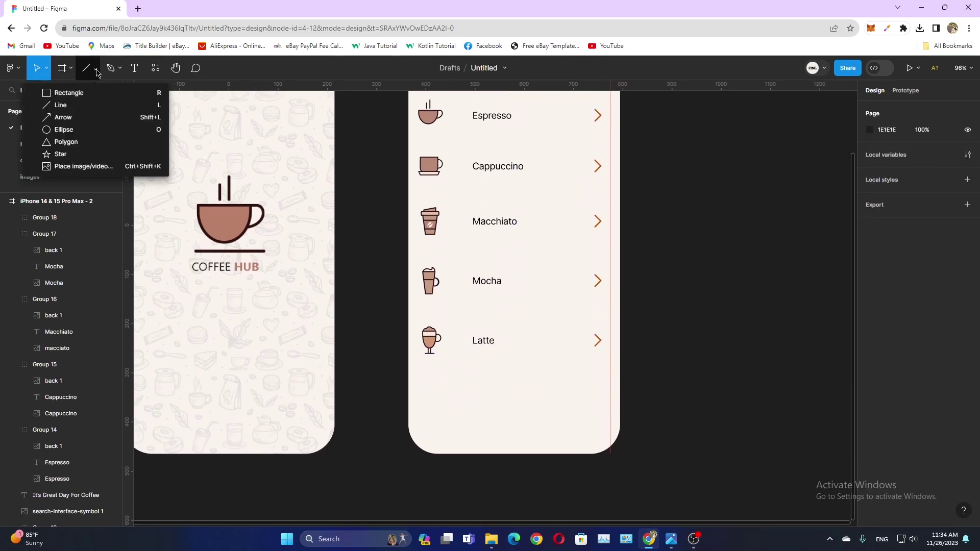
{"action": "left_click", "coordinate": [61, 92]}
{"action": "left_click", "coordinate": [453, 376]}
{"action": "mouse_move", "coordinate": [481, 405]}
{"action": "left_mouse_down"}
{"action": "mouse_move", "coordinate": [437, 429]}
{"action": "mouse_move", "coordinate": [620, 458]}
{"action": "left_mouse_up"}
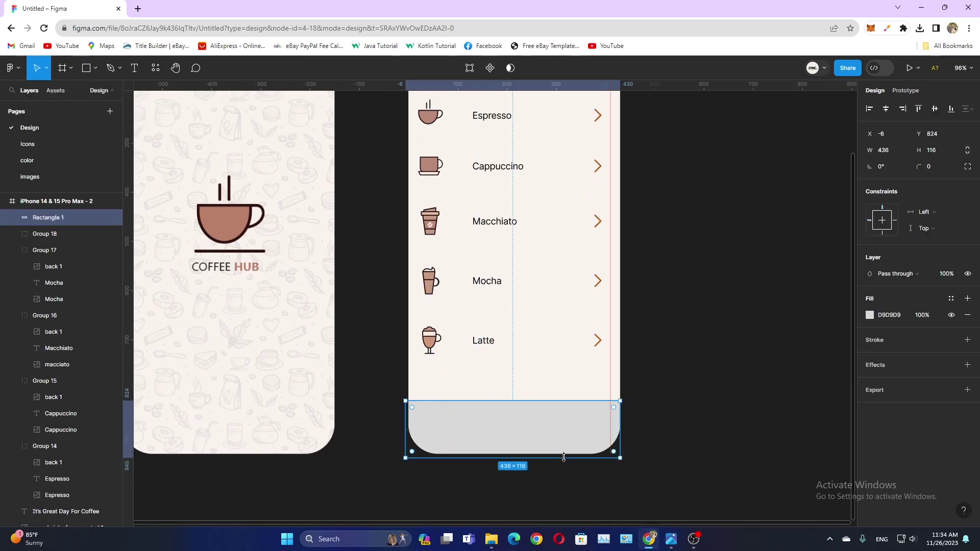
{"action": "mouse_move", "coordinate": [415, 407]}
{"action": "left_mouse_down"}
{"action": "mouse_move", "coordinate": [431, 422]}
{"action": "mouse_move", "coordinate": [465, 388]}
{"action": "left_mouse_up"}
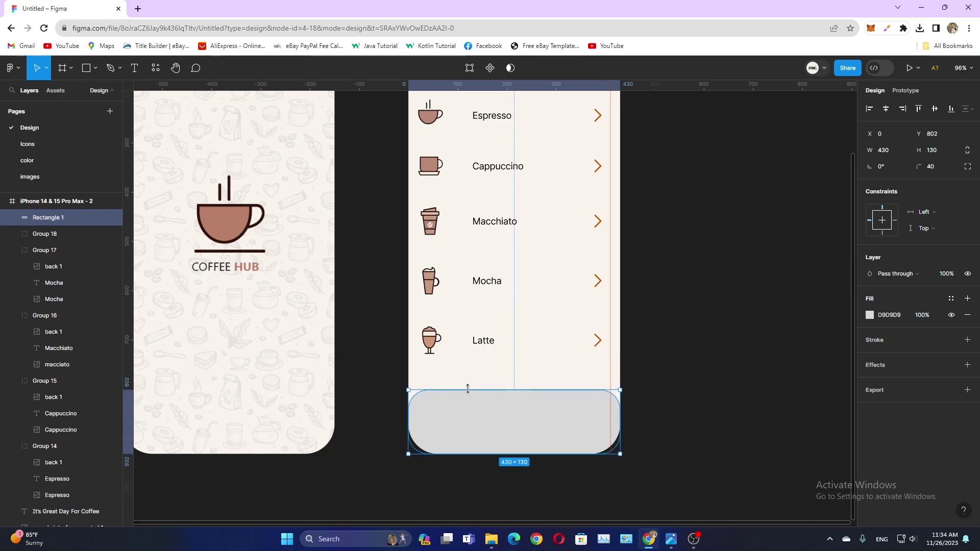
{"action": "left_click_drag", "start_coordinate": [467, 458], "coordinate": [467, 465]}
{"action": "left_click", "coordinate": [689, 422]}
{"action": "scroll", "coordinate": [689, 422], "scroll_direction": "up", "scroll_amount": 3}
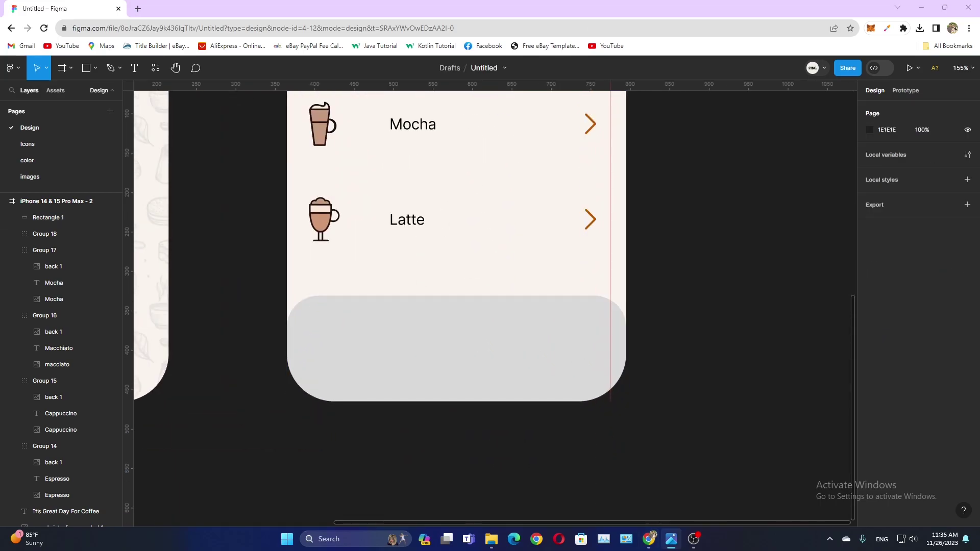
{"action": "left_click", "coordinate": [468, 302]}
{"action": "left_click_drag", "start_coordinate": [469, 296], "coordinate": [467, 305]}
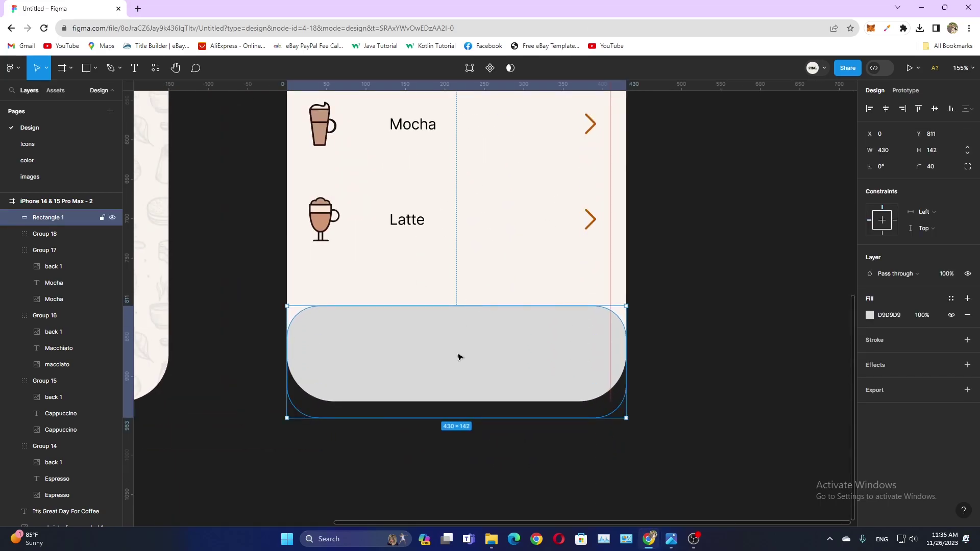
Keep the bar's grey D4D4D4 fill and paste in the four navigation icons.
{"action": "left_click", "coordinate": [870, 315]}
{"action": "left_click_drag", "start_coordinate": [740, 260], "coordinate": [733, 285]}
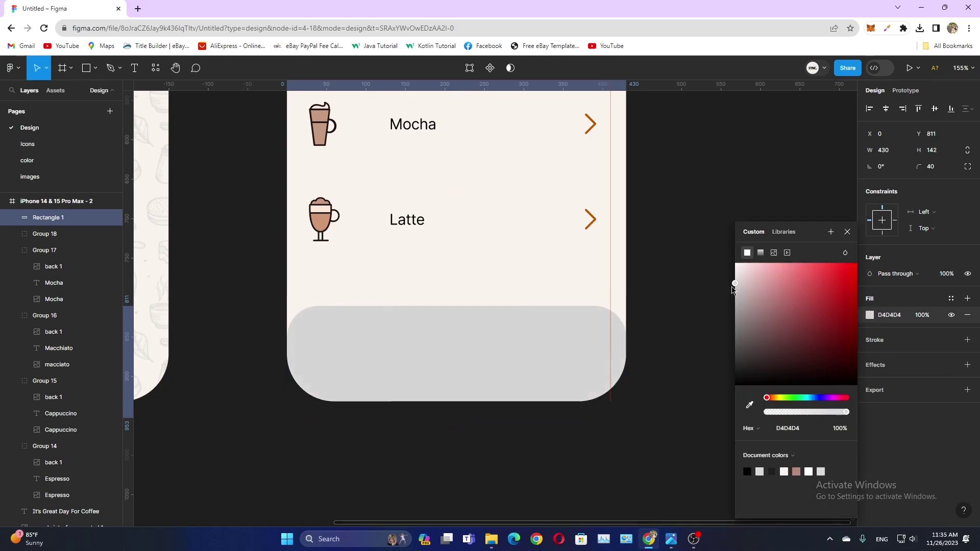
{"action": "key", "text": "Escape"}
{"action": "key", "text": "Escape"}
{"action": "key", "text": "ctrl+v"}
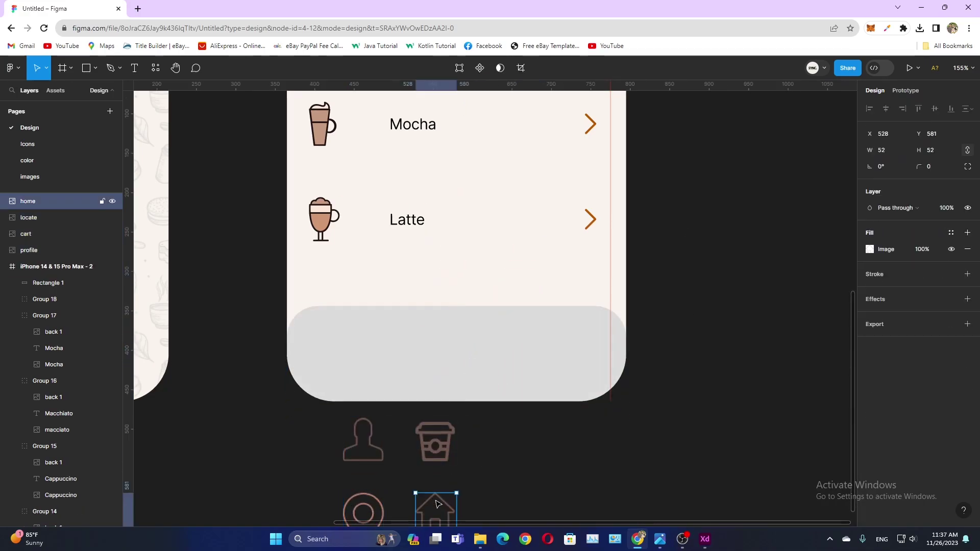
Move the home, location, cart and profile icons into the bottom bar.
{"action": "mouse_move", "coordinate": [434, 512]}
{"action": "left_mouse_down"}
{"action": "mouse_move", "coordinate": [344, 346]}
{"action": "mouse_move", "coordinate": [332, 355]}
{"action": "left_mouse_up"}
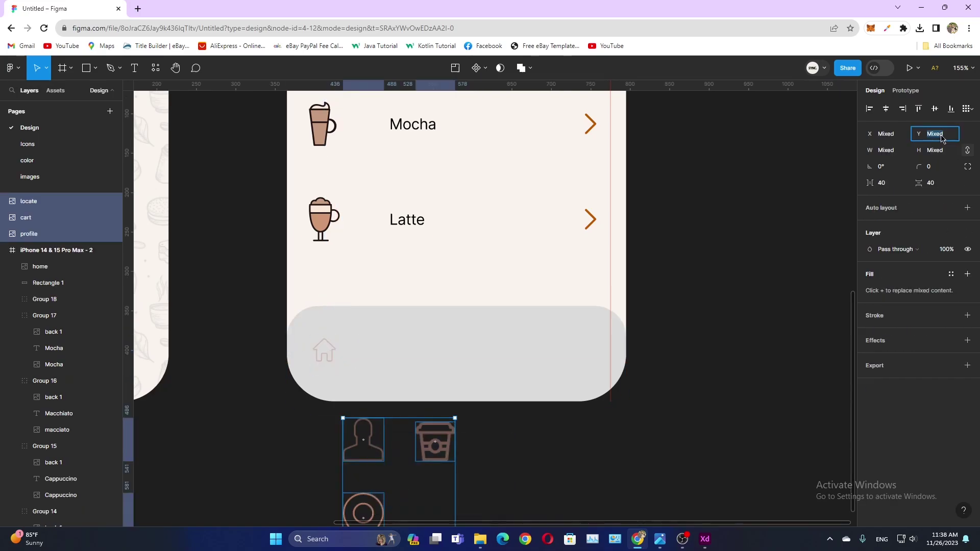
{"action": "left_click", "coordinate": [478, 476]}
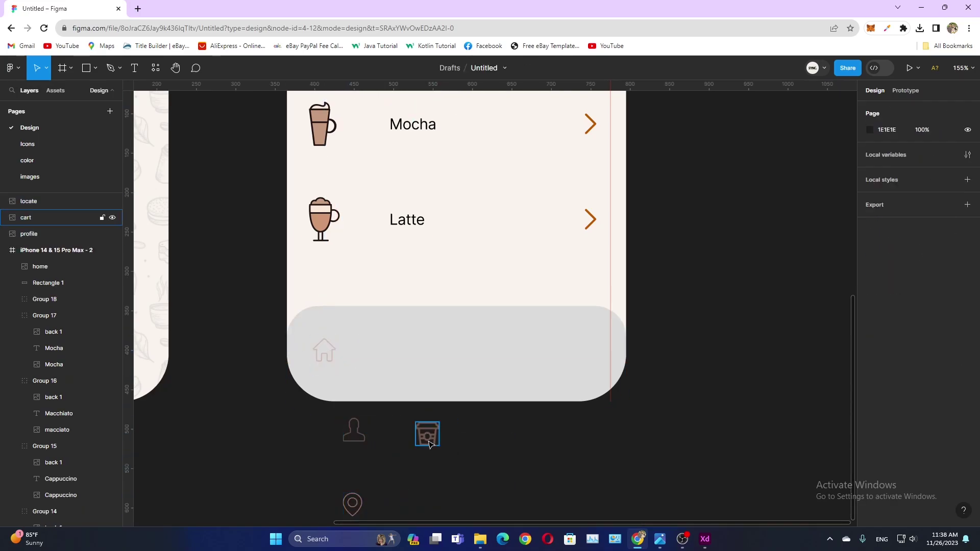
{"action": "left_click_drag", "start_coordinate": [352, 501], "coordinate": [389, 346]}
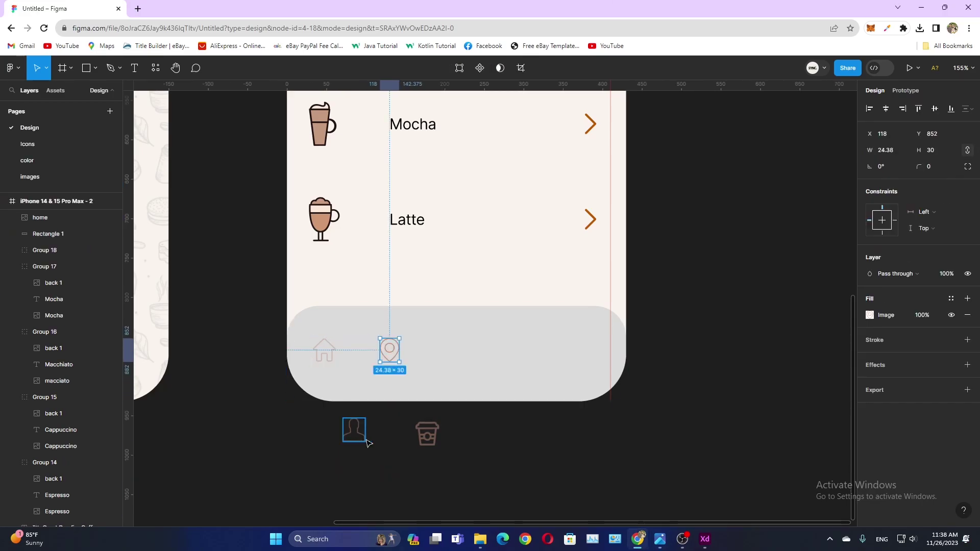
{"action": "left_click_drag", "start_coordinate": [427, 434], "coordinate": [455, 347]}
{"action": "mouse_move", "coordinate": [357, 434]}
{"action": "left_mouse_down"}
{"action": "mouse_move", "coordinate": [532, 377]}
{"action": "mouse_move", "coordinate": [525, 350]}
{"action": "left_mouse_up"}
Wrap the four icons in an auto-layout row with 85 gap at X 30.
{"action": "left_click", "coordinate": [454, 347], "text": "shift"}
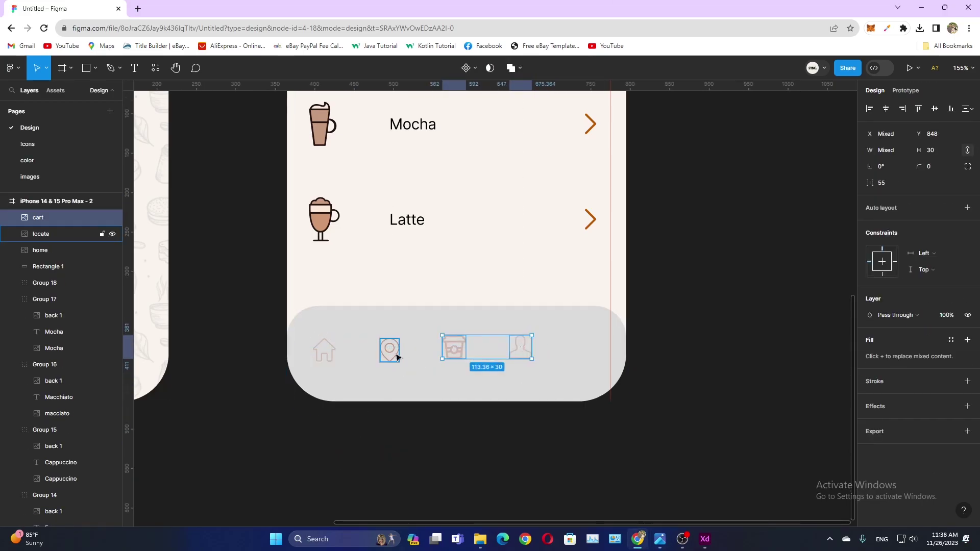
{"action": "left_click", "coordinate": [389, 348], "text": "shift"}
{"action": "left_click", "coordinate": [324, 351], "text": "shift"}
{"action": "key", "text": "shift+a"}
{"action": "left_click_drag", "start_coordinate": [869, 276], "coordinate": [883, 276]}
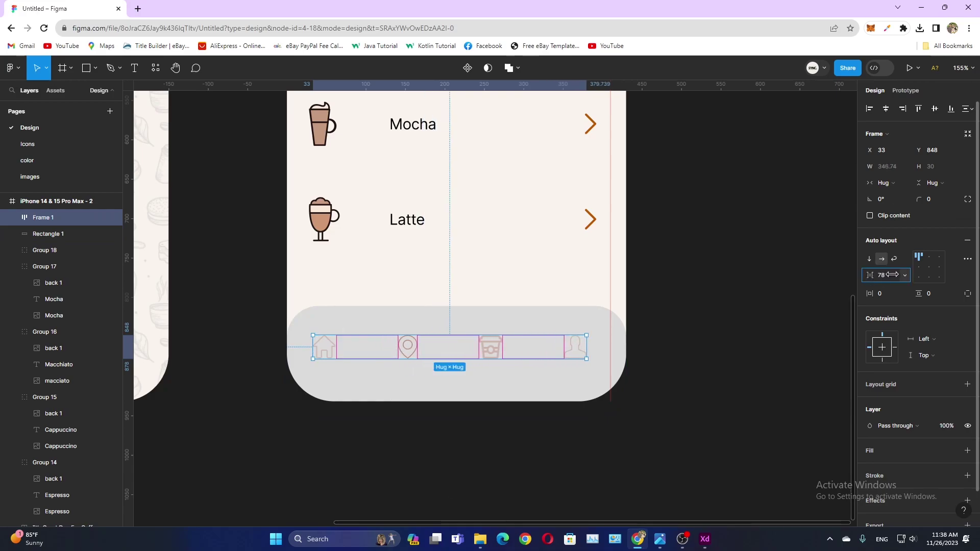
{"action": "left_click", "coordinate": [886, 152]}
{"action": "key", "text": "BackSpace"}
{"action": "type", "text": "0"}
{"action": "key", "text": "Return"}
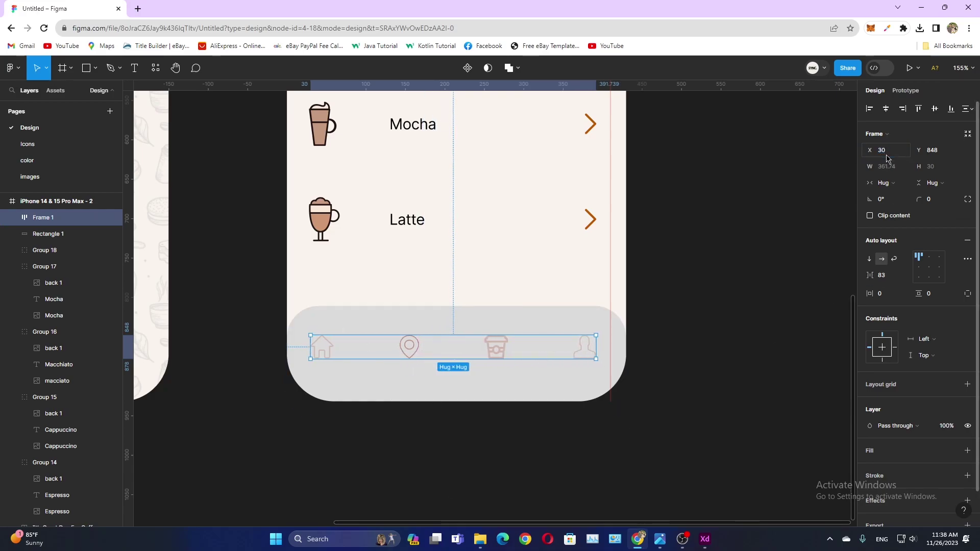
{"action": "left_click", "coordinate": [611, 341]}
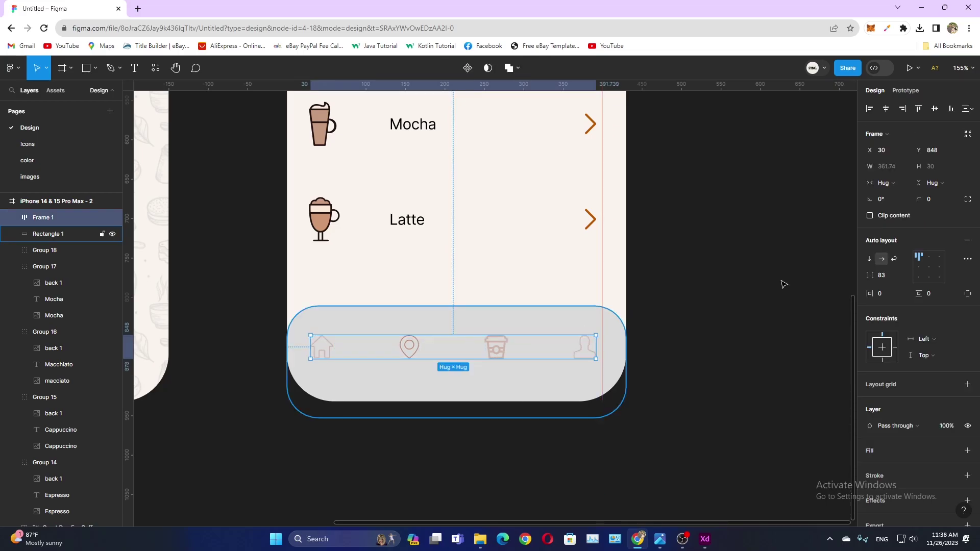
{"action": "left_click", "coordinate": [884, 279]}
{"action": "key", "text": "Up"}
{"action": "key", "text": "Up"}
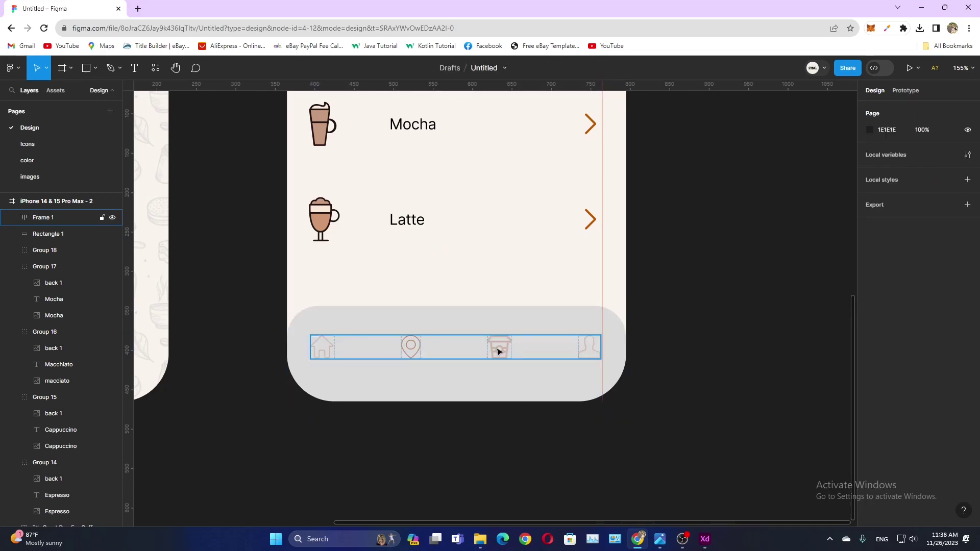
{"action": "left_click_drag", "start_coordinate": [498, 349], "coordinate": [499, 351]}
Change the bottom bar's fill to white FFFFFF.
{"action": "left_click", "coordinate": [892, 150]}
{"action": "left_click", "coordinate": [612, 383]}
{"action": "left_click", "coordinate": [869, 315]}
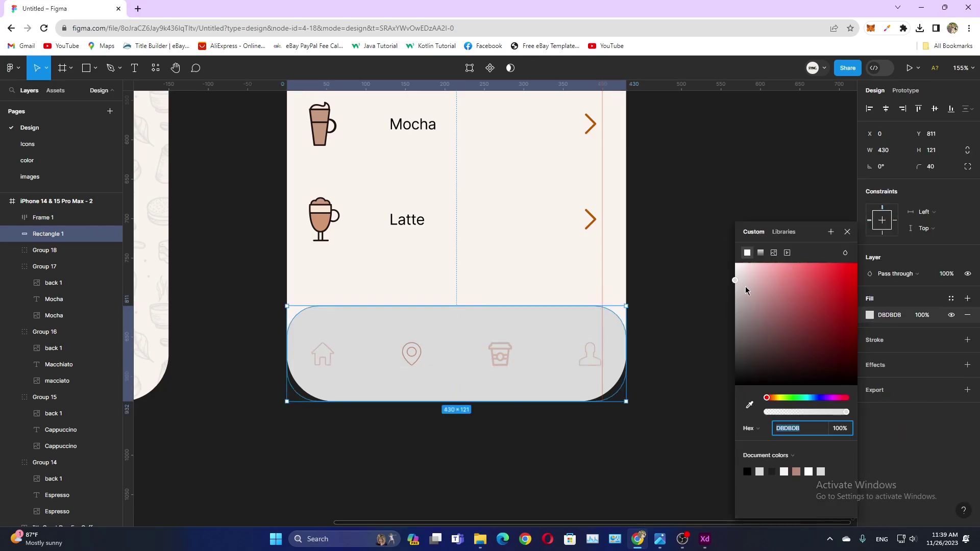
{"action": "left_click_drag", "start_coordinate": [736, 283], "coordinate": [727, 256]}
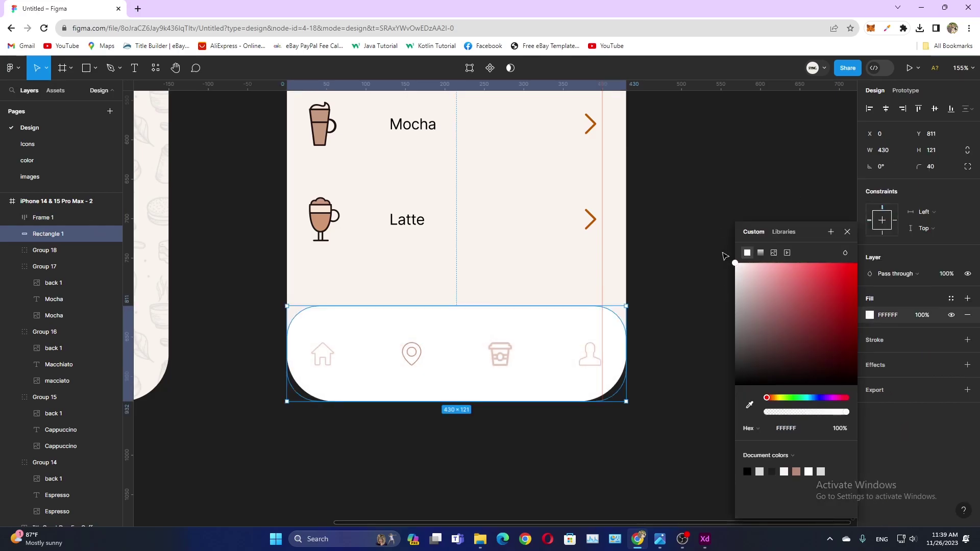
{"action": "left_click", "coordinate": [704, 266]}
Add a 10×10 brown B98875 badge labelled '1' on the cart icon.
{"action": "scroll", "coordinate": [641, 317], "scroll_direction": "up", "scroll_amount": 2}
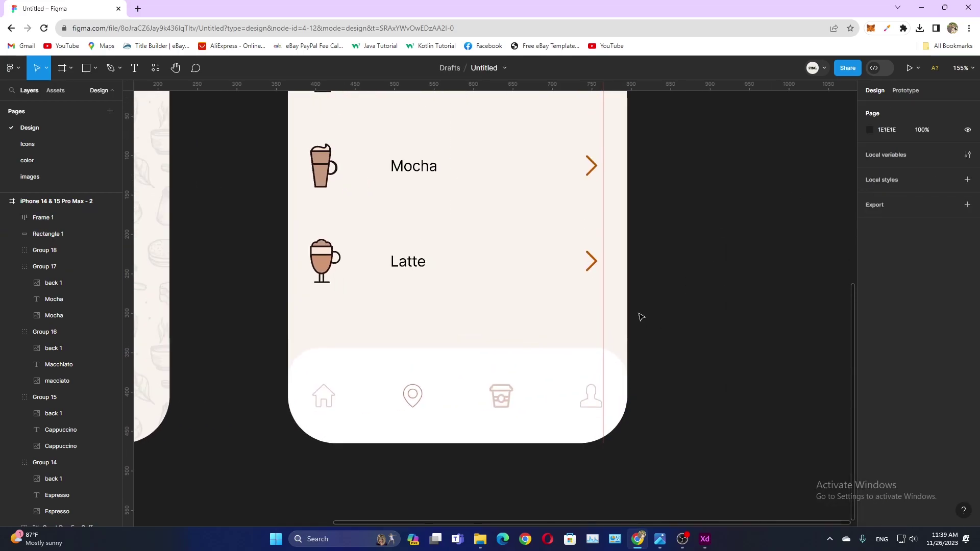
{"action": "scroll", "coordinate": [641, 317], "scroll_direction": "up", "scroll_amount": 5}
{"action": "left_click", "coordinate": [95, 68]}
{"action": "left_click", "coordinate": [95, 134]}
{"action": "left_click", "coordinate": [506, 347]}
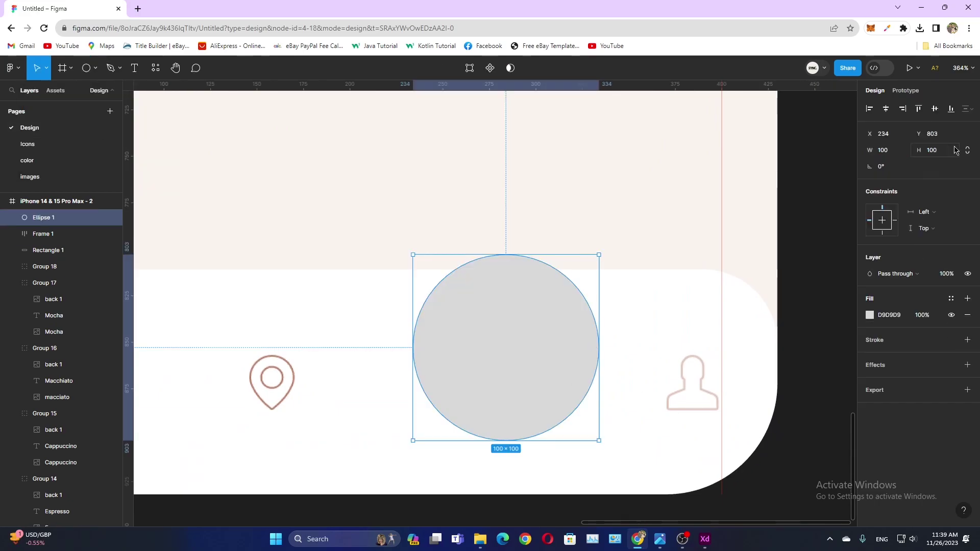
{"action": "type", "text": "10"}
{"action": "key", "text": "Return"}
{"action": "mouse_move", "coordinate": [422, 264]}
{"action": "left_mouse_down"}
{"action": "mouse_move", "coordinate": [502, 353]}
{"action": "mouse_move", "coordinate": [516, 344]}
{"action": "left_mouse_up"}
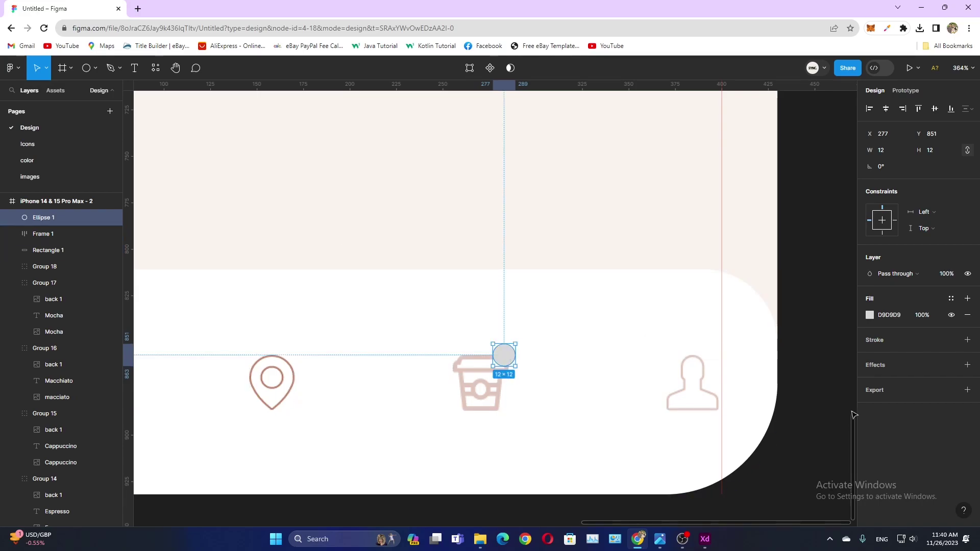
{"action": "left_click", "coordinate": [26, 161]}
{"action": "left_click", "coordinate": [93, 134]}
{"action": "key", "text": "Return"}
{"action": "key", "text": "t"}
{"action": "left_click", "coordinate": [500, 327]}
{"action": "type", "text": "1"}
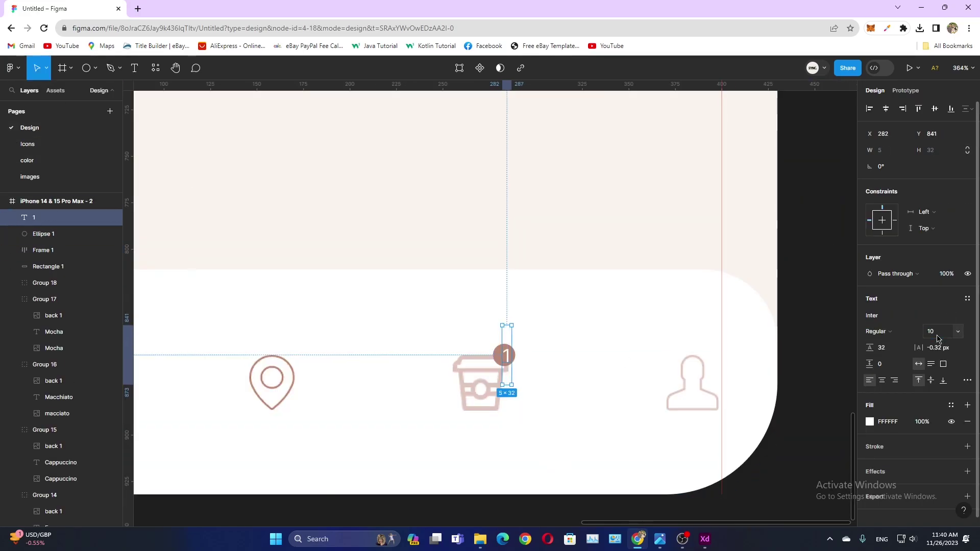
Group all the bottom navigation pieces together.
{"action": "left_click", "coordinate": [546, 273]}
{"action": "scroll", "coordinate": [546, 273], "scroll_direction": "down", "scroll_amount": 5}
{"action": "left_click_drag", "start_coordinate": [799, 367], "coordinate": [270, 446]}
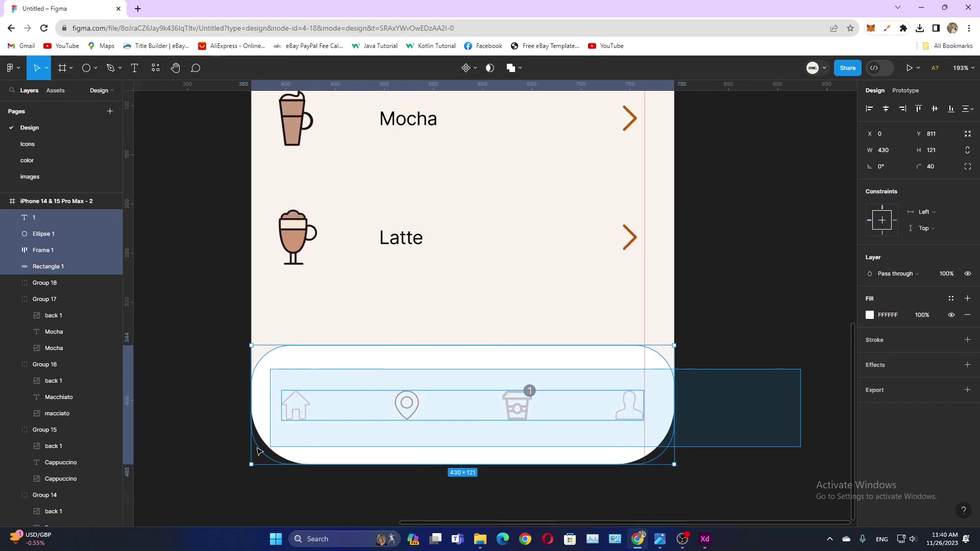
{"action": "key", "text": "ctrl+g"}
{"action": "left_click", "coordinate": [284, 469]}
{"action": "key", "text": "shift+1"}
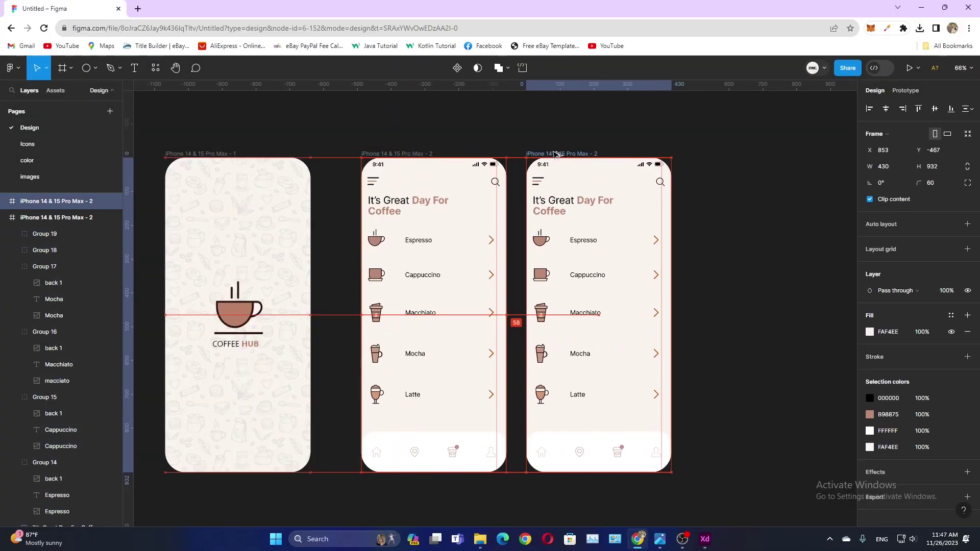
Duplicate the menu screen, remove its coffee list, and place a back arrow top-left.
{"action": "mouse_move", "coordinate": [557, 154]}
{"action": "left_mouse_down"}
{"action": "mouse_move", "coordinate": [588, 154]}
{"action": "mouse_move", "coordinate": [807, 465]}
{"action": "left_mouse_up"}
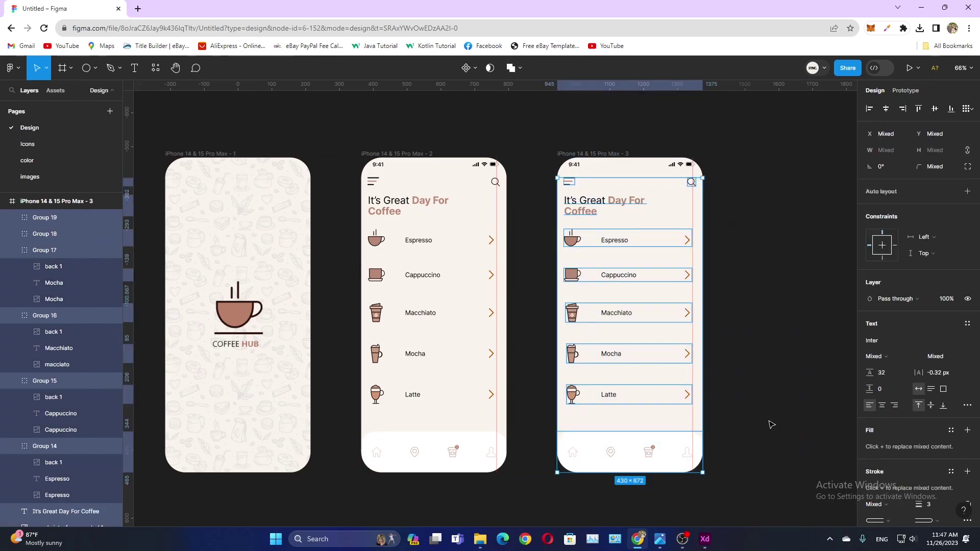
{"action": "key", "text": "Delete"}
{"action": "key", "text": "ctrl+v"}
{"action": "scroll", "coordinate": [362, 478], "scroll_direction": "up", "scroll_amount": 5}
{"action": "mouse_move", "coordinate": [362, 477]}
{"action": "left_mouse_down"}
{"action": "mouse_move", "coordinate": [420, 240]}
{"action": "mouse_move", "coordinate": [394, 212]}
{"action": "left_mouse_up"}
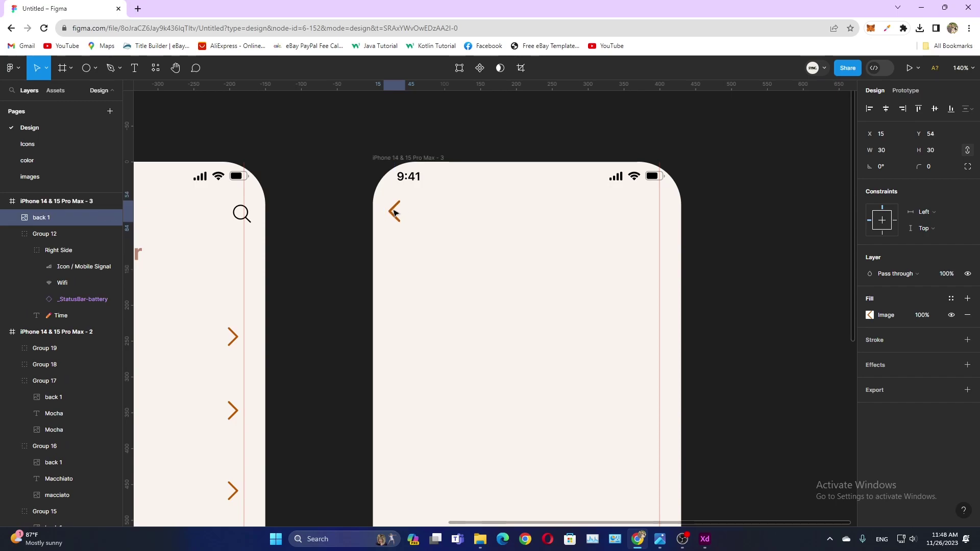
Add a 'Macchiato' title in Medium weight, size 22, beside the back arrow.
{"action": "left_click", "coordinate": [462, 279]}
{"action": "type", "text": "Macchiato"}
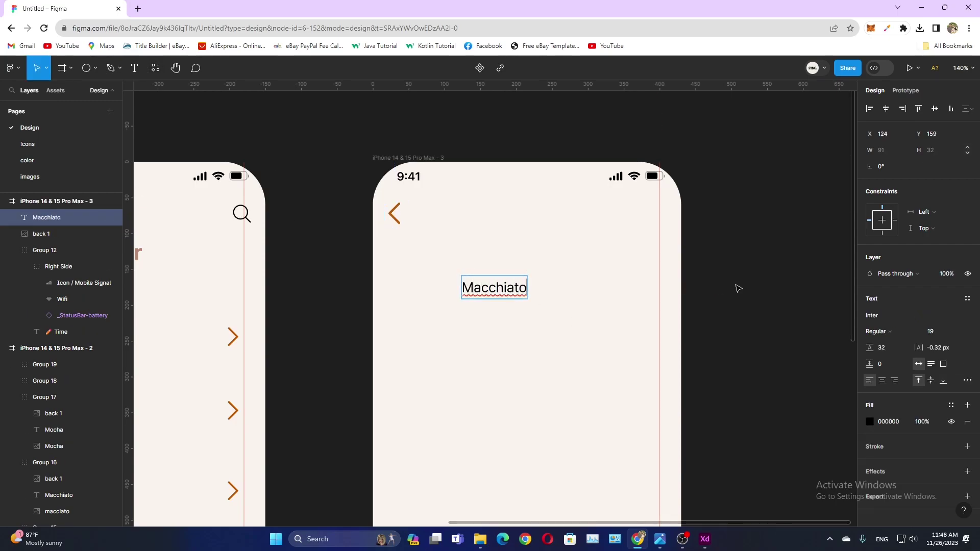
{"action": "key", "text": "Escape"}
{"action": "left_click", "coordinate": [878, 331]}
{"action": "left_click", "coordinate": [944, 336]}
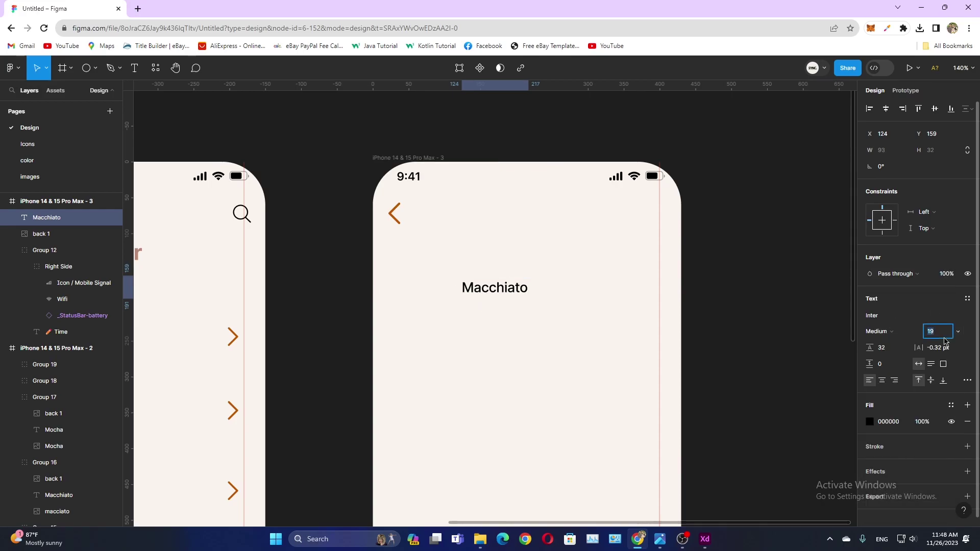
{"action": "type", "text": "22"}
{"action": "key", "text": "Return"}
{"action": "left_click_drag", "start_coordinate": [510, 292], "coordinate": [531, 219]}
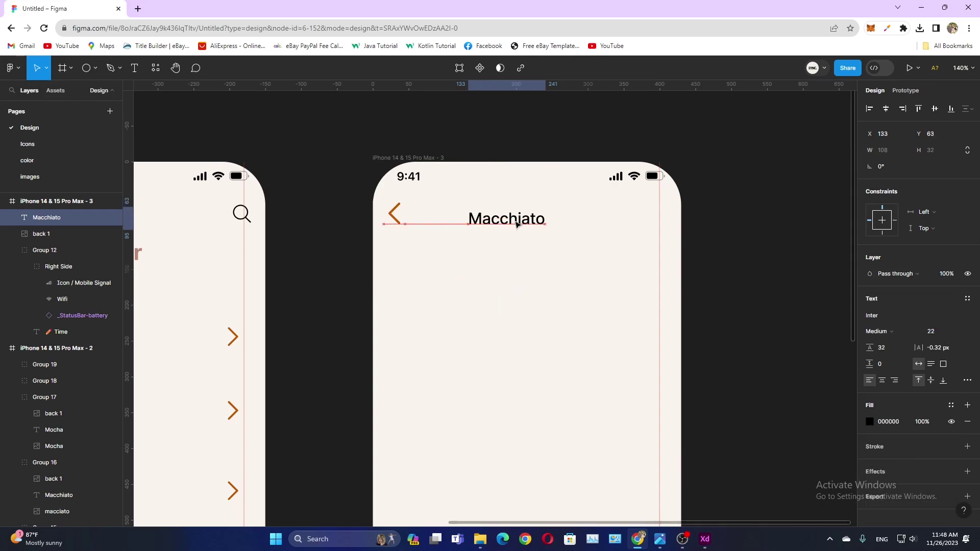
{"action": "left_click", "coordinate": [797, 275]}
Place the macchiato cup image, 130 high, centred under the title.
{"action": "scroll", "coordinate": [798, 274], "scroll_direction": "down", "scroll_amount": 1}
{"action": "key", "text": "ctrl+v"}
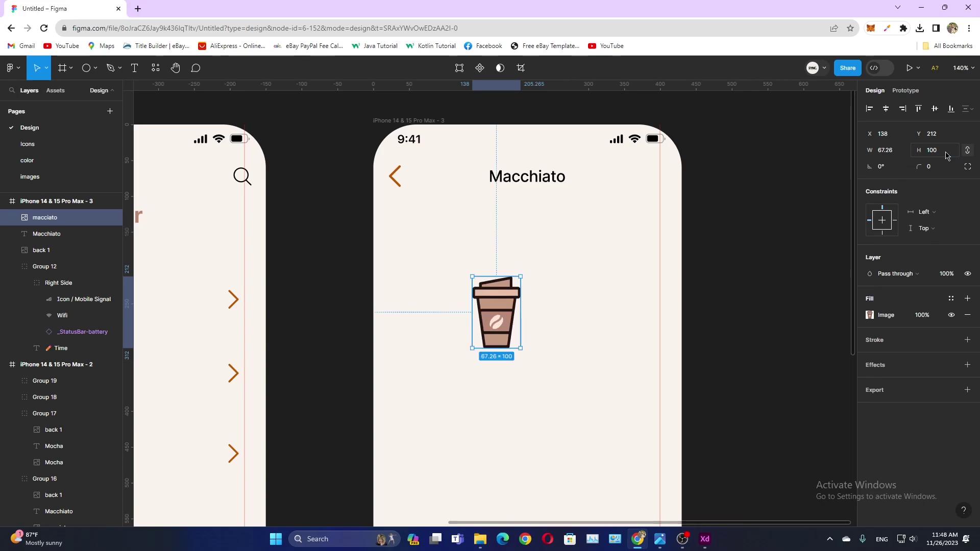
{"action": "scroll", "coordinate": [512, 237], "scroll_direction": "down", "scroll_amount": 2}
{"action": "left_click_drag", "start_coordinate": [513, 238], "coordinate": [513, 251]}
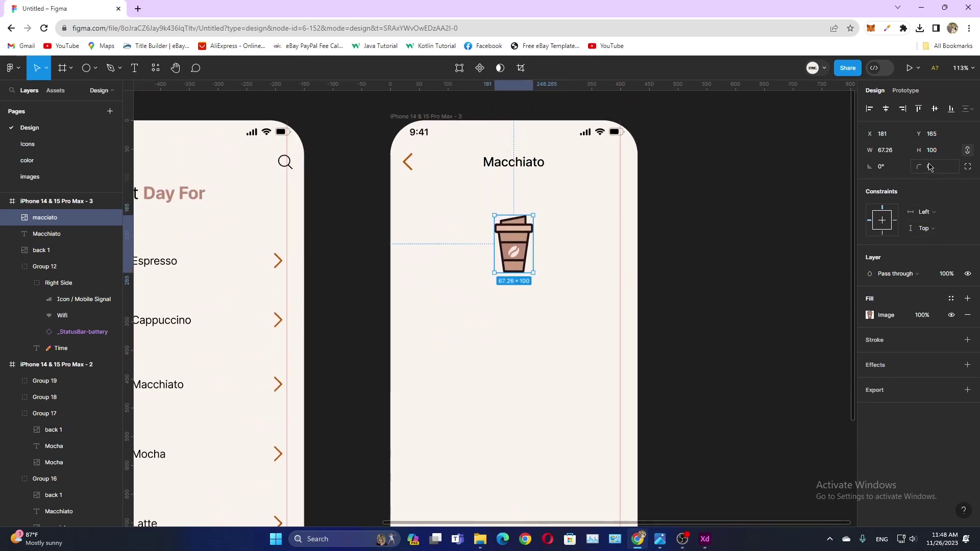
{"action": "type", "text": "150"}
{"action": "key", "text": "Return"}
{"action": "type", "text": "0"}
{"action": "key", "text": "Return"}
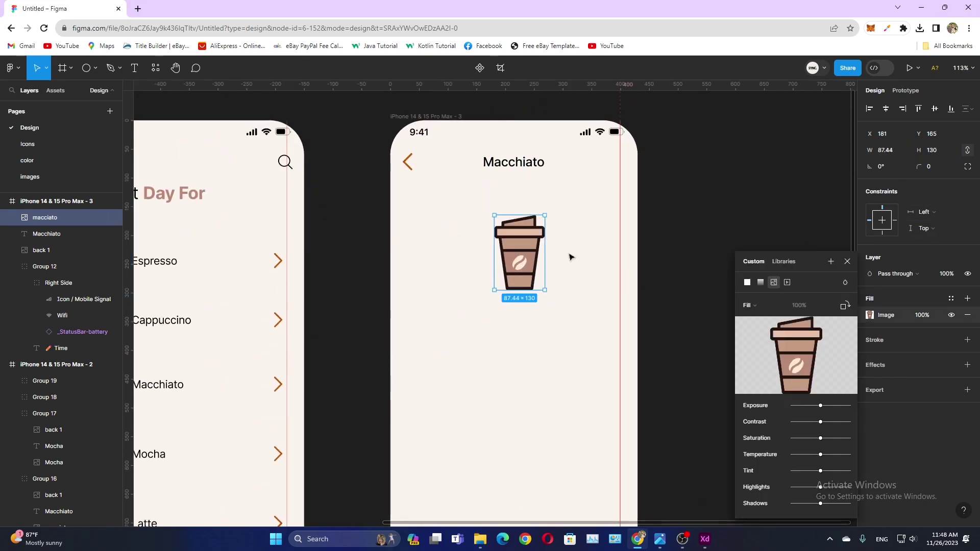
{"action": "left_click", "coordinate": [718, 306]}
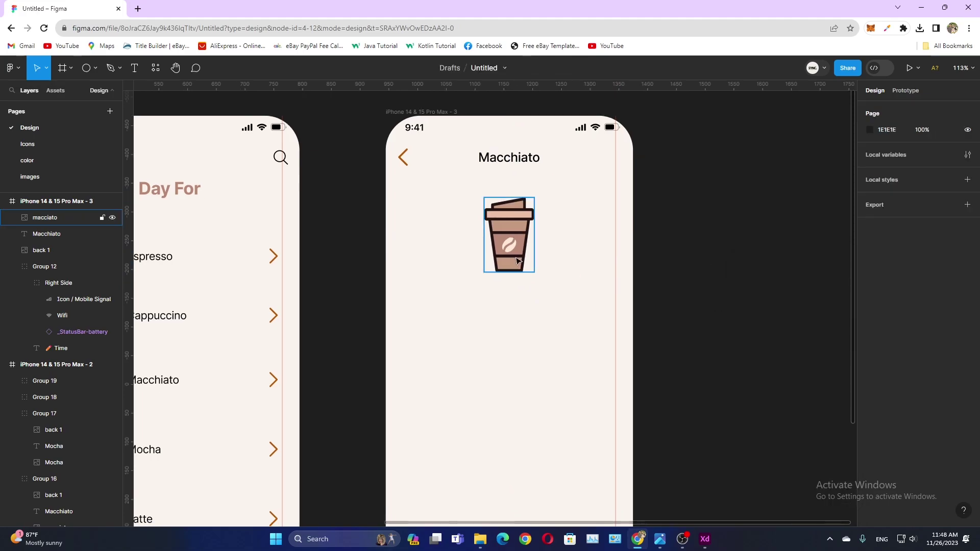
{"action": "left_click_drag", "start_coordinate": [513, 258], "coordinate": [517, 267]}
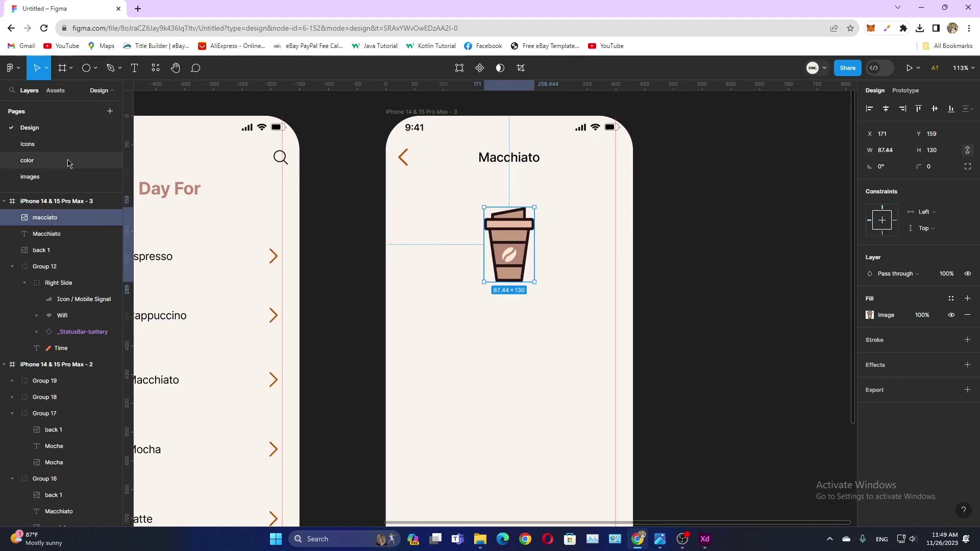
Set the Macchiato frame background to white and bring in the coffee-pattern image.
{"action": "left_click", "coordinate": [56, 201]}
{"action": "left_click", "coordinate": [870, 332]}
{"action": "left_click_drag", "start_coordinate": [746, 282], "coordinate": [735, 267]}
{"action": "left_click", "coordinate": [682, 250]}
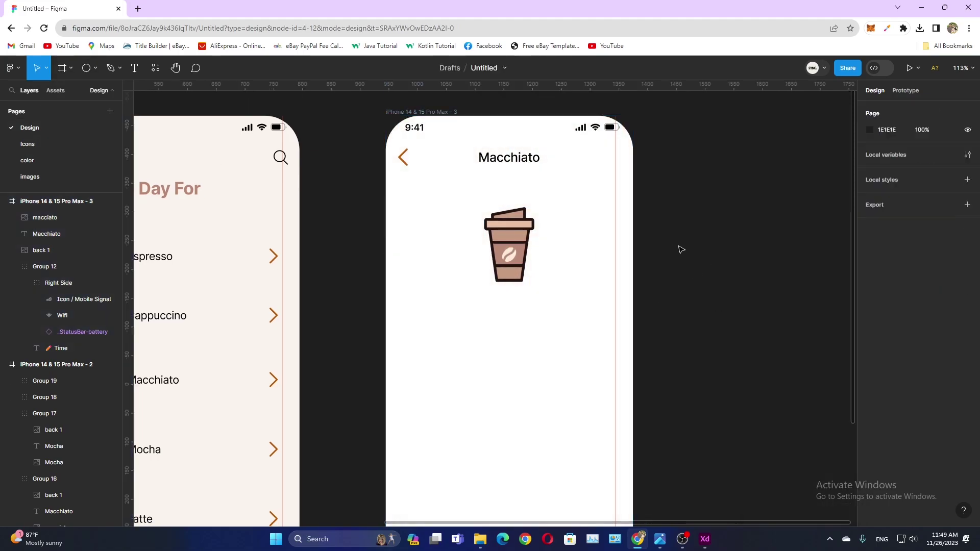
{"action": "key", "text": "ctrl+v"}
{"action": "left_click_drag", "start_coordinate": [240, 176], "coordinate": [472, 363]}
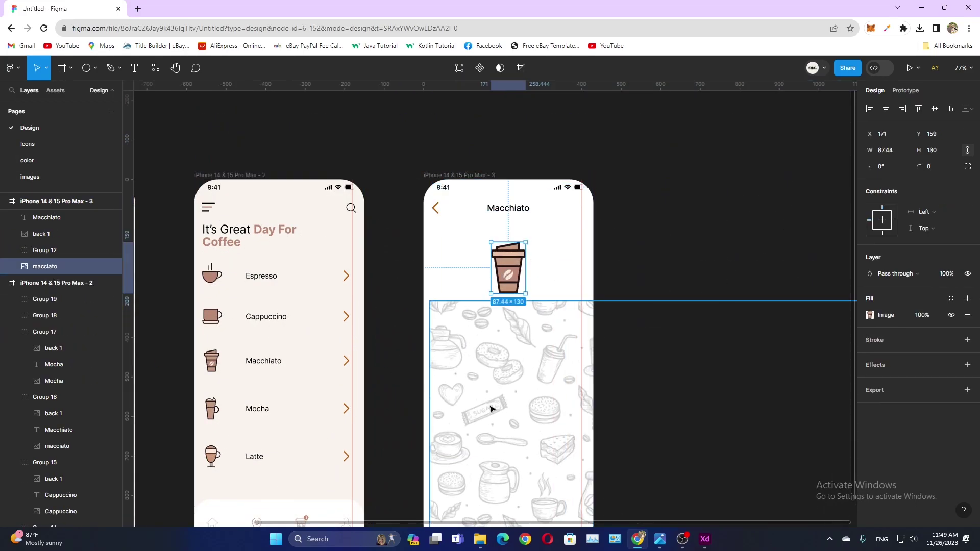
Fit the doodle pattern over the frame top, behind the cup, at about 10% opacity.
{"action": "left_click_drag", "start_coordinate": [492, 400], "coordinate": [575, 390]}
{"action": "key", "text": "shift+1"}
{"action": "left_click_drag", "start_coordinate": [808, 465], "coordinate": [584, 329]}
{"action": "scroll", "coordinate": [504, 306], "scroll_direction": "up", "scroll_amount": 3}
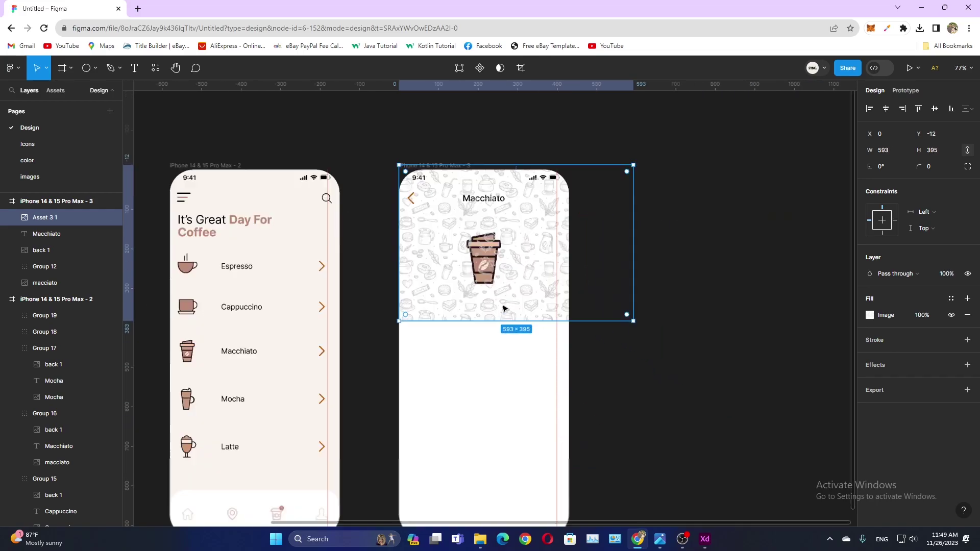
{"action": "scroll", "coordinate": [503, 307], "scroll_direction": "up", "scroll_amount": 3}
{"action": "left_click_drag", "start_coordinate": [45, 218], "coordinate": [61, 293]}
{"action": "left_click", "coordinate": [687, 346]}
{"action": "left_click_drag", "start_coordinate": [546, 215], "coordinate": [549, 218]}
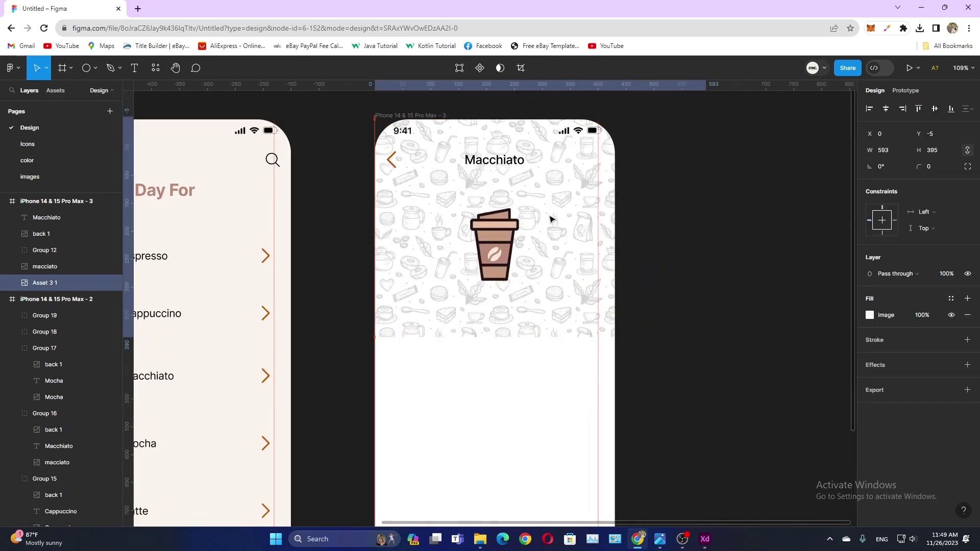
{"action": "scroll", "coordinate": [607, 301], "scroll_direction": "down", "scroll_amount": 3}
{"action": "left_click_drag", "start_coordinate": [647, 272], "coordinate": [691, 306]}
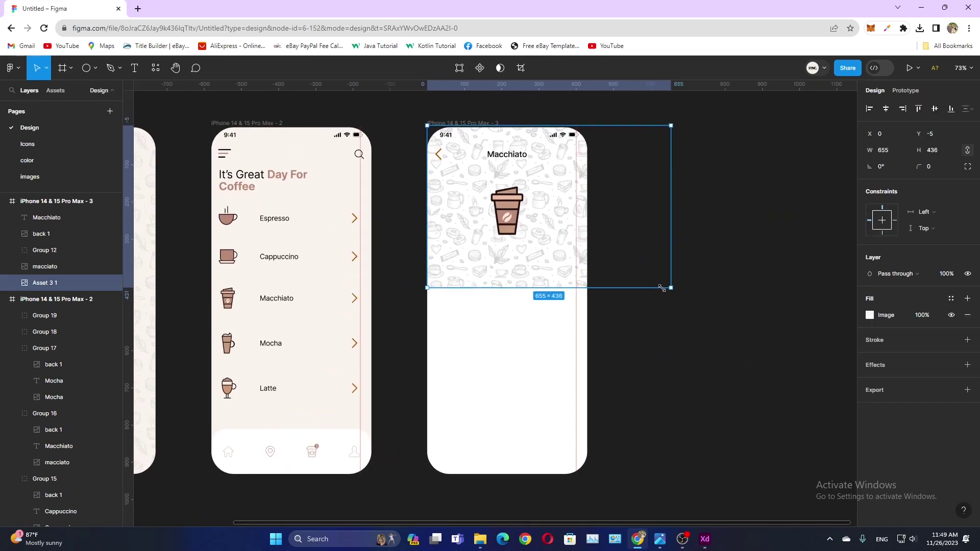
{"action": "left_click", "coordinate": [701, 375]}
{"action": "left_click", "coordinate": [529, 184]}
{"action": "key", "text": "shift+2"}
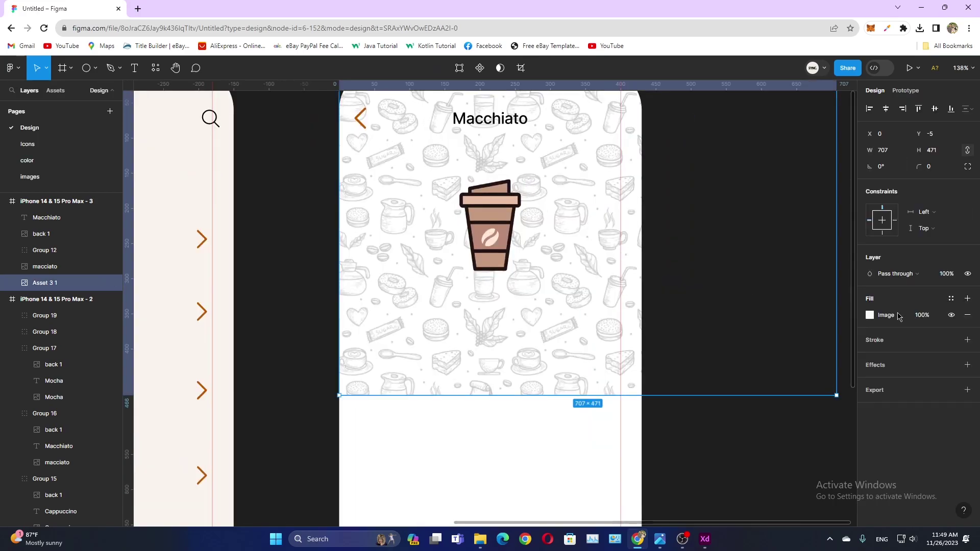
{"action": "left_click", "coordinate": [788, 462]}
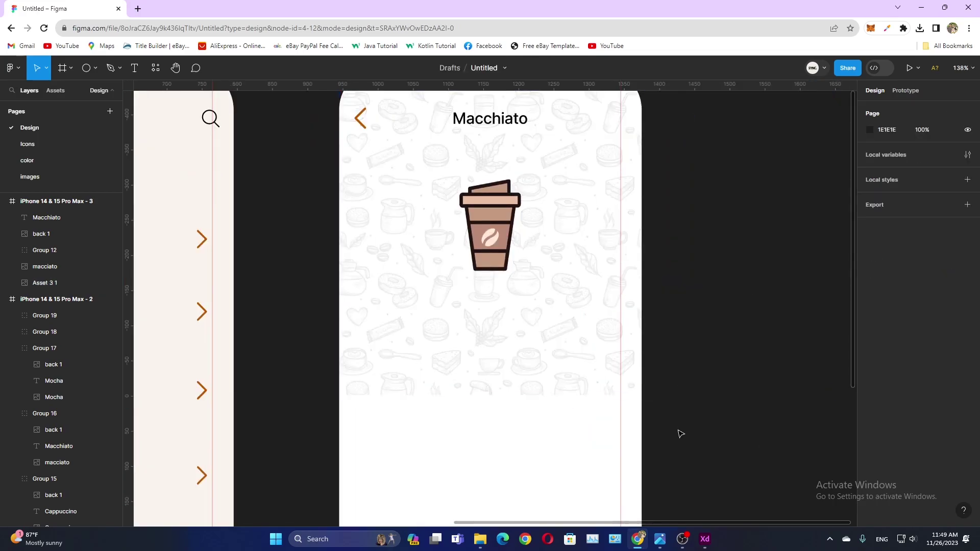
{"action": "scroll", "coordinate": [681, 434], "scroll_direction": "down", "scroll_amount": 5}
Draw a 430×522 rectangle covering the lower part of the screen.
{"action": "left_click", "coordinate": [95, 68]}
{"action": "left_click", "coordinate": [61, 92]}
{"action": "left_click", "coordinate": [341, 133]}
{"action": "mouse_move", "coordinate": [410, 174]}
{"action": "left_mouse_down"}
{"action": "mouse_move", "coordinate": [642, 180]}
{"action": "mouse_move", "coordinate": [643, 501]}
{"action": "left_mouse_up"}
Stretch the rectangle to 430×522 over the frame's lower part and fill it light grey E4E4E4.
{"action": "left_click", "coordinate": [869, 315]}
{"action": "left_click", "coordinate": [772, 472]}
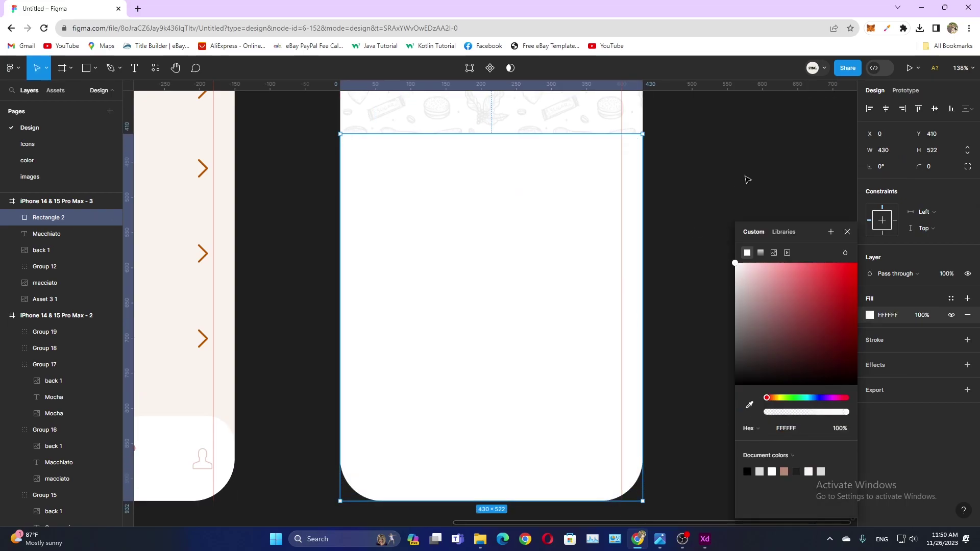
{"action": "left_click", "coordinate": [746, 194]}
{"action": "scroll", "coordinate": [741, 209], "scroll_direction": "up", "scroll_amount": 1}
{"action": "left_click", "coordinate": [562, 306]}
{"action": "left_click", "coordinate": [869, 315]}
{"action": "left_click", "coordinate": [734, 276]}
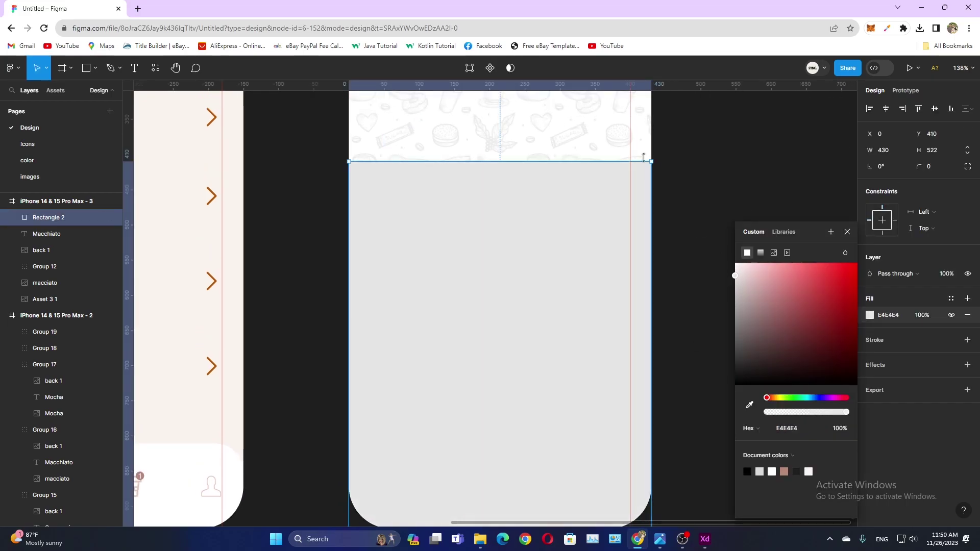
Add a 'Macchiato' label at the panel's top-left and a copy edited to '$ 5.59'.
{"action": "key", "text": "t"}
{"action": "left_click", "coordinate": [378, 215]}
{"action": "type", "text": "Macchiat"}
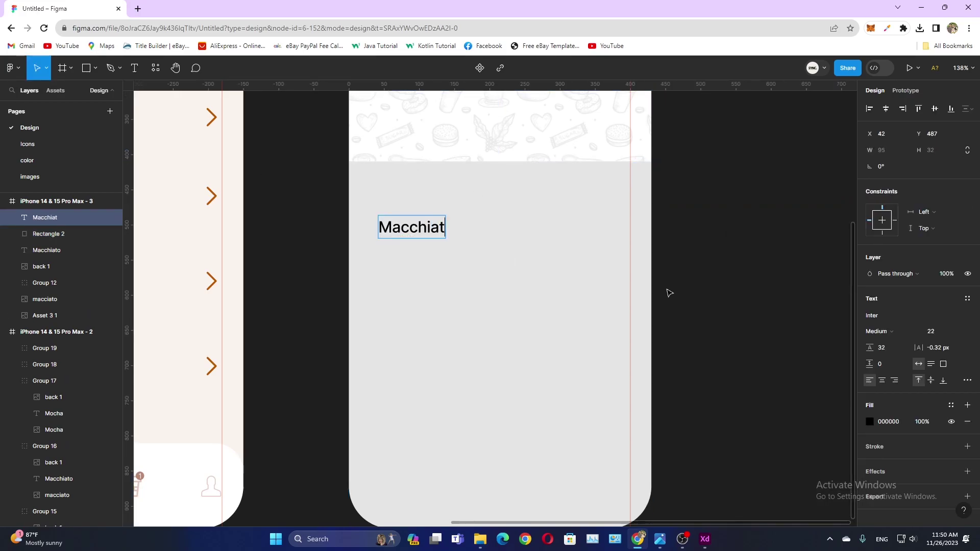
{"action": "type", "text": "o"}
{"action": "key", "text": "Escape"}
{"action": "mouse_move", "coordinate": [416, 238]}
{"action": "left_mouse_down"}
{"action": "mouse_move", "coordinate": [397, 201]}
{"action": "mouse_move", "coordinate": [393, 217]}
{"action": "left_mouse_up"}
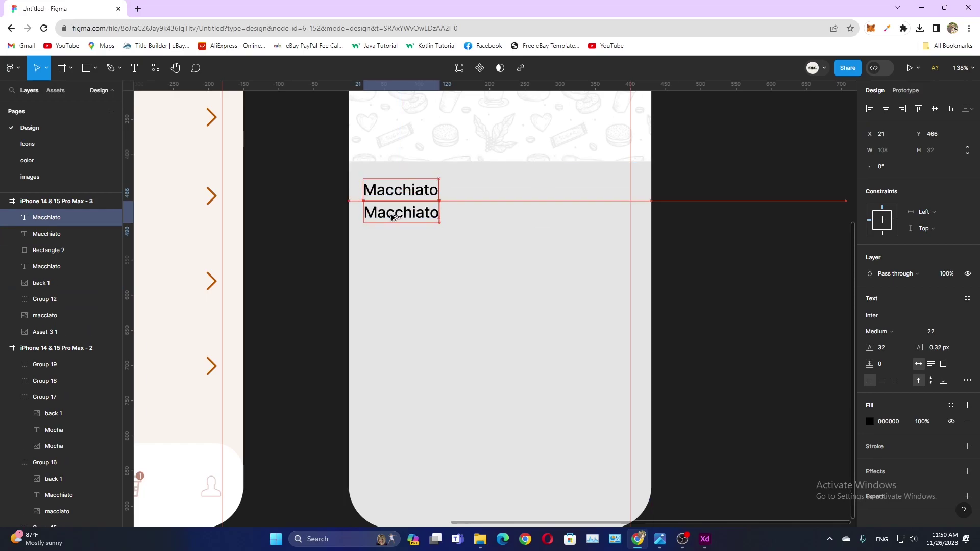
{"action": "double_click", "coordinate": [388, 216]}
{"action": "type", "text": "$ 5.59"}
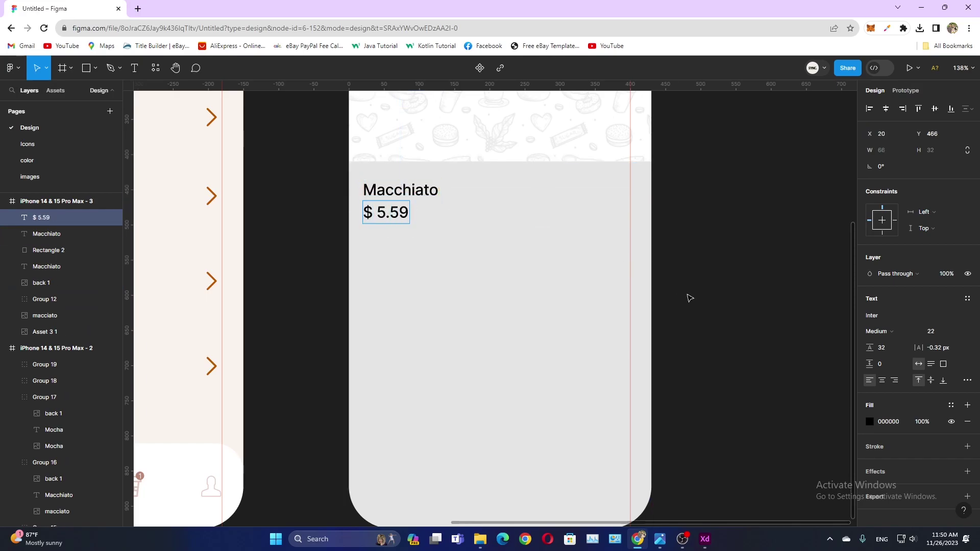
{"action": "key", "text": "Escape"}
Style the $ 5.59 price with B98875 fill, Bold weight and size 25.
{"action": "left_click", "coordinate": [869, 421]}
{"action": "left_click", "coordinate": [784, 471]}
{"action": "left_click", "coordinate": [888, 331]}
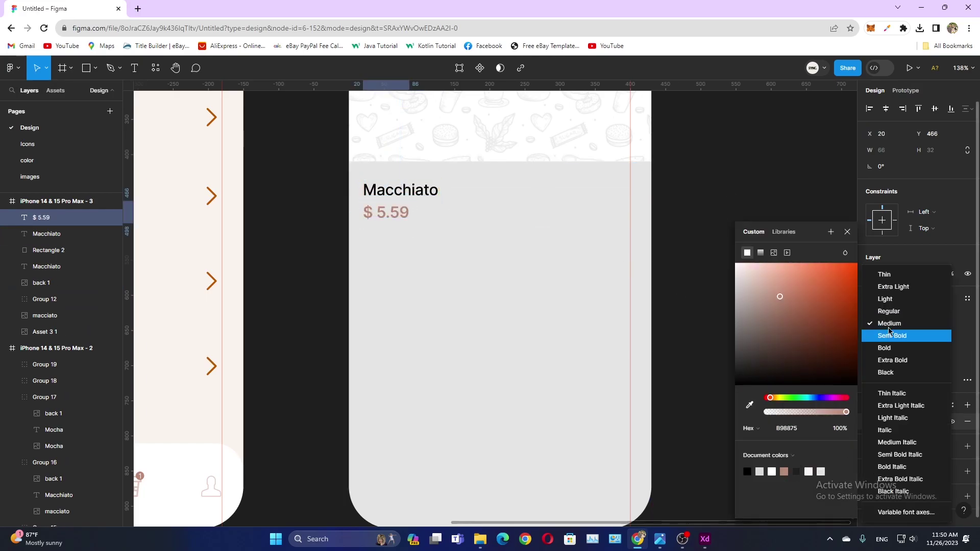
{"action": "left_click", "coordinate": [885, 348]}
{"action": "left_click", "coordinate": [682, 195]}
{"action": "left_click", "coordinate": [386, 212]}
{"action": "left_click", "coordinate": [932, 332]}
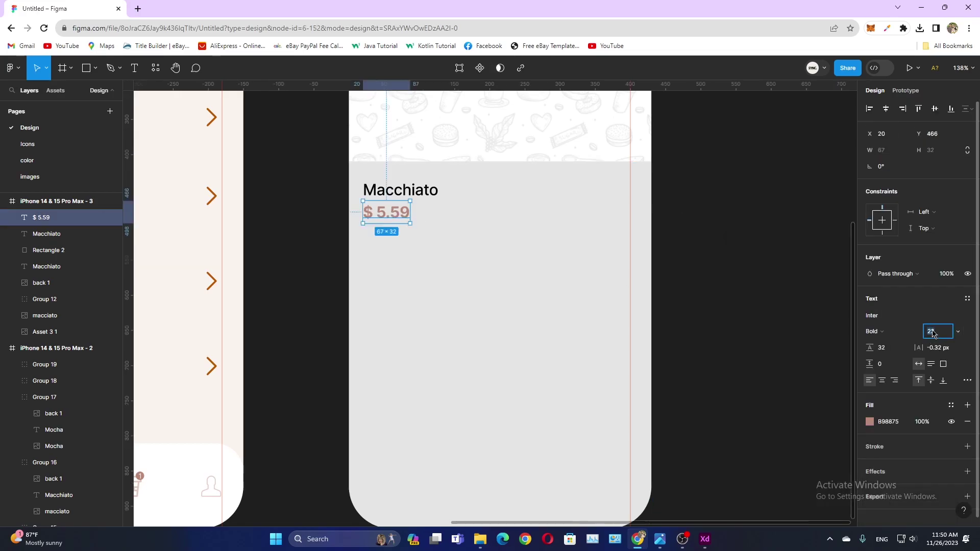
{"action": "left_click", "coordinate": [723, 213]}
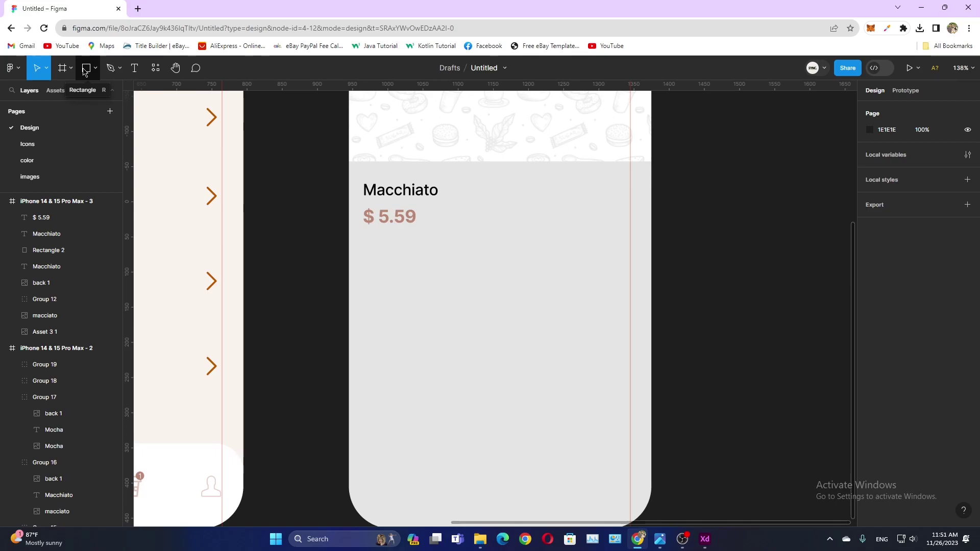
Draw a small rectangle with rounded left corners, 51 wide, filled brown B98875.
{"action": "left_click", "coordinate": [500, 255]}
{"action": "left_click_drag", "start_coordinate": [507, 281], "coordinate": [743, 279]}
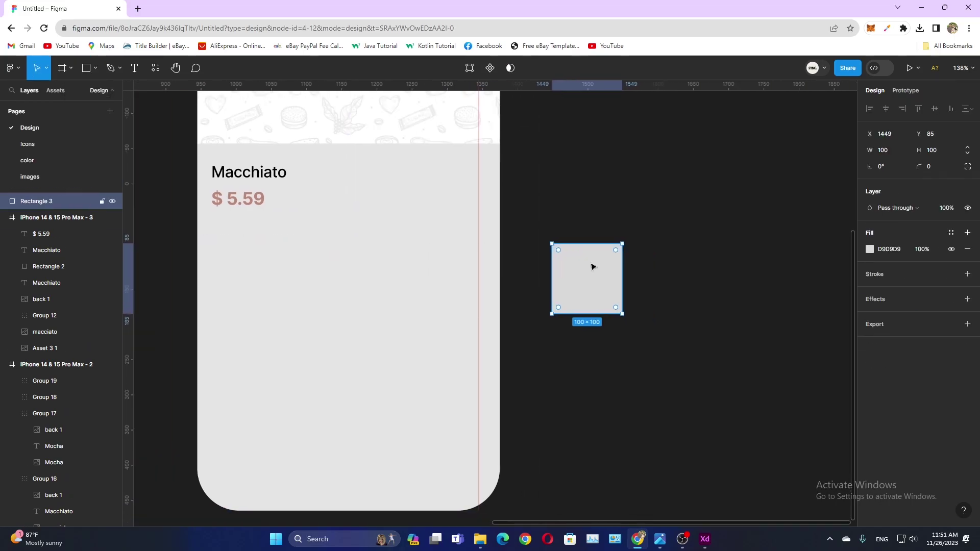
{"action": "left_click_drag", "start_coordinate": [588, 313], "coordinate": [593, 258]}
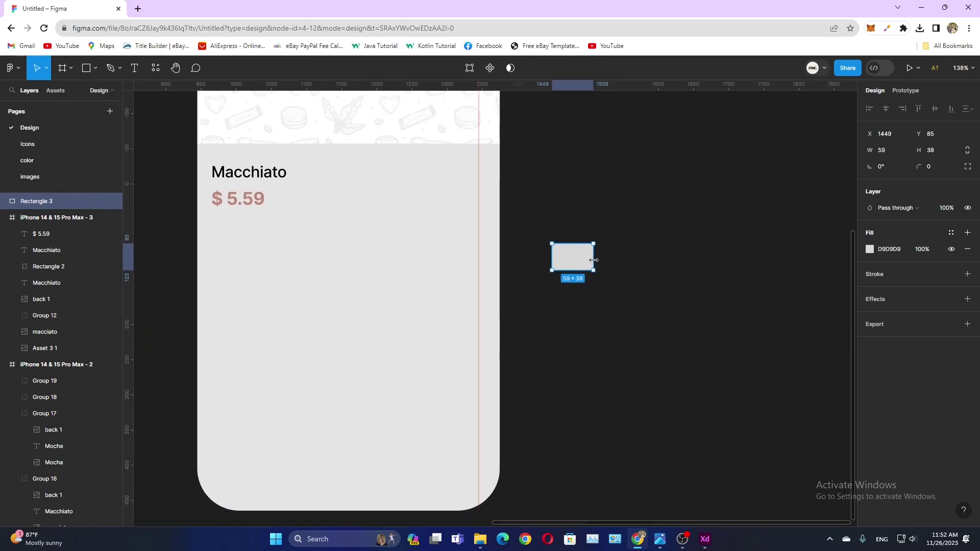
{"action": "scroll", "coordinate": [594, 258], "scroll_direction": "up", "scroll_amount": 5}
{"action": "left_click", "coordinate": [968, 166]}
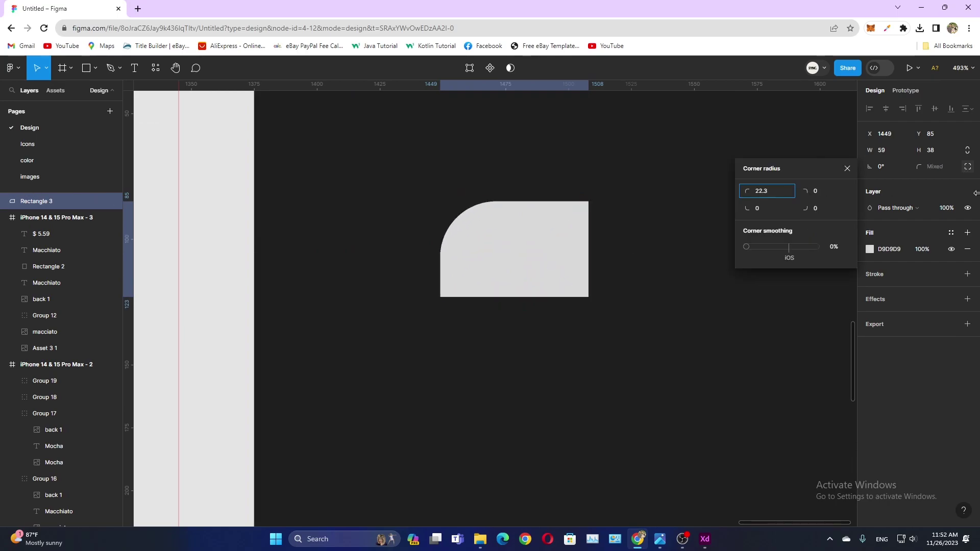
{"action": "left_click_drag", "start_coordinate": [747, 209], "coordinate": [16, 235]}
{"action": "left_click", "coordinate": [700, 280]}
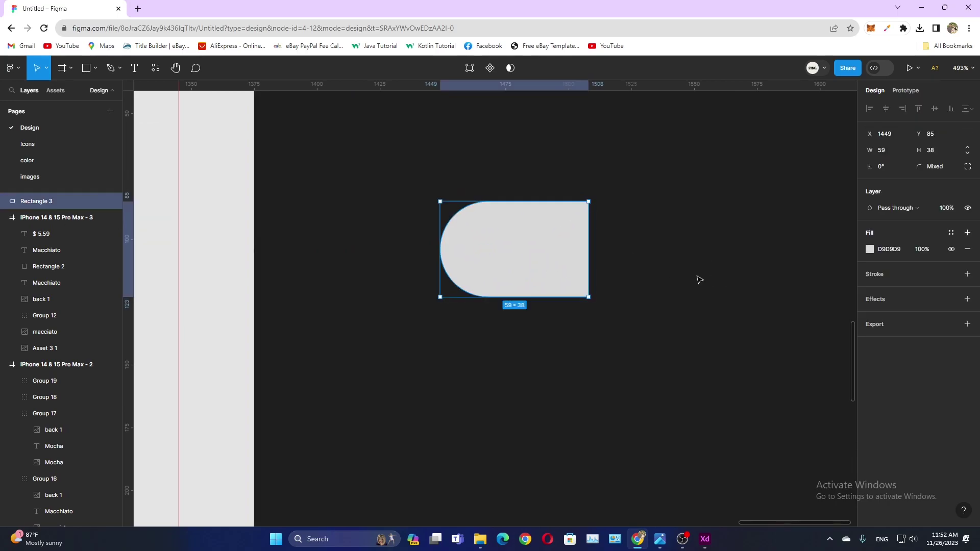
{"action": "left_click_drag", "start_coordinate": [587, 220], "coordinate": [568, 220]}
{"action": "left_click", "coordinate": [869, 249]}
{"action": "left_click", "coordinate": [800, 345]}
{"action": "left_click", "coordinate": [666, 261]}
Copy the brown end rotated 180° to form a pill, and add a grey middle rectangle.
{"action": "left_click_drag", "start_coordinate": [510, 273], "coordinate": [686, 273]}
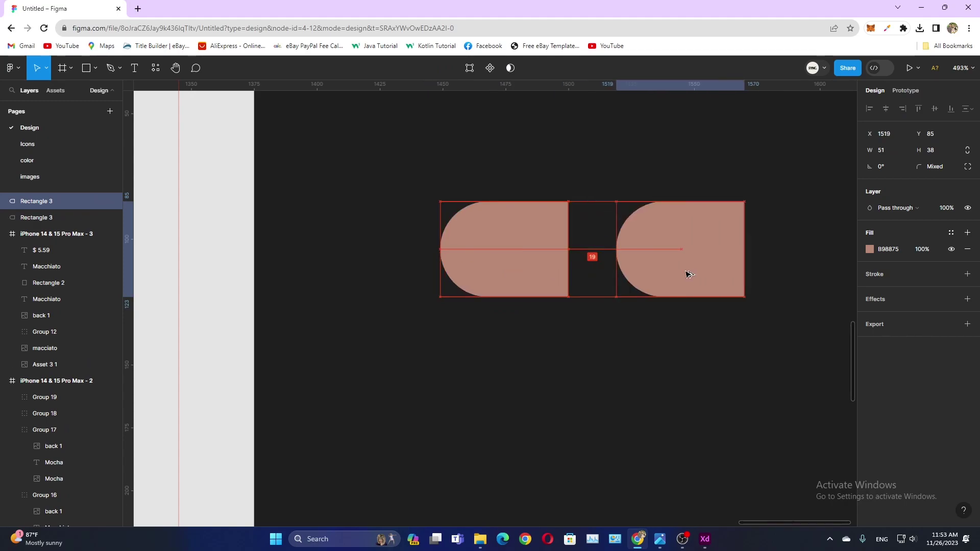
{"action": "mouse_move", "coordinate": [746, 200]}
{"action": "left_mouse_down"}
{"action": "mouse_move", "coordinate": [595, 285]}
{"action": "mouse_move", "coordinate": [608, 306]}
{"action": "left_mouse_up"}
{"action": "left_click_drag", "start_coordinate": [679, 255], "coordinate": [705, 263]}
{"action": "key", "text": "r"}
{"action": "left_click", "coordinate": [547, 212]}
{"action": "left_click_drag", "start_coordinate": [672, 291], "coordinate": [694, 281]}
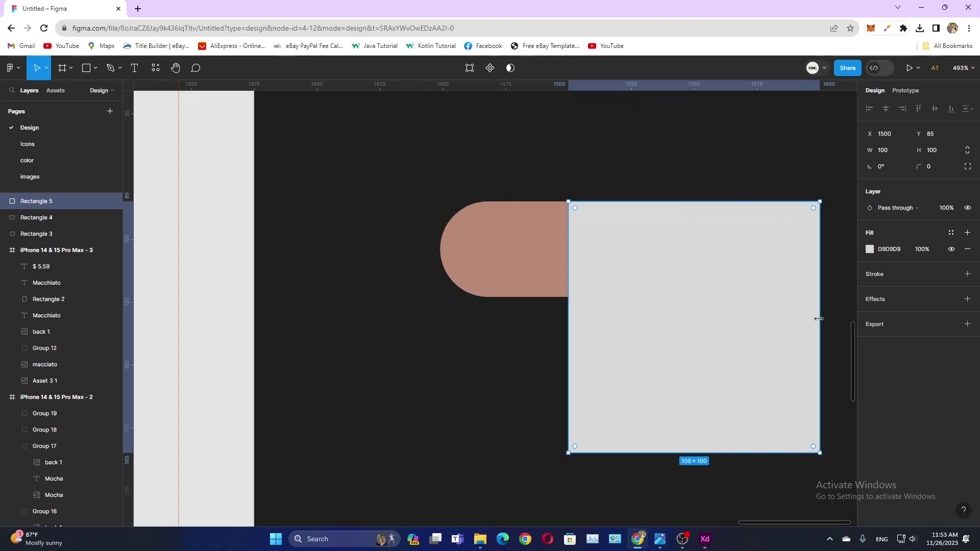
{"action": "left_click_drag", "start_coordinate": [820, 322], "coordinate": [679, 322]}
{"action": "left_click_drag", "start_coordinate": [642, 454], "coordinate": [643, 297]}
Adjust the grey middle rectangle and the right pill end's shape.
{"action": "left_click", "coordinate": [685, 337]}
{"action": "scroll", "coordinate": [561, 306], "scroll_direction": "right", "scroll_amount": 3}
{"action": "left_click", "coordinate": [400, 267]}
{"action": "left_click", "coordinate": [630, 271]}
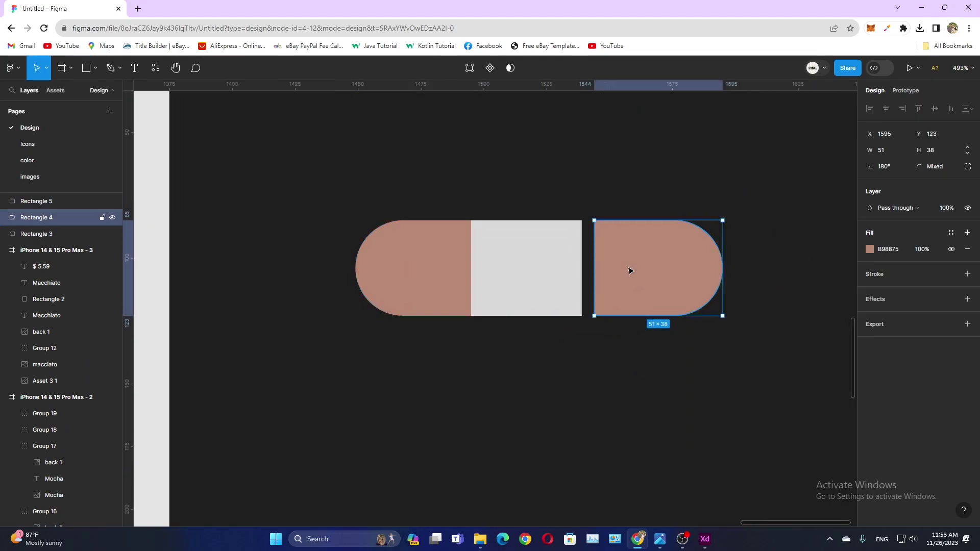
{"action": "left_click", "coordinate": [609, 281]}
{"action": "key", "text": "Left"}
{"action": "key", "text": "Left"}
{"action": "key", "text": "Left"}
{"action": "key", "text": "Left"}
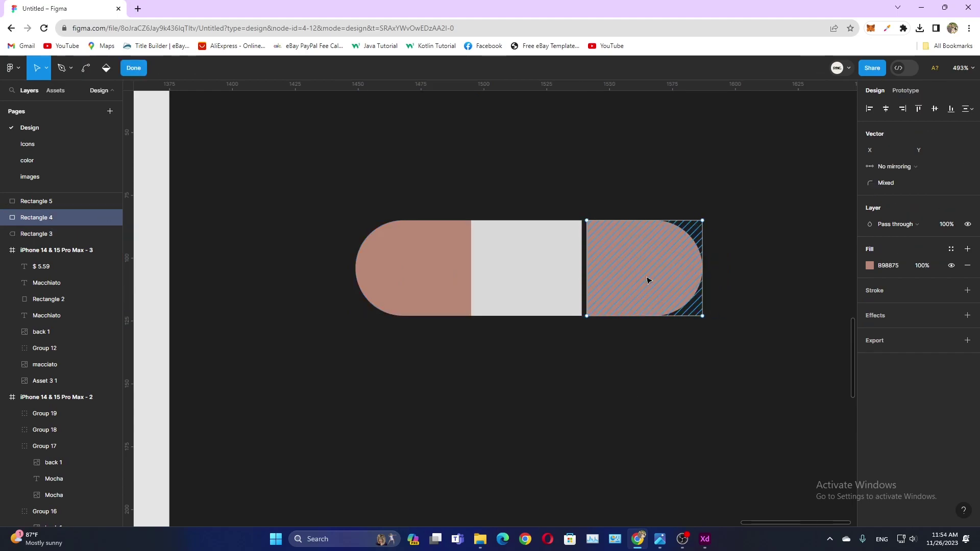
{"action": "left_click", "coordinate": [573, 381]}
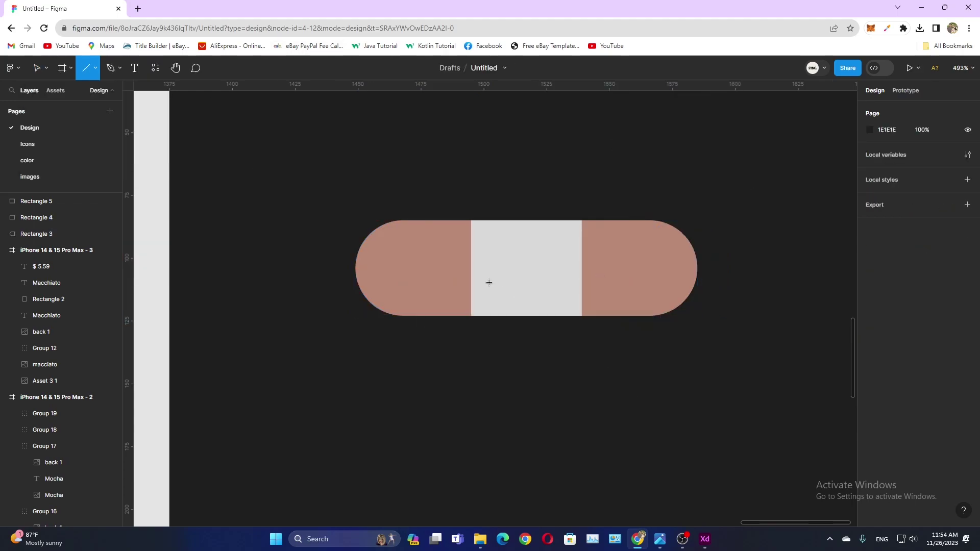
Draw a white minus line with stroke 2 and round caps in the left pill end.
{"action": "left_click_drag", "start_coordinate": [392, 267], "coordinate": [440, 267]}
{"action": "left_click", "coordinate": [581, 395]}
{"action": "key", "text": "ctrl+z"}
{"action": "left_click", "coordinate": [933, 291]}
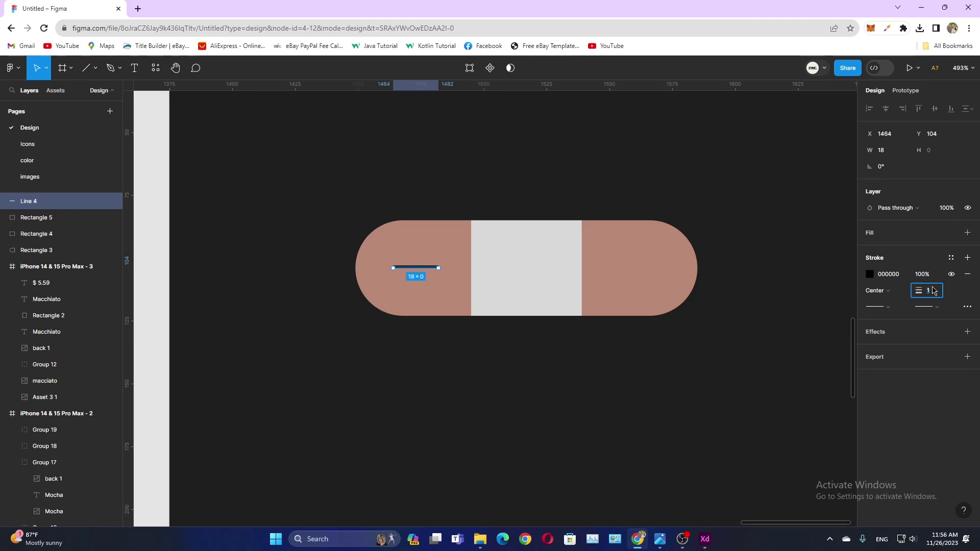
{"action": "type", "text": "2"}
{"action": "left_click", "coordinate": [919, 387]}
{"action": "left_click", "coordinate": [870, 274]}
{"action": "left_click", "coordinate": [687, 455]}
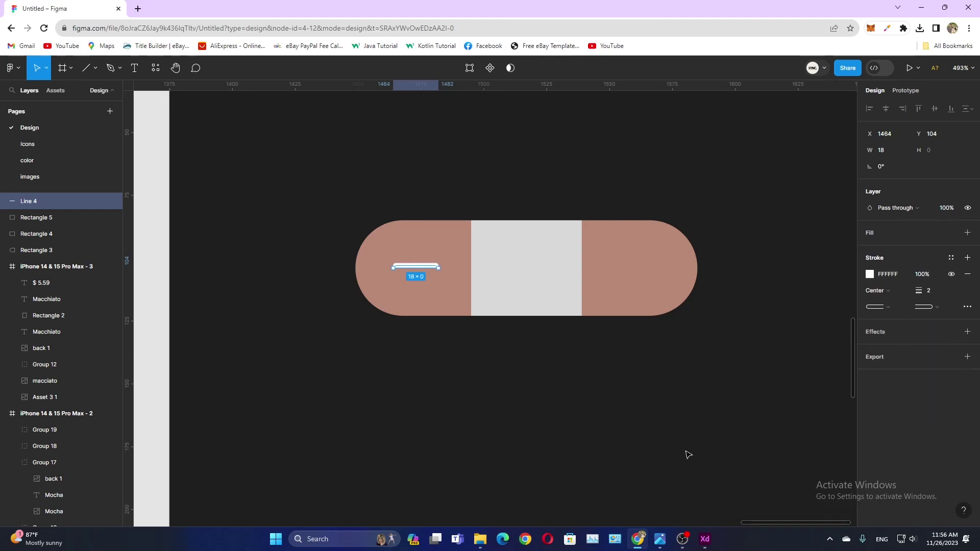
Copy the line to the right end, add a 90° copy, and group them as a plus.
{"action": "left_click_drag", "start_coordinate": [425, 274], "coordinate": [634, 274]}
{"action": "key", "text": "ctrl+d"}
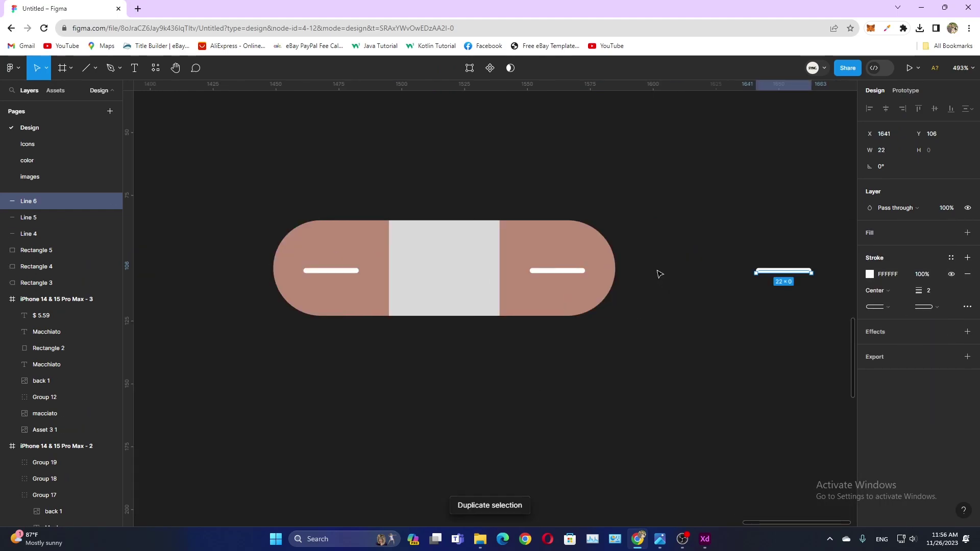
{"action": "mouse_move", "coordinate": [777, 274]}
{"action": "left_mouse_down"}
{"action": "mouse_move", "coordinate": [574, 274]}
{"action": "mouse_move", "coordinate": [558, 247]}
{"action": "left_mouse_up"}
{"action": "scroll", "coordinate": [558, 246], "scroll_direction": "up", "scroll_amount": 2}
{"action": "scroll", "coordinate": [559, 280], "scroll_direction": "down", "scroll_amount": 2}
{"action": "left_click", "coordinate": [568, 271], "text": "shift"}
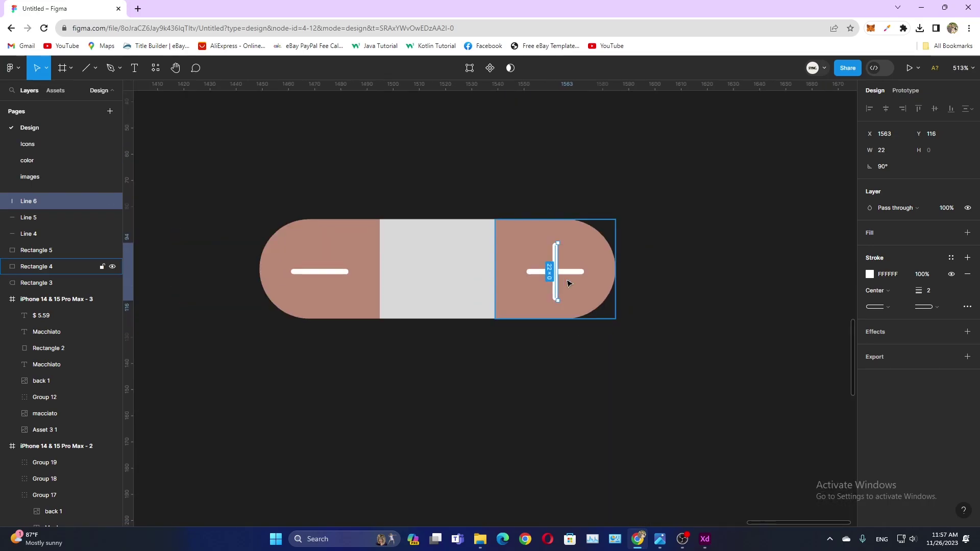
{"action": "key", "text": "ctrl+g"}
{"action": "key", "text": "Tab"}
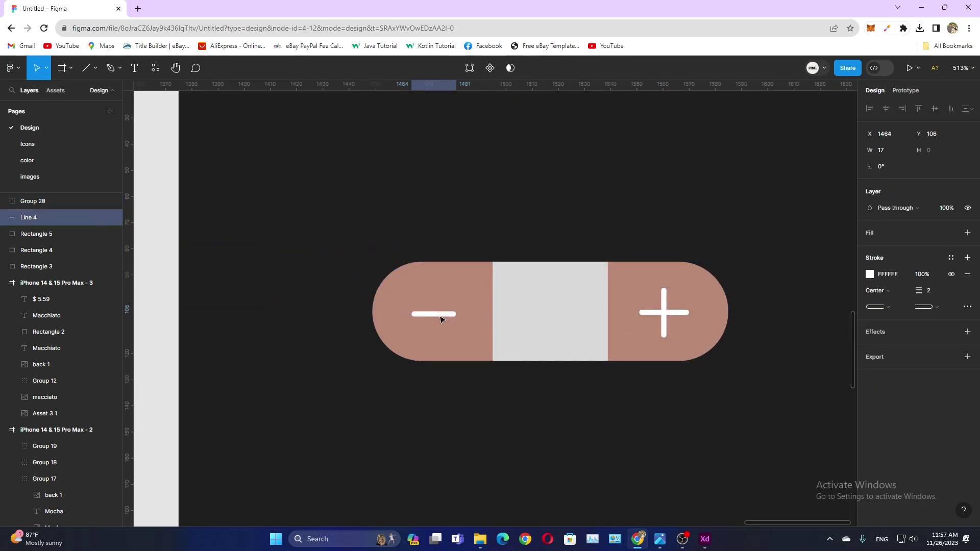
{"action": "scroll", "coordinate": [441, 319], "scroll_direction": "down", "scroll_amount": 5}
Place the stepper beside Macchiato with 1 centred, and copy the title down for Size.
{"action": "left_click_drag", "start_coordinate": [732, 407], "coordinate": [536, 327]}
{"action": "left_click", "coordinate": [703, 366]}
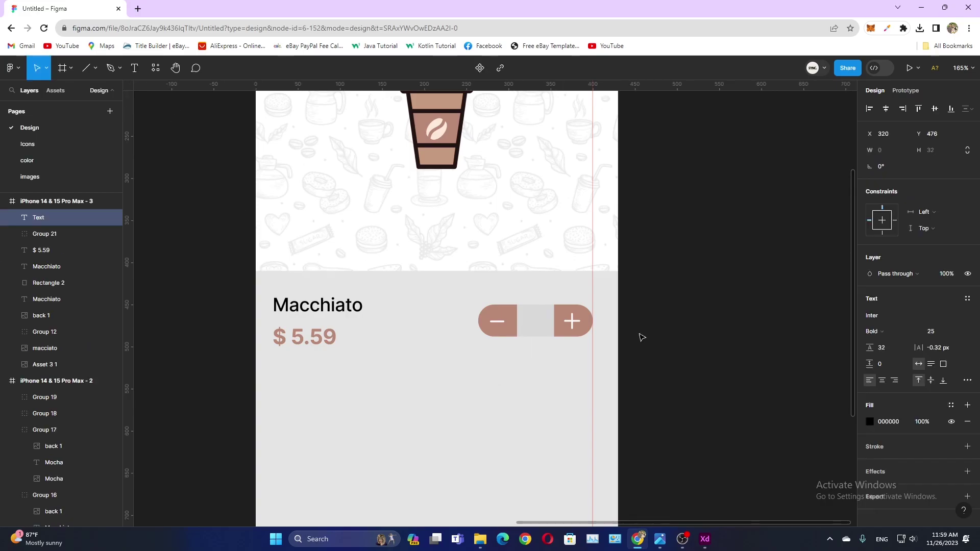
{"action": "left_click_drag", "start_coordinate": [530, 345], "coordinate": [537, 327]}
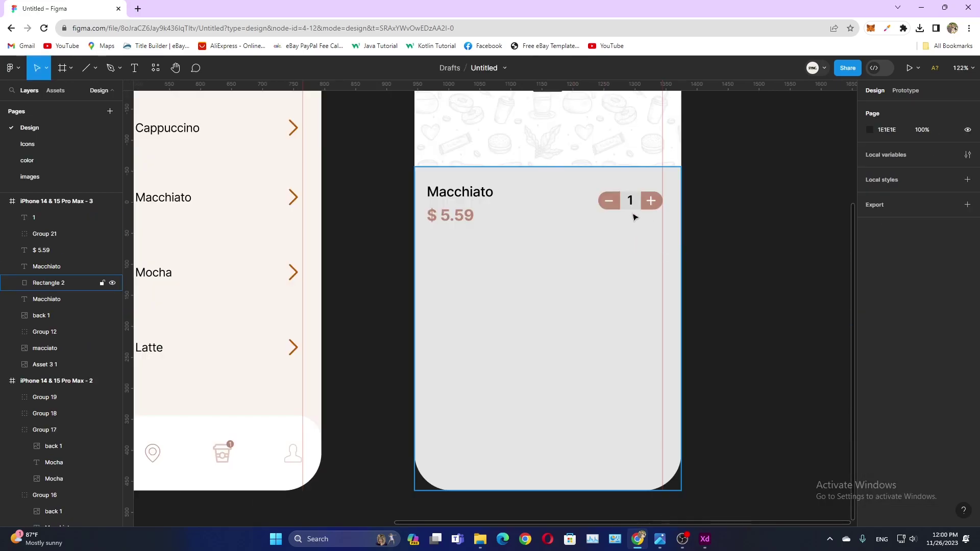
{"action": "left_click", "coordinate": [722, 244]}
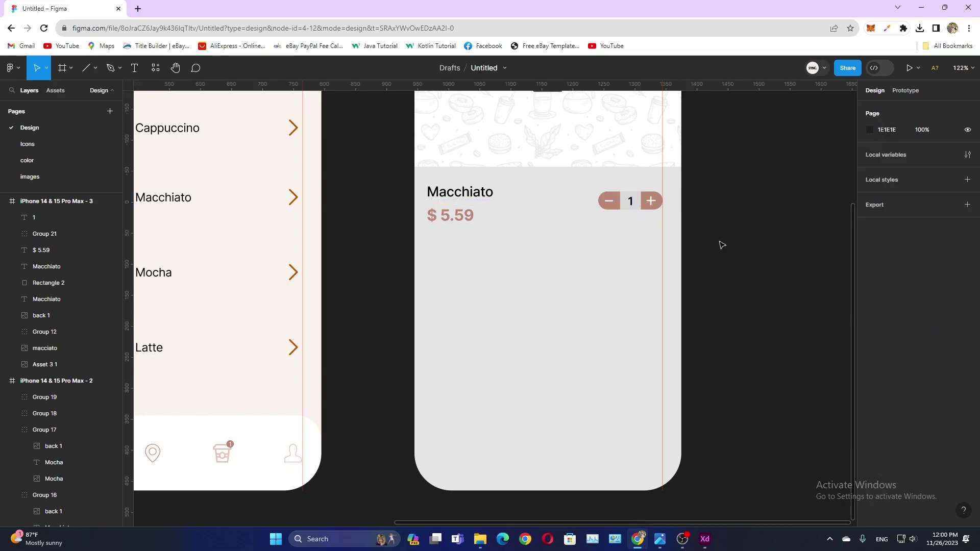
{"action": "key", "text": "v"}
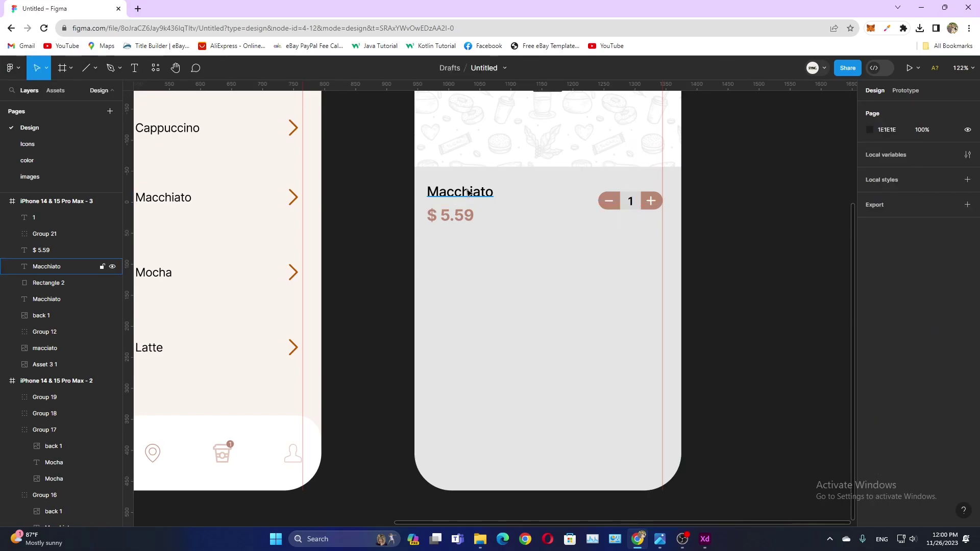
{"action": "left_click_drag", "start_coordinate": [468, 191], "coordinate": [468, 266]}
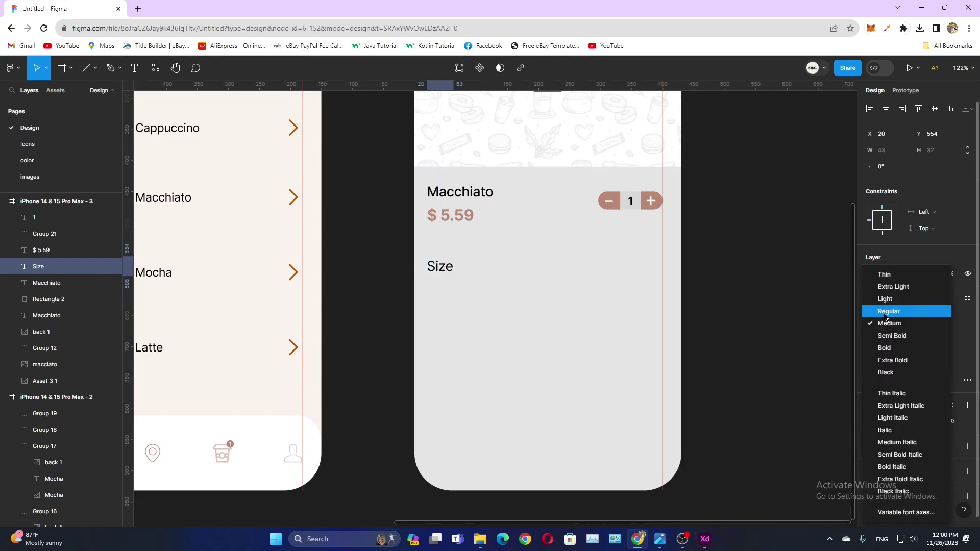
Add a Sugar label with a light grey '(In Cubes)' text beside it.
{"action": "left_click", "coordinate": [760, 289]}
{"action": "scroll", "coordinate": [706, 345], "scroll_direction": "down", "scroll_amount": 1}
{"action": "left_click_drag", "start_coordinate": [437, 237], "coordinate": [438, 330]}
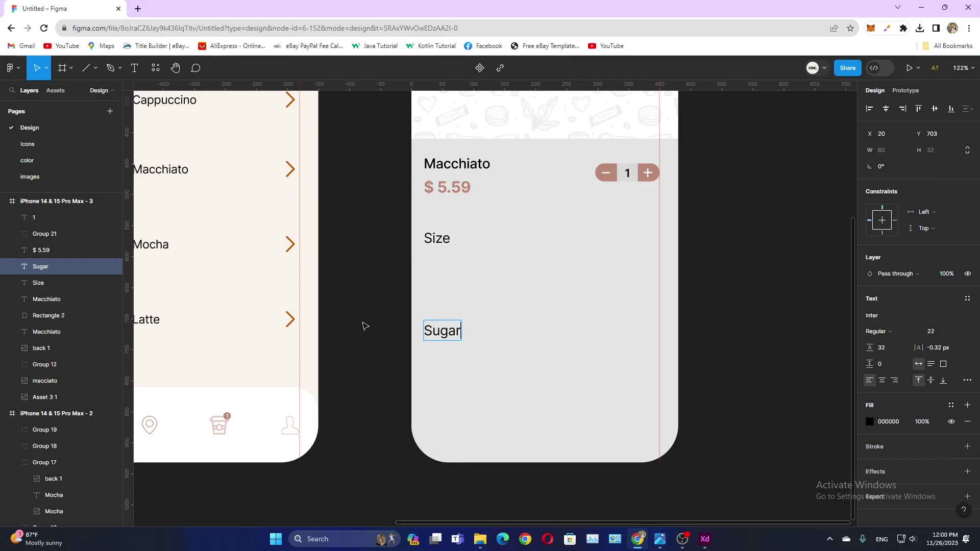
{"action": "left_click_drag", "start_coordinate": [442, 330], "coordinate": [486, 332]}
{"action": "double_click", "coordinate": [487, 332]}
{"action": "type", "text": "(In Cubes)"}
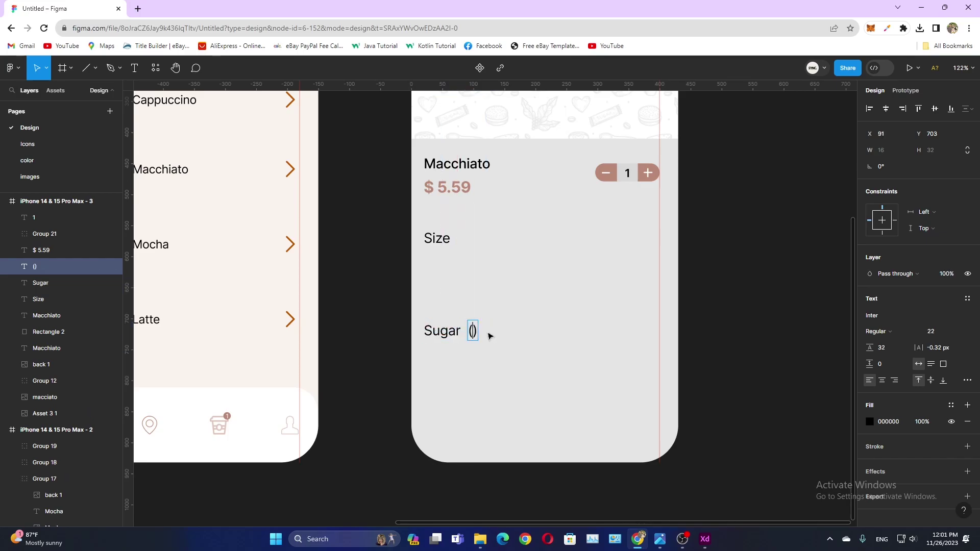
{"action": "left_click", "coordinate": [869, 422]}
{"action": "left_click", "coordinate": [734, 301]}
{"action": "left_click", "coordinate": [713, 261]}
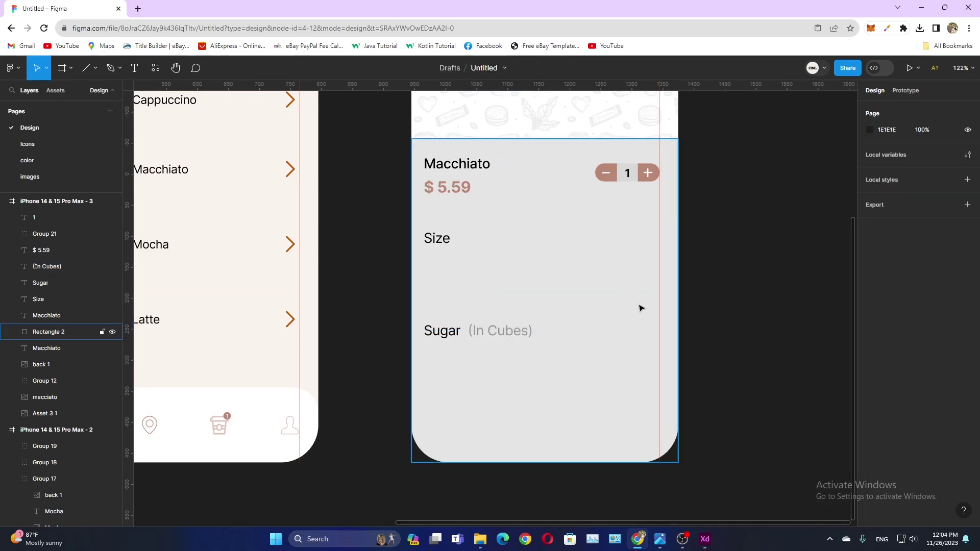
Paste three cup-size icons under Size, size them to width 40 then 20, and align them.
{"action": "key", "text": "ctrl+v"}
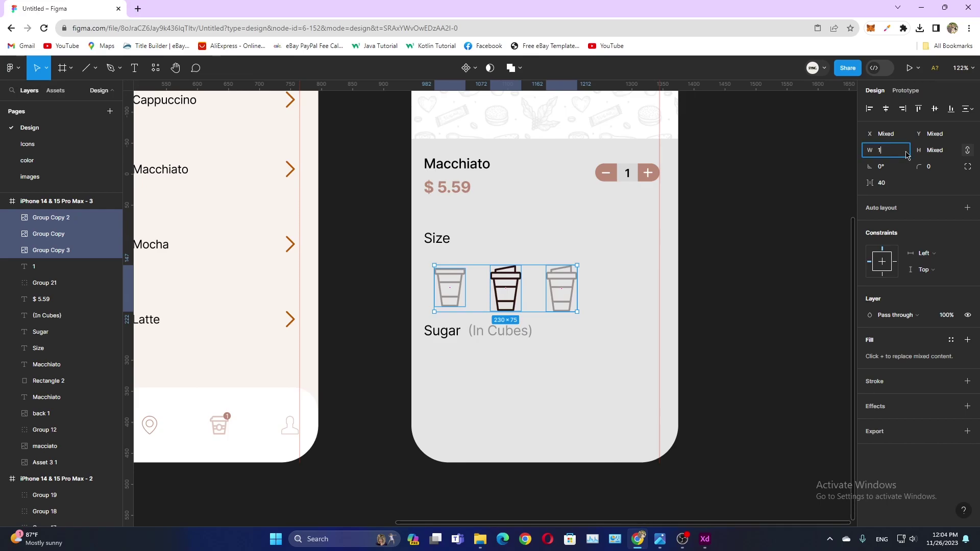
{"action": "type", "text": "40"}
{"action": "key", "text": "Return"}
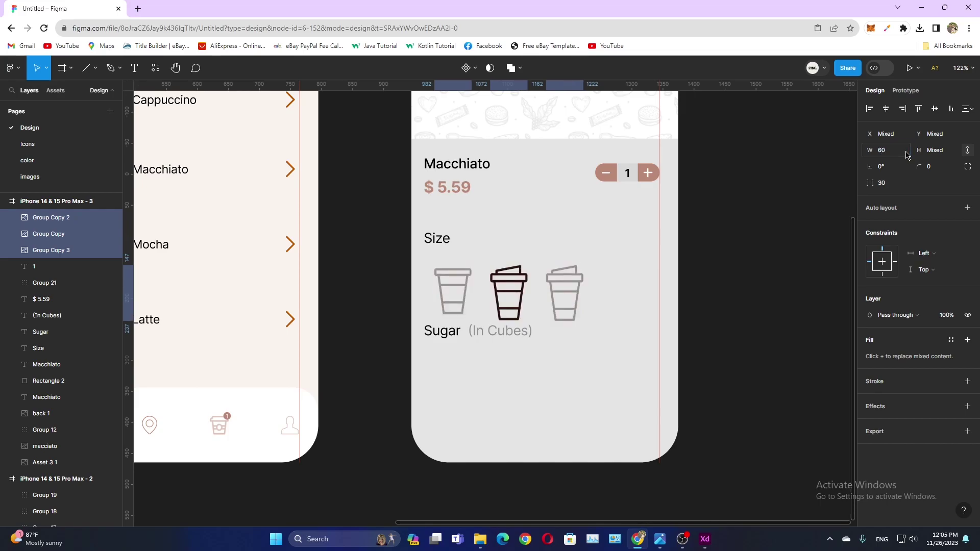
{"action": "type", "text": "20"}
{"action": "key", "text": "Return"}
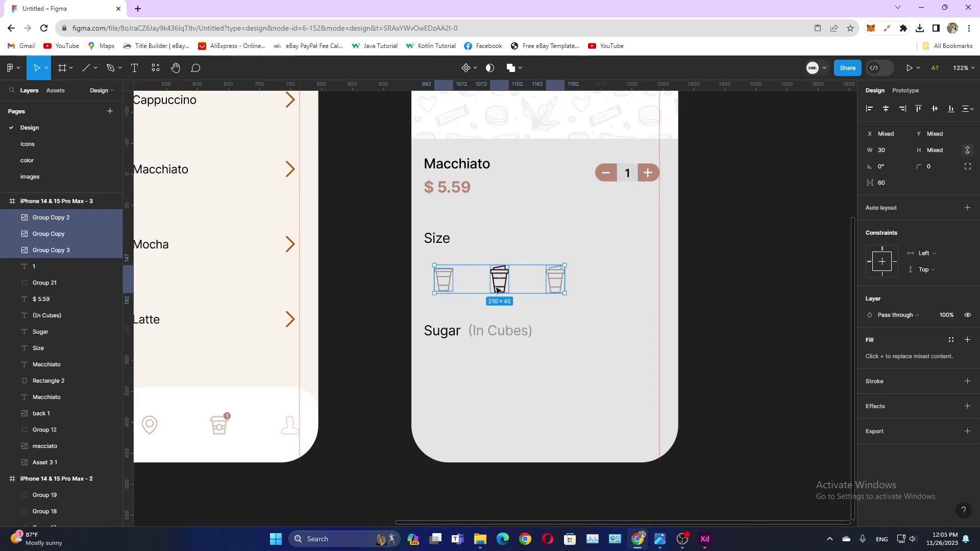
{"action": "mouse_move", "coordinate": [496, 290]}
{"action": "left_mouse_down"}
{"action": "mouse_move", "coordinate": [486, 290]}
{"action": "mouse_move", "coordinate": [494, 295]}
{"action": "left_mouse_up"}
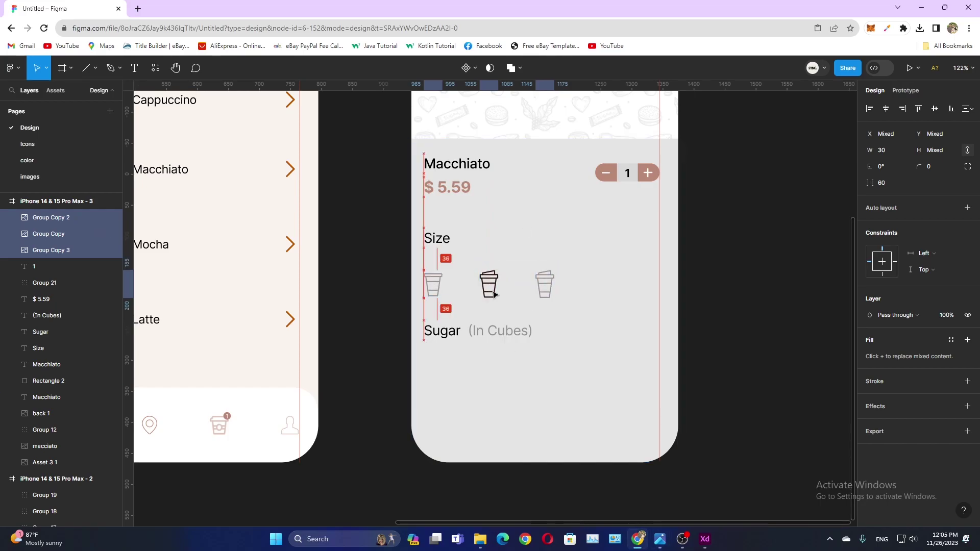
{"action": "left_click", "coordinate": [714, 291]}
{"action": "left_click", "coordinate": [565, 285]}
{"action": "left_click", "coordinate": [488, 277], "text": "shift"}
{"action": "left_click", "coordinate": [437, 287], "text": "shift"}
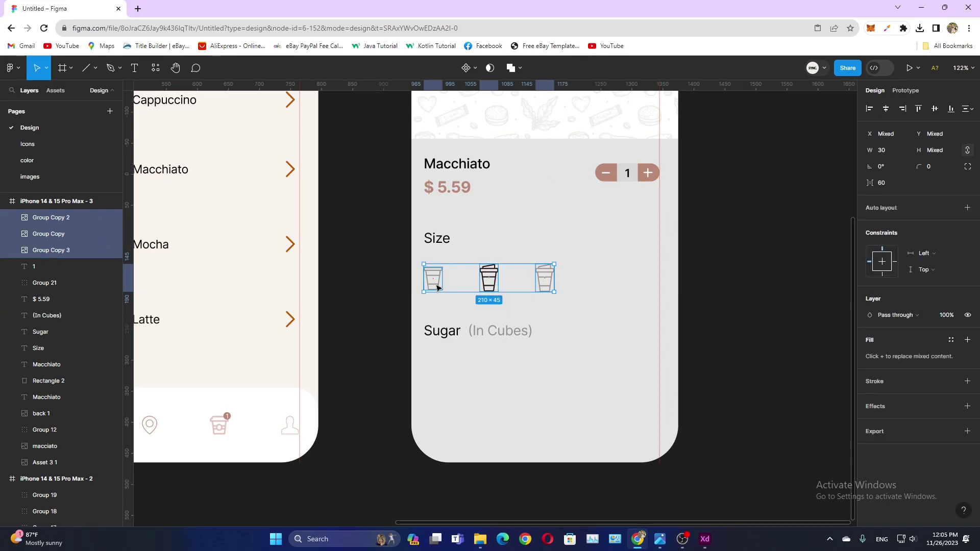
Group Sugar with (In Cubes) and move the row up slightly.
{"action": "left_click", "coordinate": [41, 332]}
{"action": "left_click", "coordinate": [47, 315], "text": "shift"}
{"action": "key", "text": "ctrl+g"}
{"action": "left_click_drag", "start_coordinate": [511, 332], "coordinate": [510, 325]}
{"action": "left_click", "coordinate": [371, 354]}
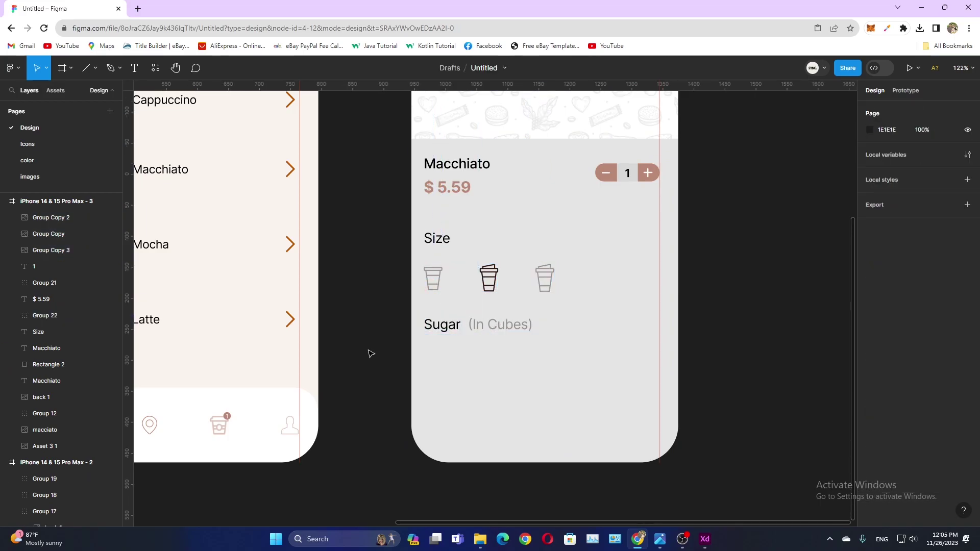
{"action": "scroll", "coordinate": [510, 350], "scroll_direction": "down", "scroll_amount": 1}
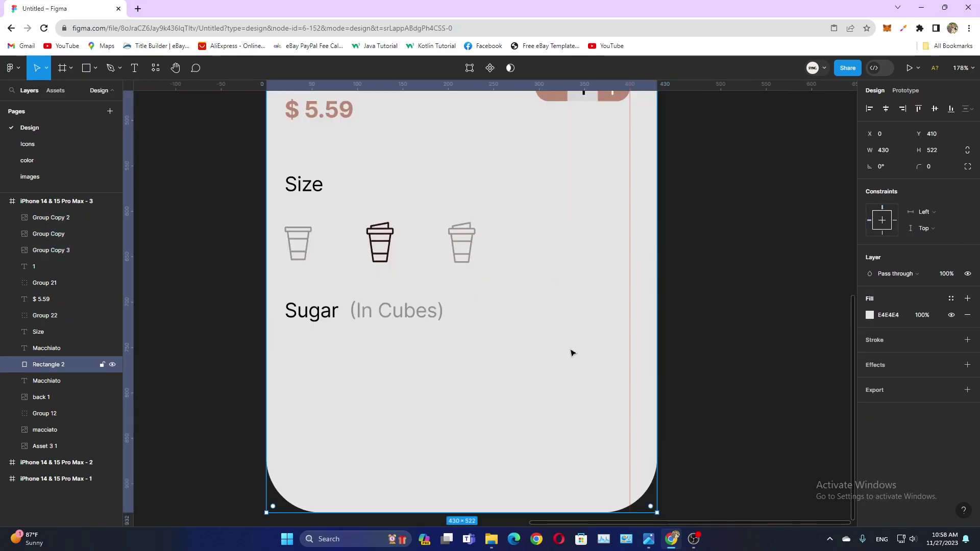
Size the sugar icons to width 30 and arrange all four in one row under Sugar.
{"action": "mouse_move", "coordinate": [486, 305]}
{"action": "left_mouse_down"}
{"action": "mouse_move", "coordinate": [512, 367]}
{"action": "mouse_move", "coordinate": [477, 390]}
{"action": "left_mouse_up"}
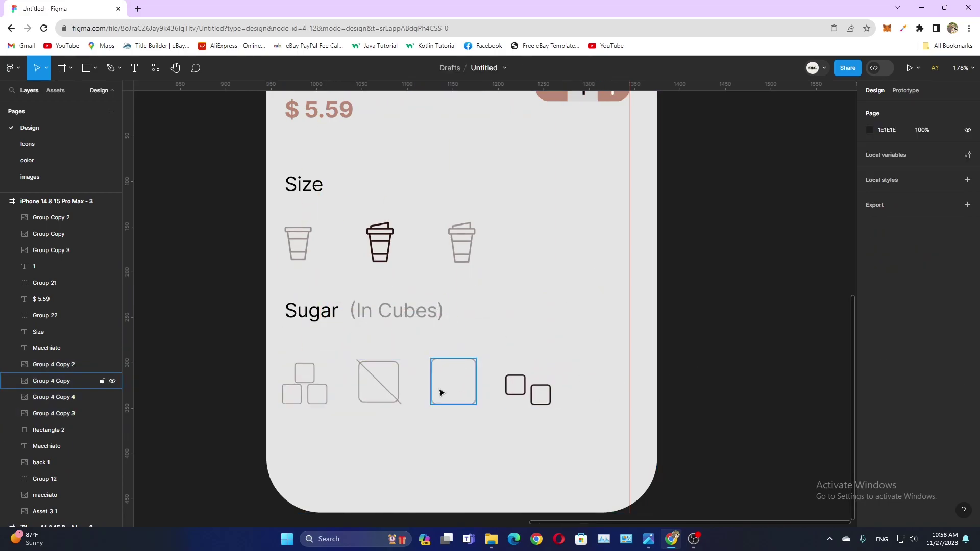
{"action": "type", "text": "30"}
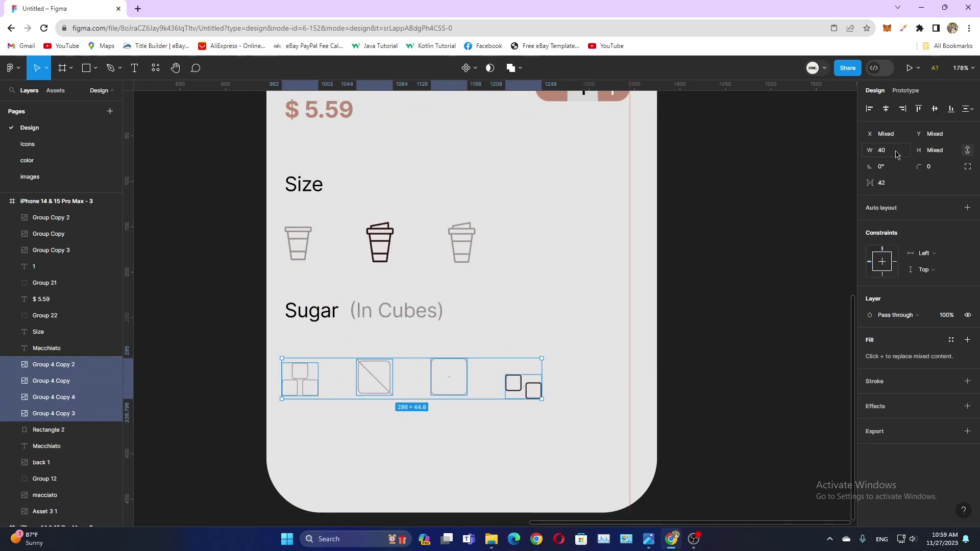
{"action": "key", "text": "Return"}
{"action": "left_click_drag", "start_coordinate": [280, 388], "coordinate": [310, 433]}
{"action": "left_click_drag", "start_coordinate": [376, 452], "coordinate": [300, 369]}
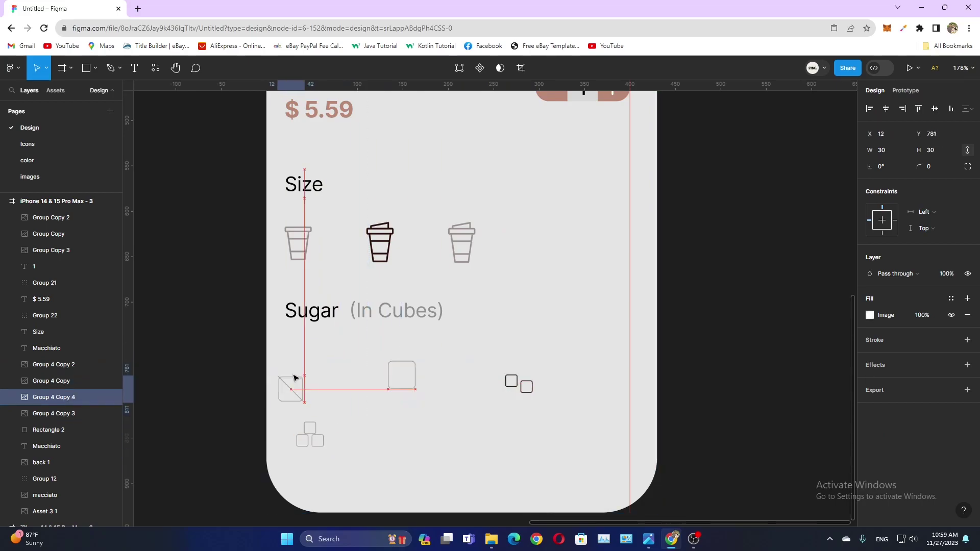
{"action": "left_click_drag", "start_coordinate": [412, 384], "coordinate": [364, 378]}
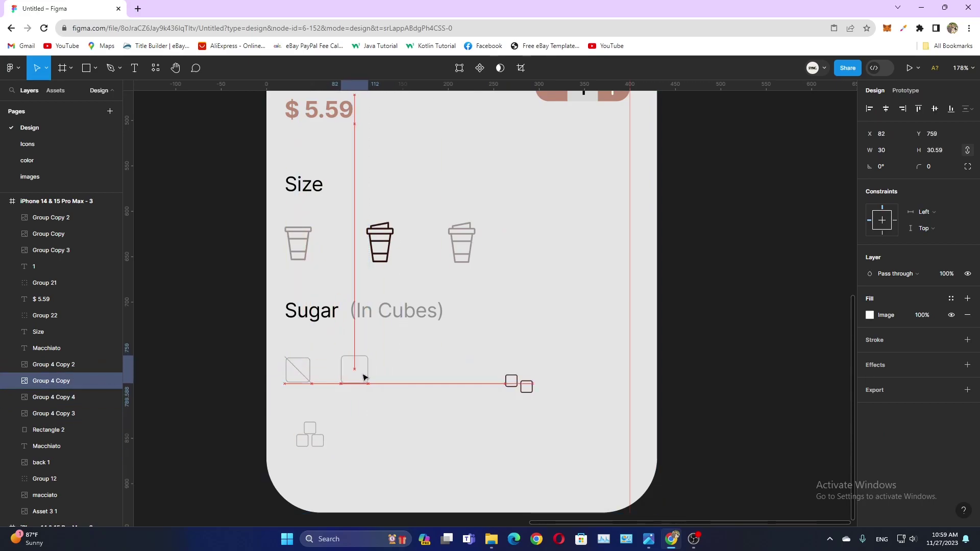
{"action": "left_click", "coordinate": [298, 382]}
{"action": "left_click_drag", "start_coordinate": [518, 384], "coordinate": [410, 371]}
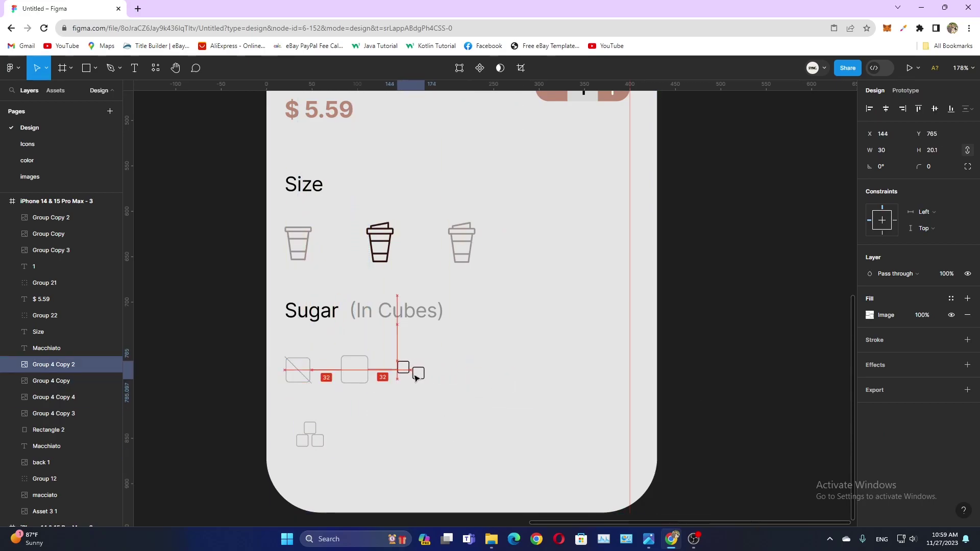
{"action": "mouse_move", "coordinate": [310, 435]}
{"action": "left_mouse_down"}
{"action": "mouse_move", "coordinate": [478, 380]}
{"action": "mouse_move", "coordinate": [278, 351]}
{"action": "left_mouse_up"}
Wrap the four sugar icons in an auto-layout row with 30 px spacing.
{"action": "key", "text": "shift+a"}
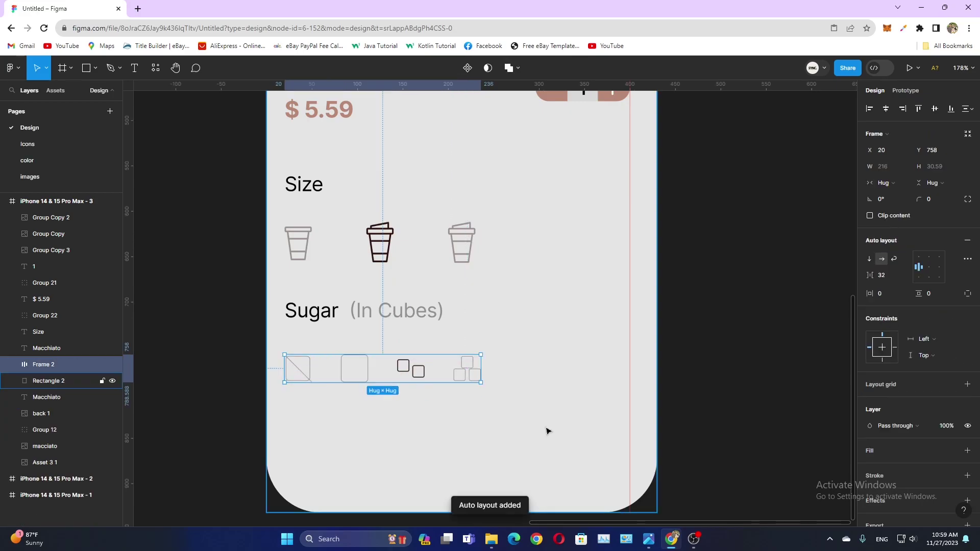
{"action": "type", "text": "30"}
{"action": "key", "text": "Return"}
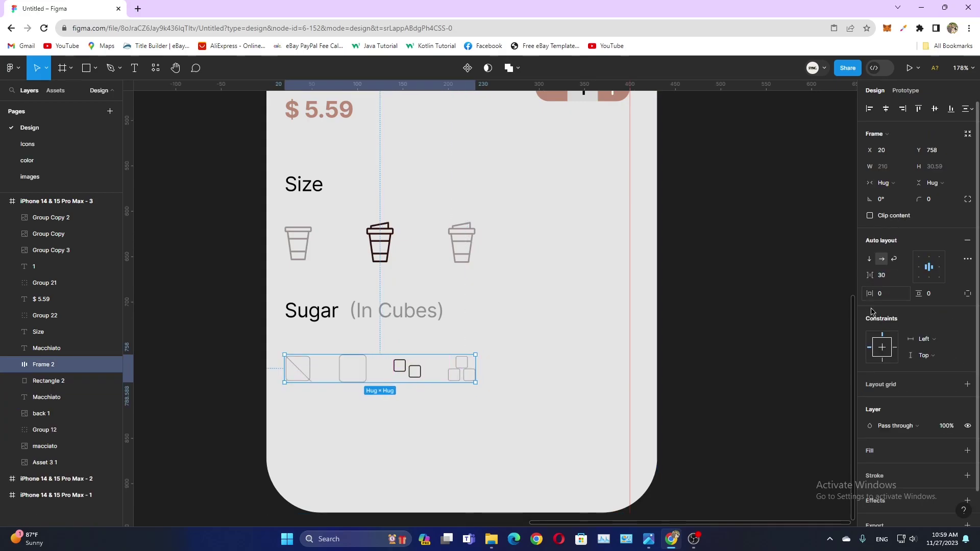
{"action": "left_click", "coordinate": [824, 339]}
{"action": "scroll", "coordinate": [767, 350], "scroll_direction": "down", "scroll_amount": 1}
{"action": "left_click", "coordinate": [405, 356]}
Group the three cup-size icons together.
{"action": "left_click_drag", "start_coordinate": [405, 357], "coordinate": [415, 350]}
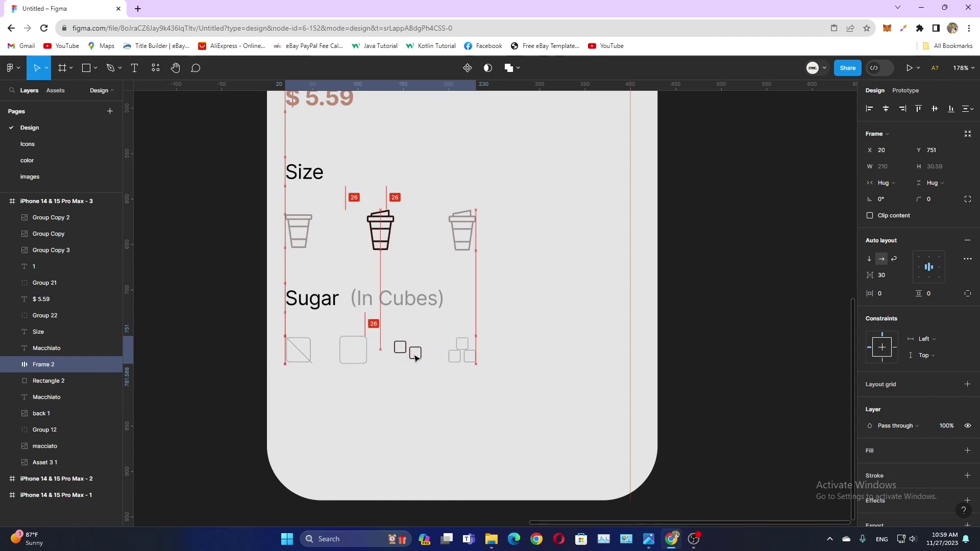
{"action": "left_click_drag", "start_coordinate": [280, 204], "coordinate": [474, 243]}
{"action": "key", "text": "ctrl+g"}
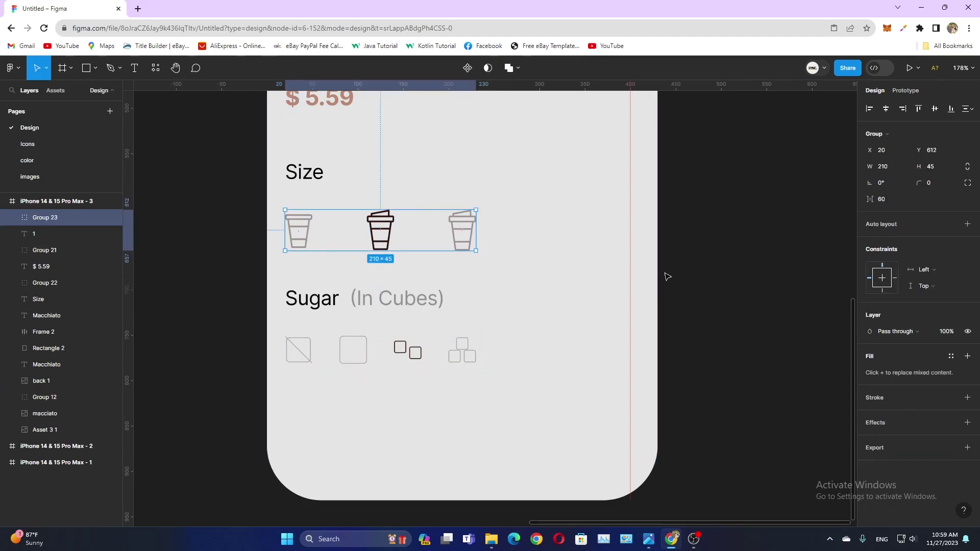
{"action": "left_click", "coordinate": [667, 276]}
{"action": "scroll", "coordinate": [683, 273], "scroll_direction": "down", "scroll_amount": 1}
Draw a B98875 brown rectangle below the sugar options with corner radius 41.
{"action": "left_click", "coordinate": [411, 406]}
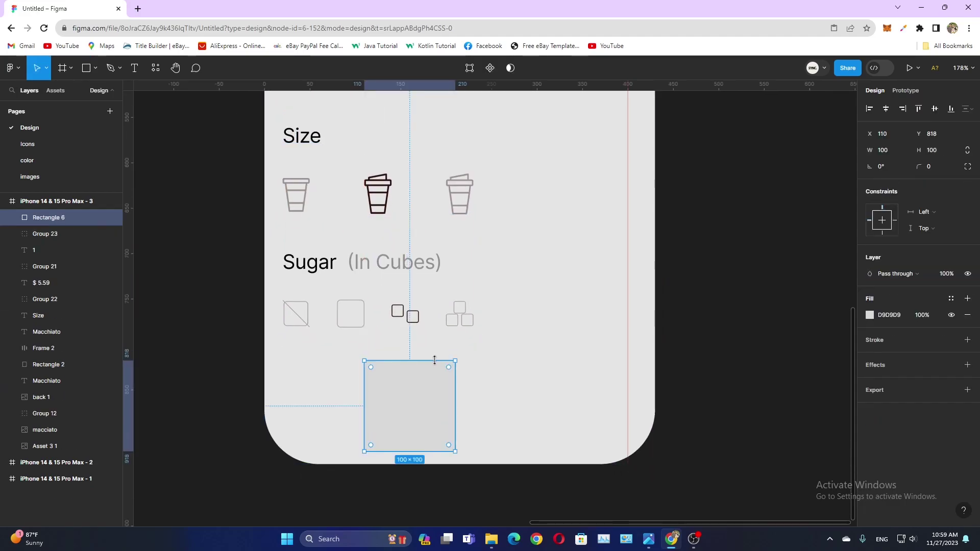
{"action": "mouse_move", "coordinate": [410, 350]}
{"action": "left_mouse_down"}
{"action": "mouse_move", "coordinate": [410, 410]}
{"action": "mouse_move", "coordinate": [551, 430]}
{"action": "left_mouse_up"}
{"action": "left_click", "coordinate": [870, 315]}
{"action": "left_click", "coordinate": [524, 465]}
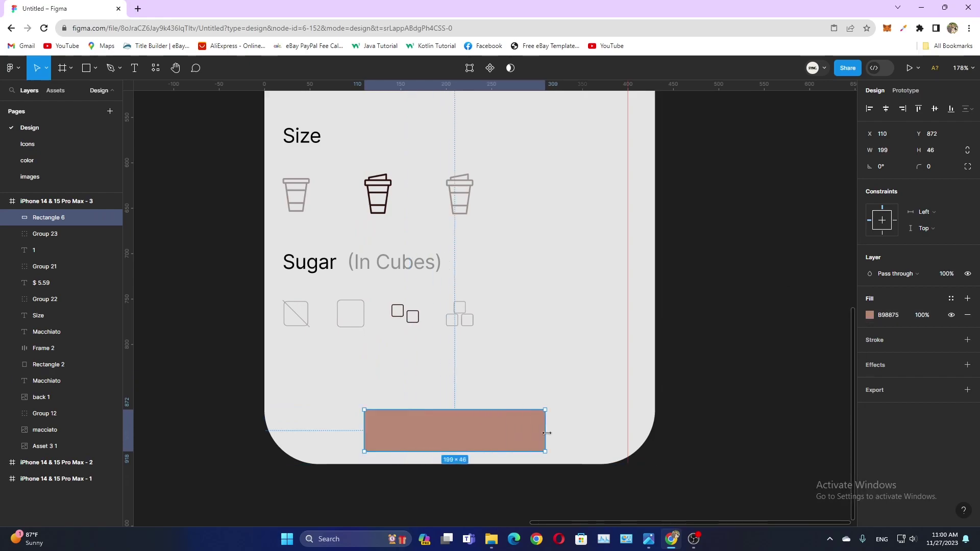
{"action": "left_click_drag", "start_coordinate": [495, 444], "coordinate": [497, 425]}
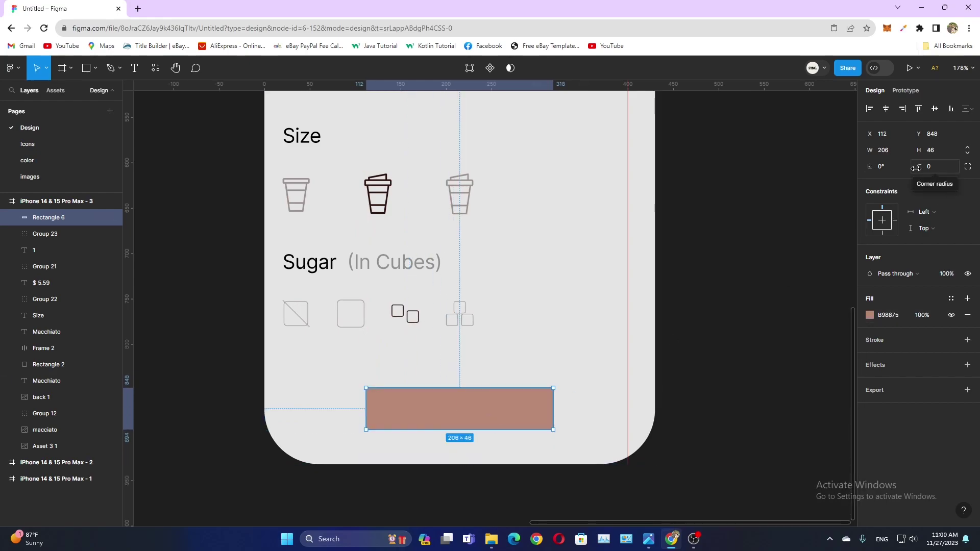
{"action": "left_click_drag", "start_coordinate": [916, 168], "coordinate": [937, 168]}
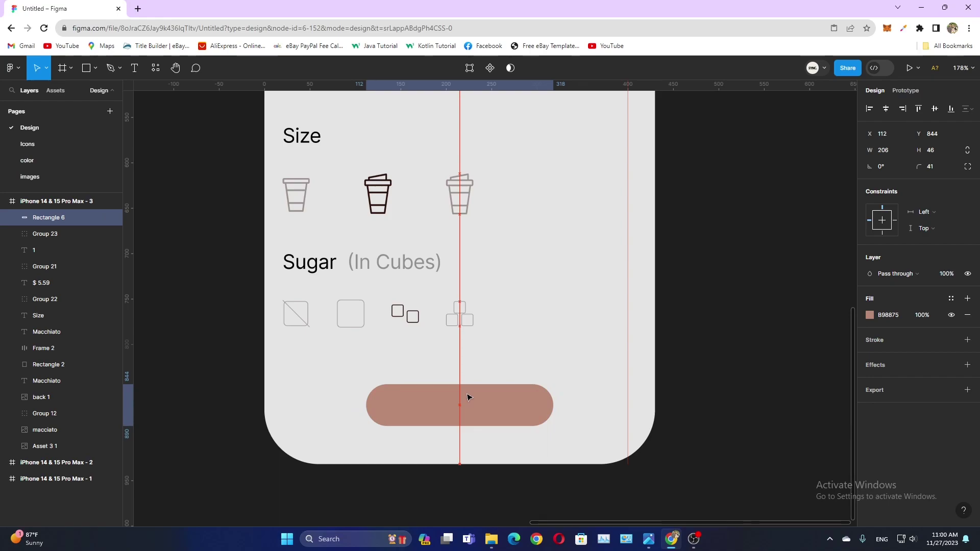
{"action": "left_click_drag", "start_coordinate": [469, 398], "coordinate": [469, 394]}
Give the pill a drop shadow with increased blur and spread -1.
{"action": "left_click", "coordinate": [967, 365]}
{"action": "left_click", "coordinate": [870, 381]}
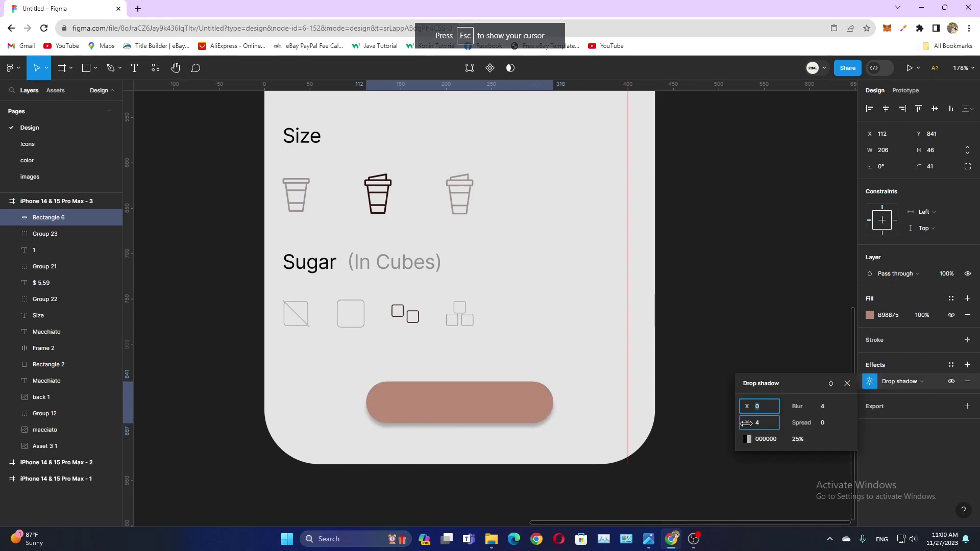
{"action": "left_click_drag", "start_coordinate": [797, 406], "coordinate": [816, 407]}
{"action": "left_click_drag", "start_coordinate": [747, 406], "coordinate": [793, 423]}
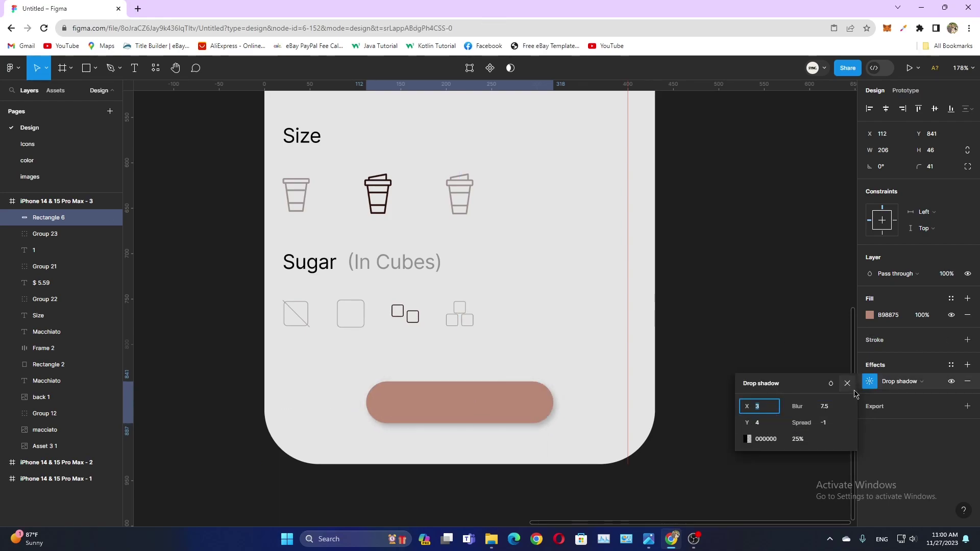
{"action": "left_click", "coordinate": [855, 393]}
Add an 'Add to cart' label centred on the button at font size 15.
{"action": "left_click", "coordinate": [408, 389]}
{"action": "type", "text": "A"}
{"action": "key", "text": "Escape"}
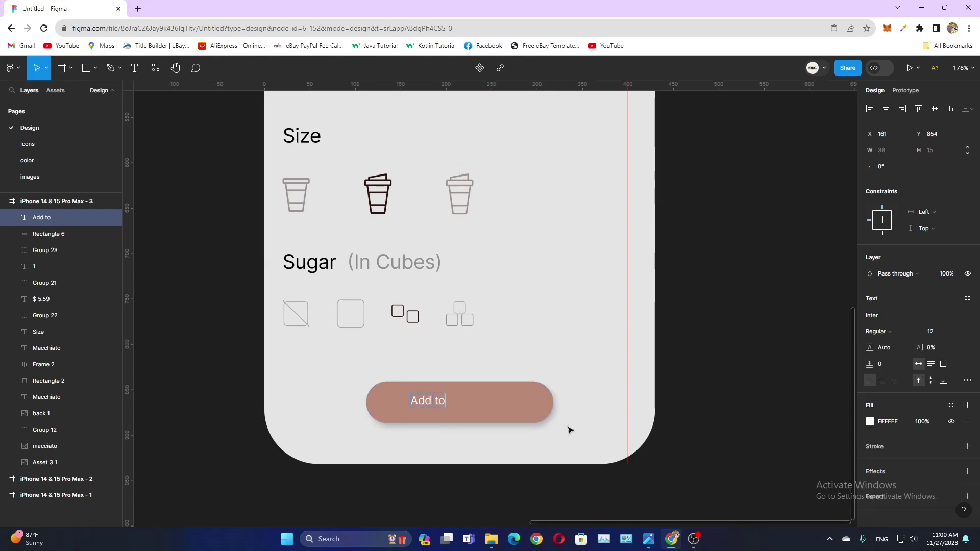
{"action": "type", "text": "t"}
{"action": "key", "text": "Escape"}
{"action": "left_click_drag", "start_coordinate": [438, 401], "coordinate": [459, 403]}
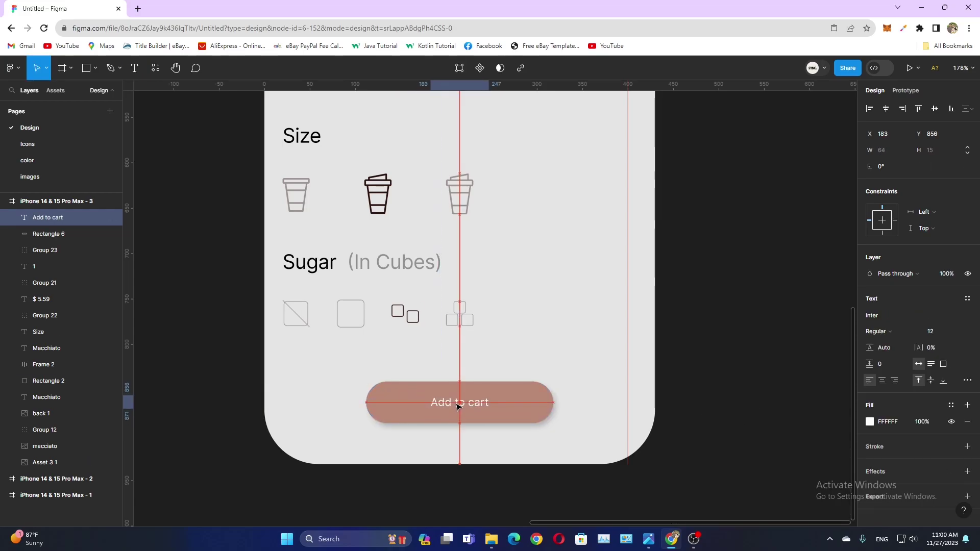
{"action": "left_click", "coordinate": [934, 331]}
{"action": "type", "text": "15"}
{"action": "key", "text": "Return"}
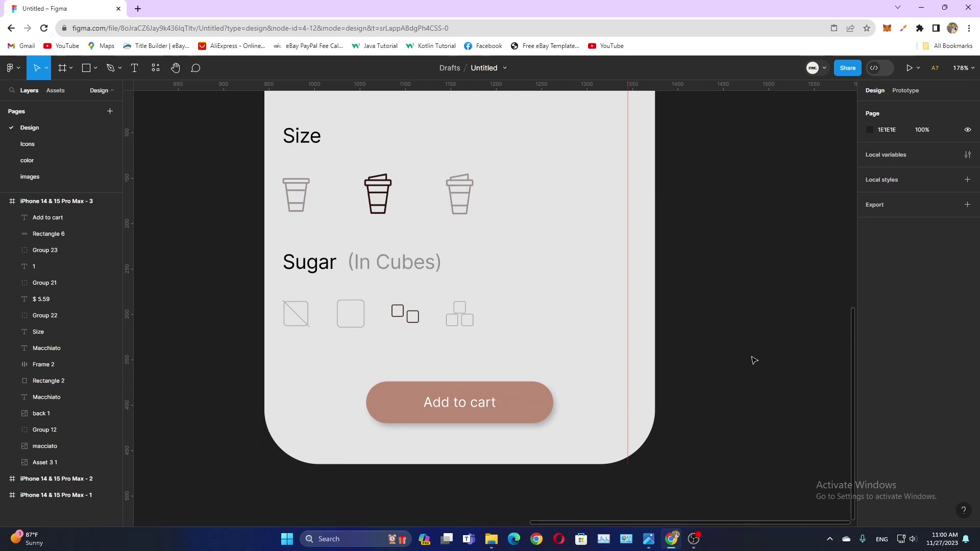
Group the label with the pill shape into one button.
{"action": "left_click_drag", "start_coordinate": [753, 357], "coordinate": [538, 405]}
{"action": "key", "text": "ctrl+g"}
{"action": "key", "text": "Escape"}
{"action": "scroll", "coordinate": [537, 405], "scroll_direction": "down", "scroll_amount": 5}
Lighten the Macchiato screen's lower panel (Rectangle 2) fill to F6F6F6.
{"action": "scroll", "coordinate": [531, 322], "scroll_direction": "up", "scroll_amount": 2}
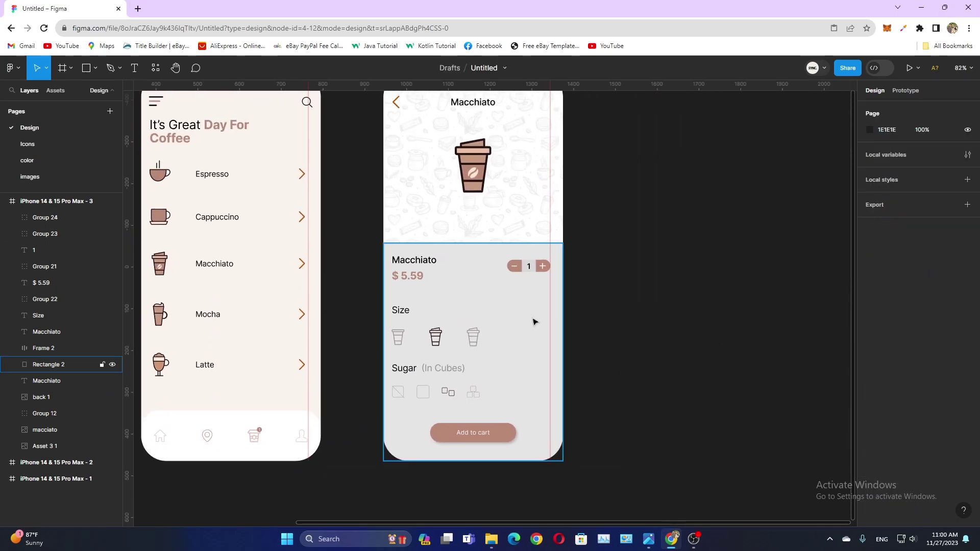
{"action": "scroll", "coordinate": [582, 254], "scroll_direction": "down", "scroll_amount": 1}
{"action": "left_click", "coordinate": [508, 324]}
{"action": "left_click", "coordinate": [870, 314]}
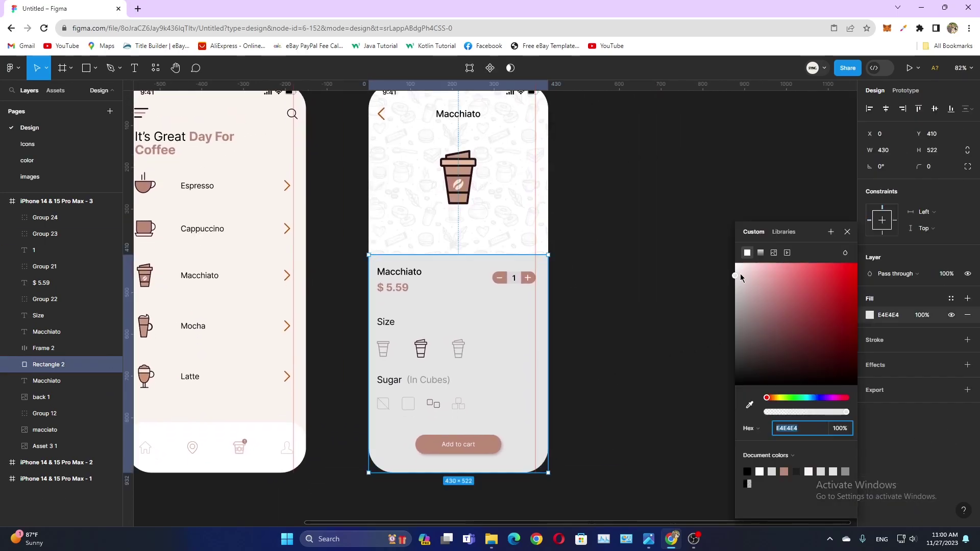
{"action": "type", "text": "F6F6F6"}
{"action": "key", "text": "Return"}
{"action": "left_click", "coordinate": [606, 275]}
Duplicate the Coffee Hub splash screen and move the copy to the left.
{"action": "left_click_drag", "start_coordinate": [623, 267], "coordinate": [612, 279]}
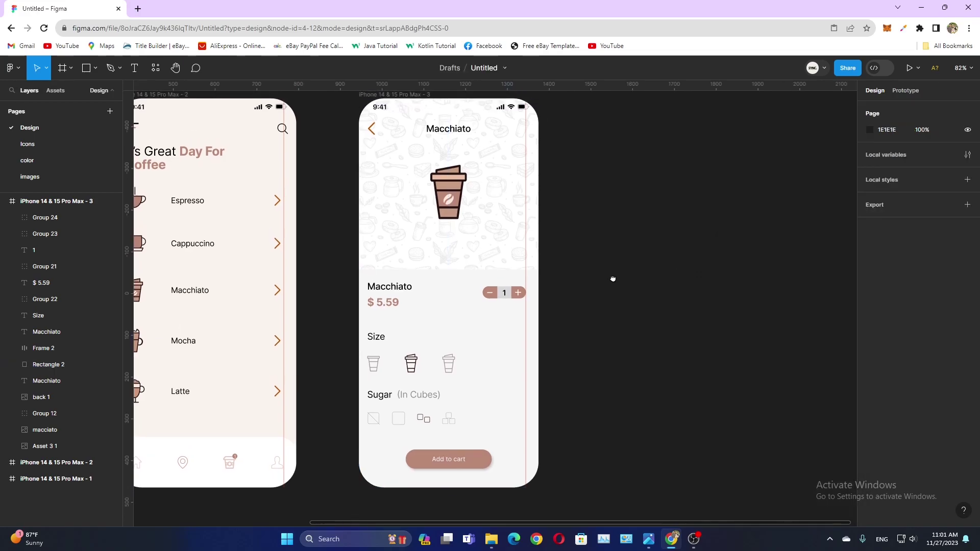
{"action": "left_click", "coordinate": [431, 412]}
{"action": "double_click", "coordinate": [432, 413]}
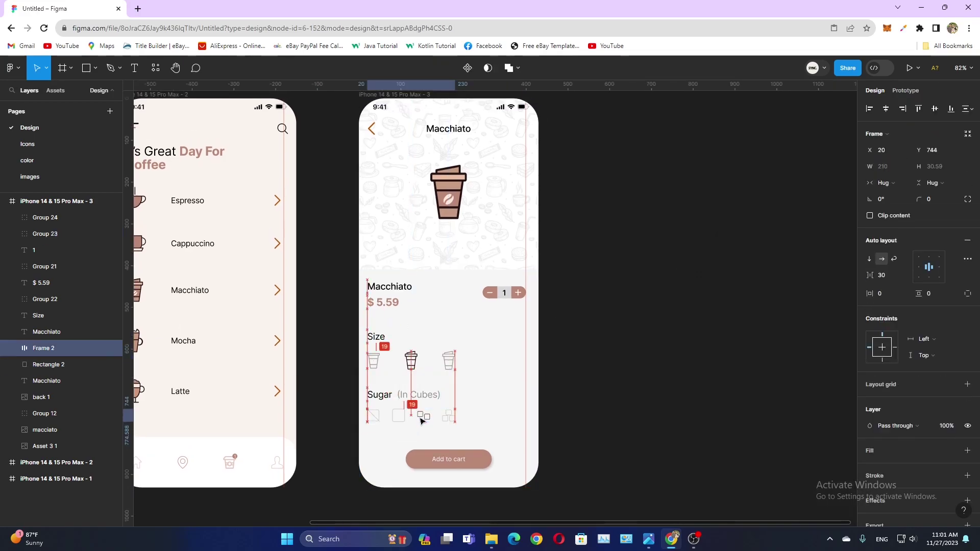
{"action": "key", "text": "Escape"}
{"action": "left_click_drag", "start_coordinate": [610, 383], "coordinate": [600, 387]}
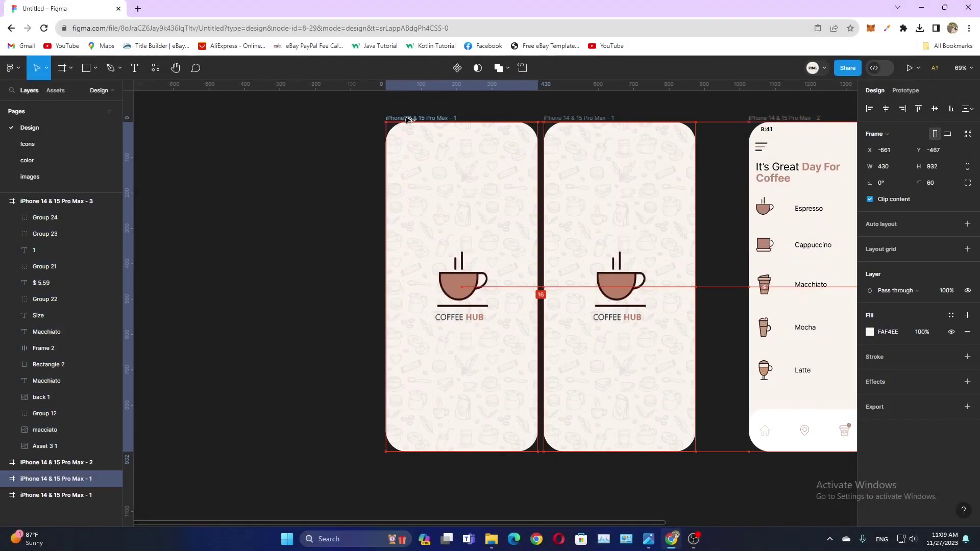
{"action": "left_click_drag", "start_coordinate": [408, 119], "coordinate": [361, 119]}
Delete the coffee logo and background pattern from the copied frame and make its fill white.
{"action": "left_click", "coordinate": [412, 286]}
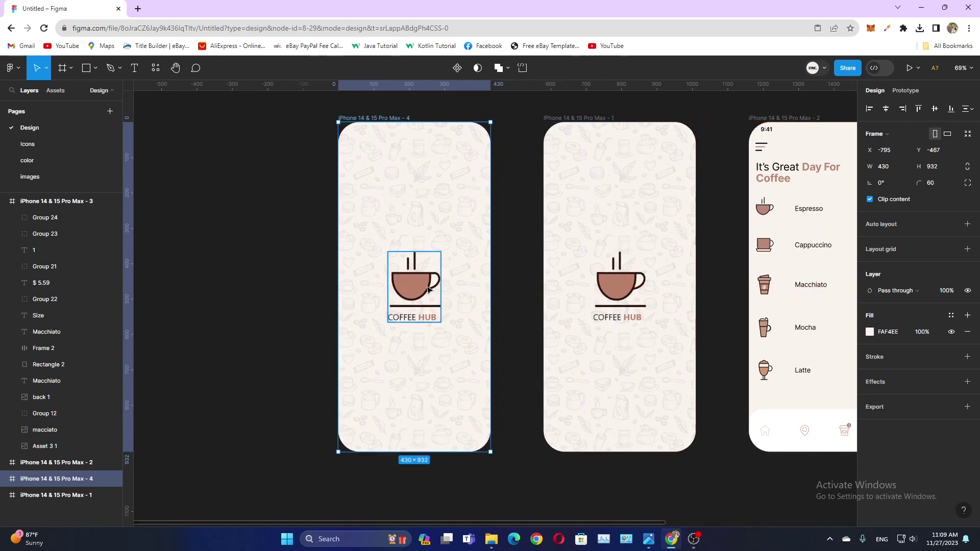
{"action": "key", "text": "Delete"}
{"action": "left_click", "coordinate": [389, 407]}
{"action": "key", "text": "Delete"}
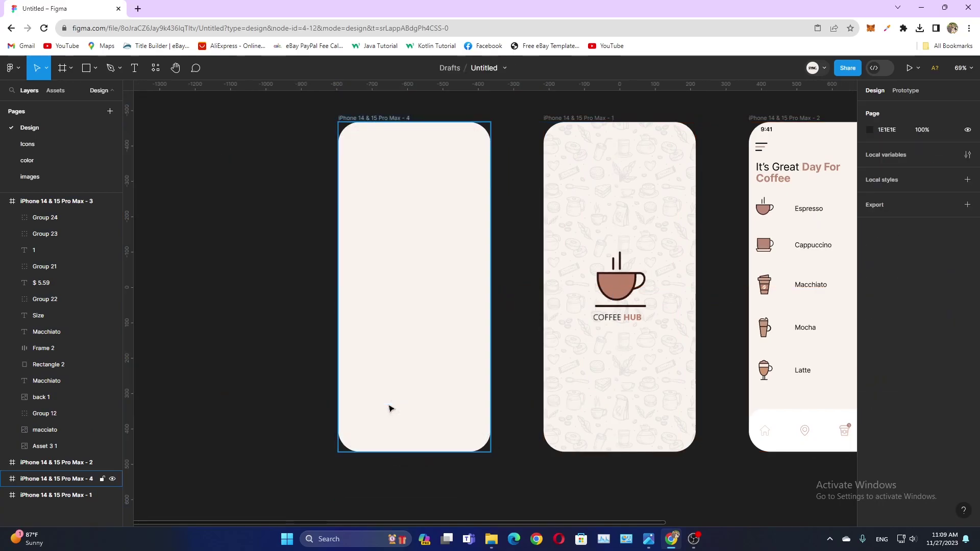
{"action": "left_click", "coordinate": [390, 407]}
{"action": "left_click", "coordinate": [870, 332]}
{"action": "left_click_drag", "start_coordinate": [766, 282], "coordinate": [736, 264]}
{"action": "key", "text": "Escape"}
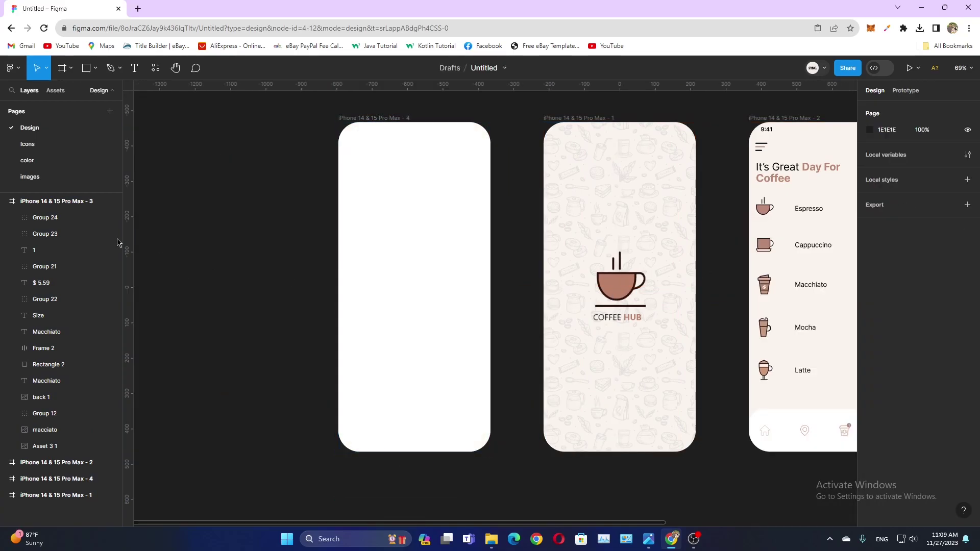
Paste the coffee-cart artwork full-width at the top and copy in the 9:41 status bar.
{"action": "key", "text": "ctrl+v"}
{"action": "left_click_drag", "start_coordinate": [490, 301], "coordinate": [406, 227]}
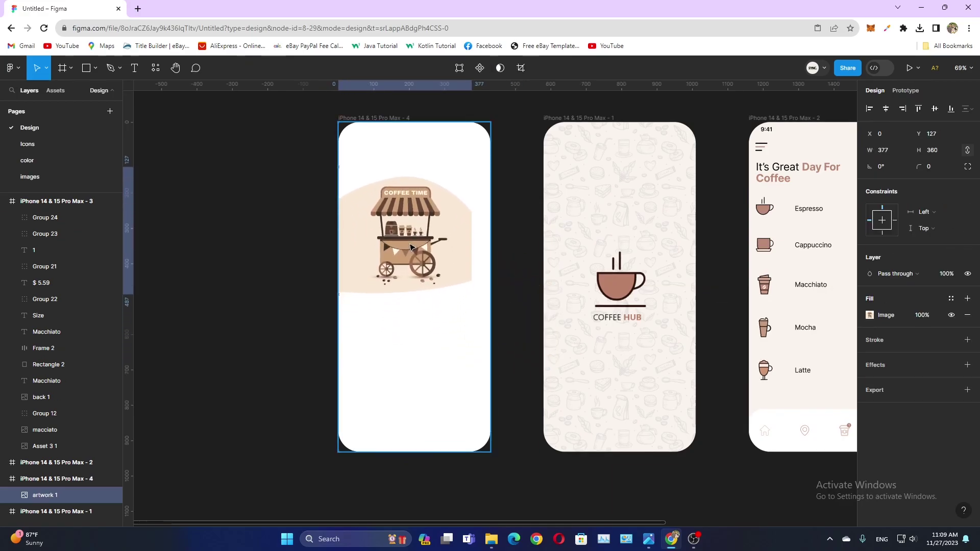
{"action": "left_click_drag", "start_coordinate": [470, 295], "coordinate": [490, 311]}
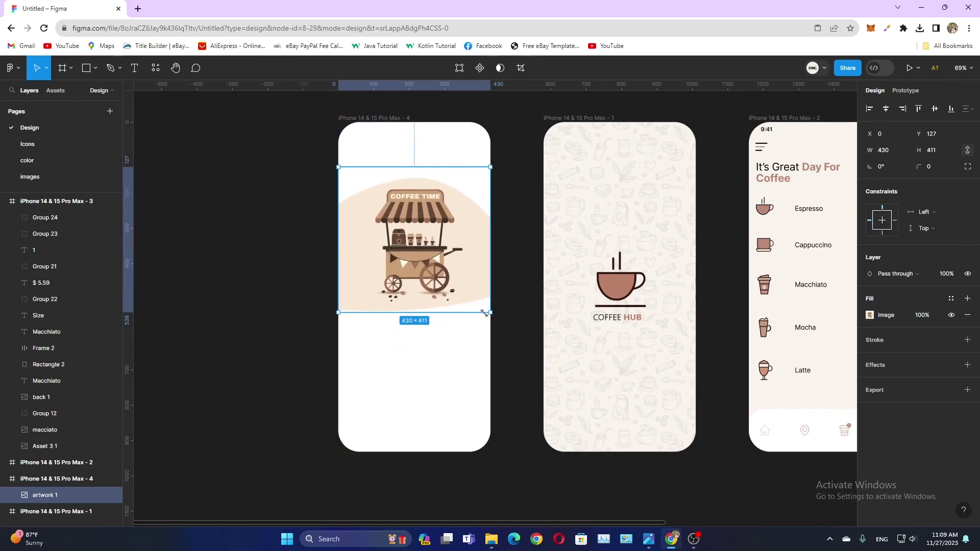
{"action": "left_click_drag", "start_coordinate": [414, 240], "coordinate": [413, 218]}
{"action": "left_click_drag", "start_coordinate": [767, 132], "coordinate": [360, 133]}
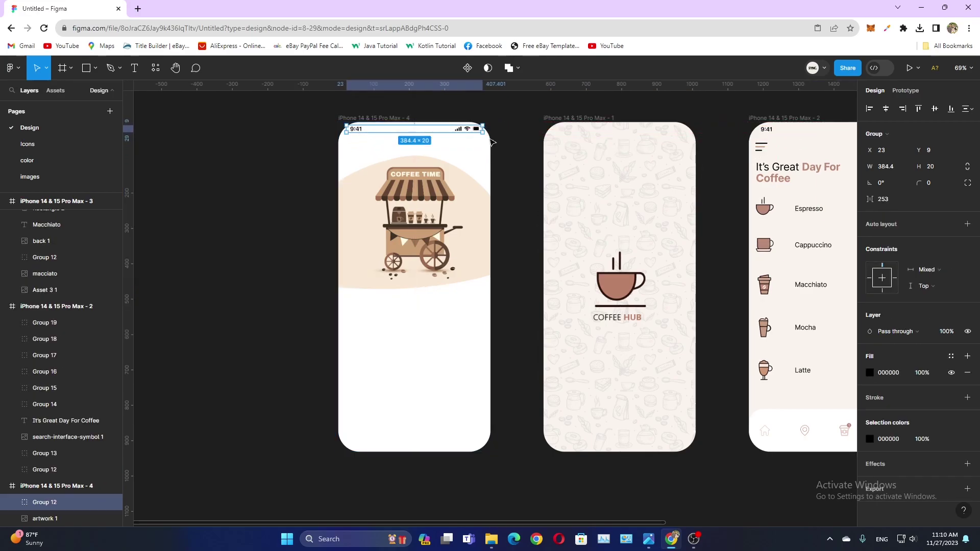
{"action": "left_click", "coordinate": [530, 122]}
Add the tagline 'Get the best coffee In town!' below the artwork, centred in the frame.
{"action": "scroll", "coordinate": [529, 346], "scroll_direction": "up", "scroll_amount": 5}
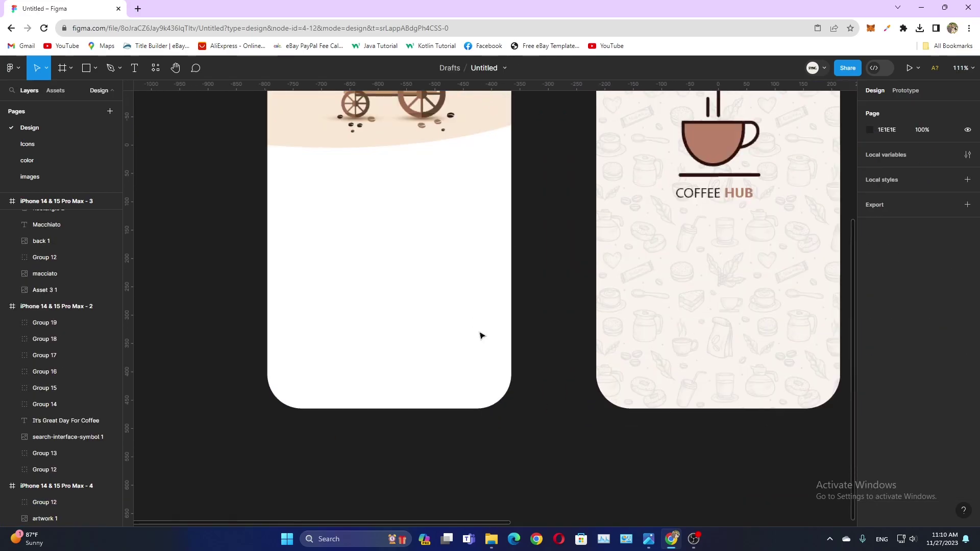
{"action": "key", "text": "t"}
{"action": "left_click", "coordinate": [509, 337]}
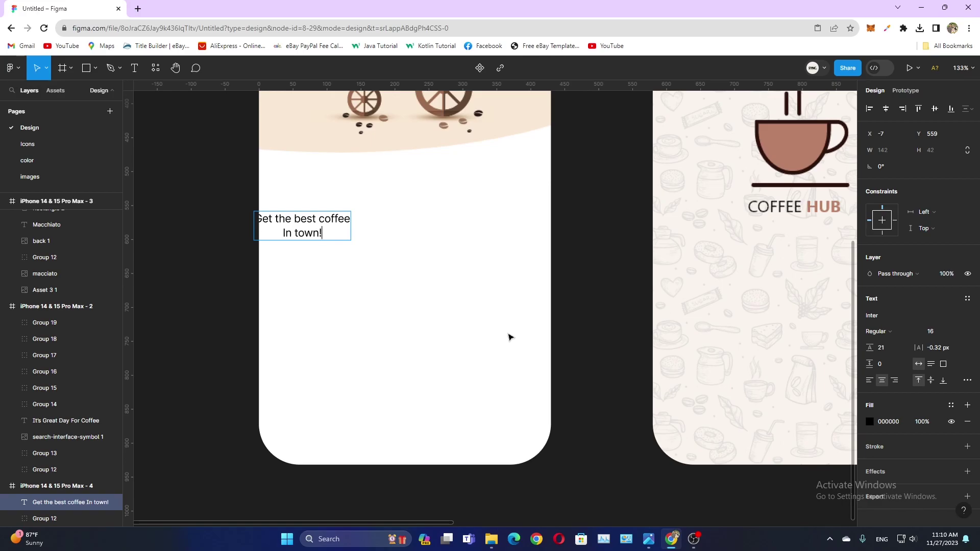
{"action": "key", "text": "Escape"}
{"action": "left_click_drag", "start_coordinate": [342, 219], "coordinate": [442, 219]}
{"action": "type", "text": "25"}
Set the tagline to font size 30 and line height 29, positioned just under the artwork.
{"action": "key", "text": "Return"}
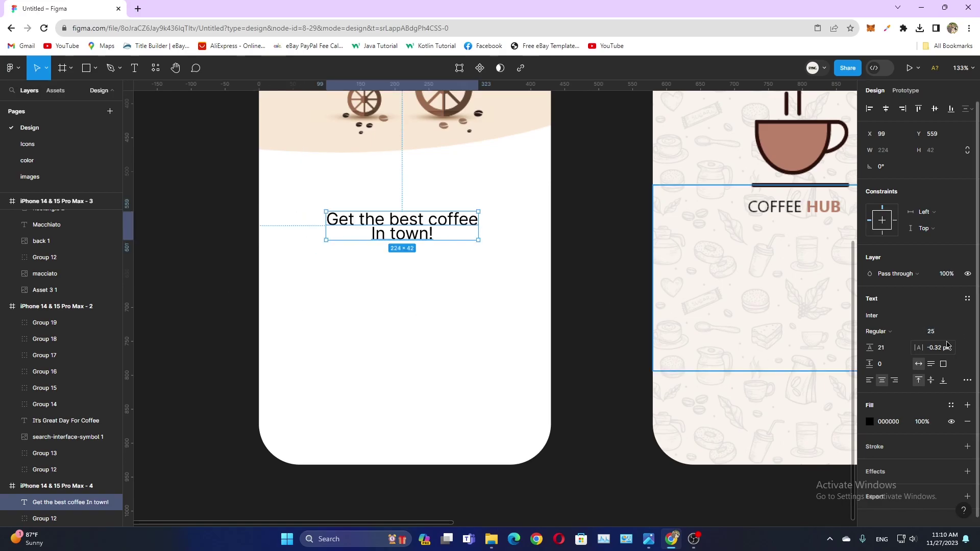
{"action": "type", "text": "30"}
{"action": "key", "text": "Return"}
{"action": "left_click_drag", "start_coordinate": [871, 349], "coordinate": [875, 348]}
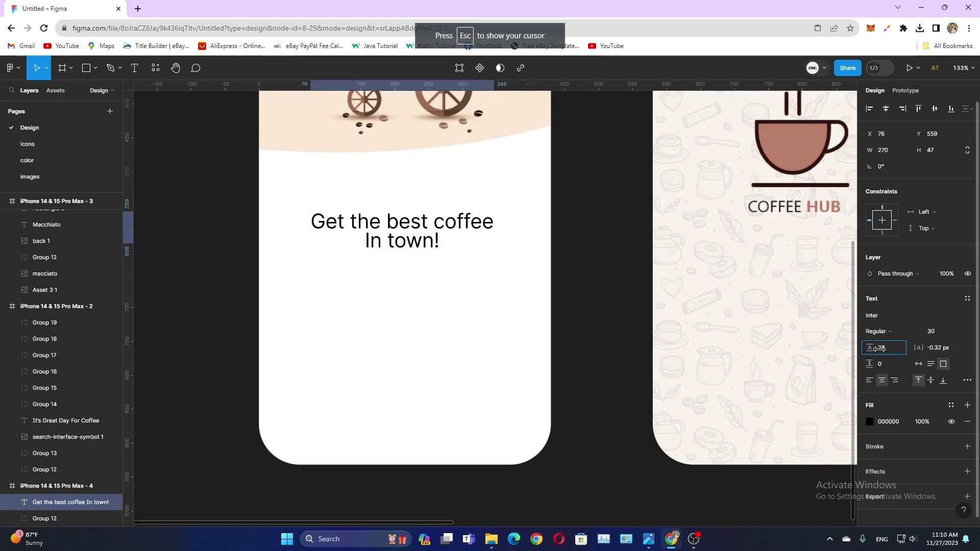
{"action": "left_click_drag", "start_coordinate": [431, 224], "coordinate": [433, 190]}
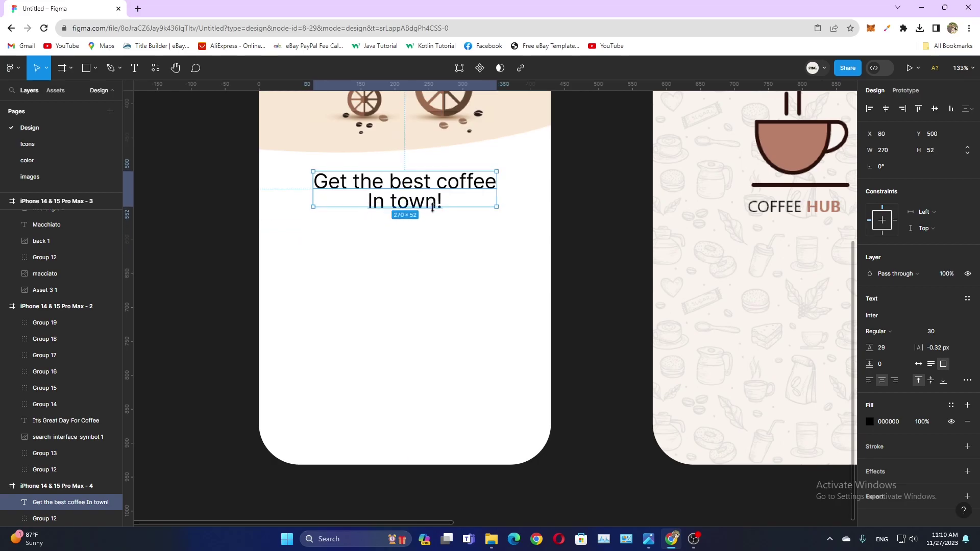
{"action": "left_click", "coordinate": [619, 266]}
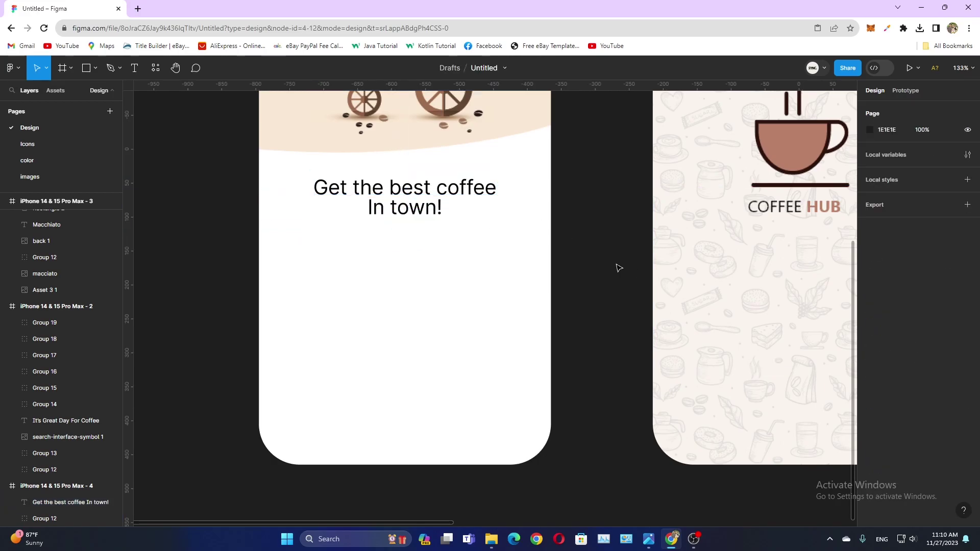
Draw a 140×50 rounded pill below the tagline with brown B98875 fill.
{"action": "key", "text": "r"}
{"action": "left_click", "coordinate": [316, 307]}
{"action": "mouse_move", "coordinate": [320, 310]}
{"action": "left_mouse_down"}
{"action": "mouse_move", "coordinate": [310, 294]}
{"action": "mouse_move", "coordinate": [367, 278]}
{"action": "mouse_move", "coordinate": [344, 311]}
{"action": "left_mouse_up"}
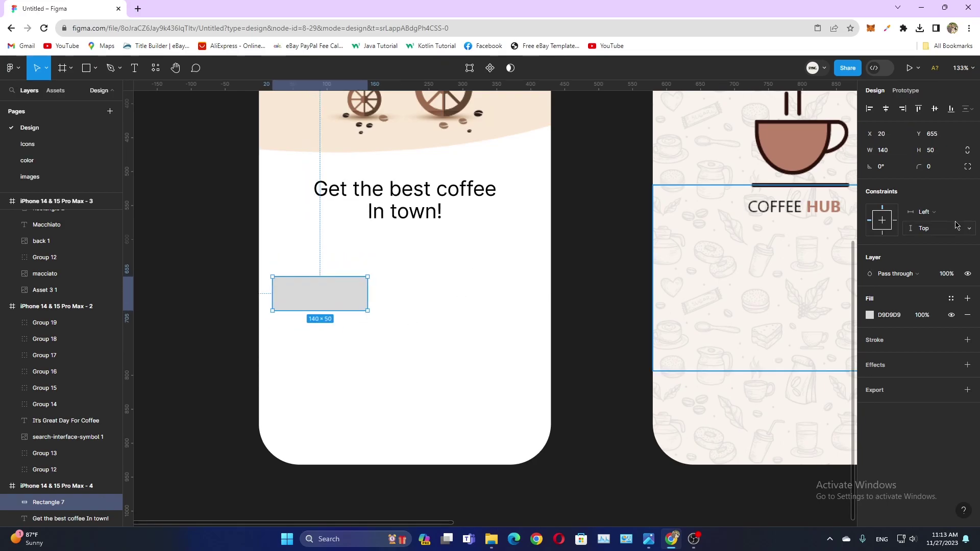
{"action": "left_click_drag", "start_coordinate": [919, 167], "coordinate": [934, 167]}
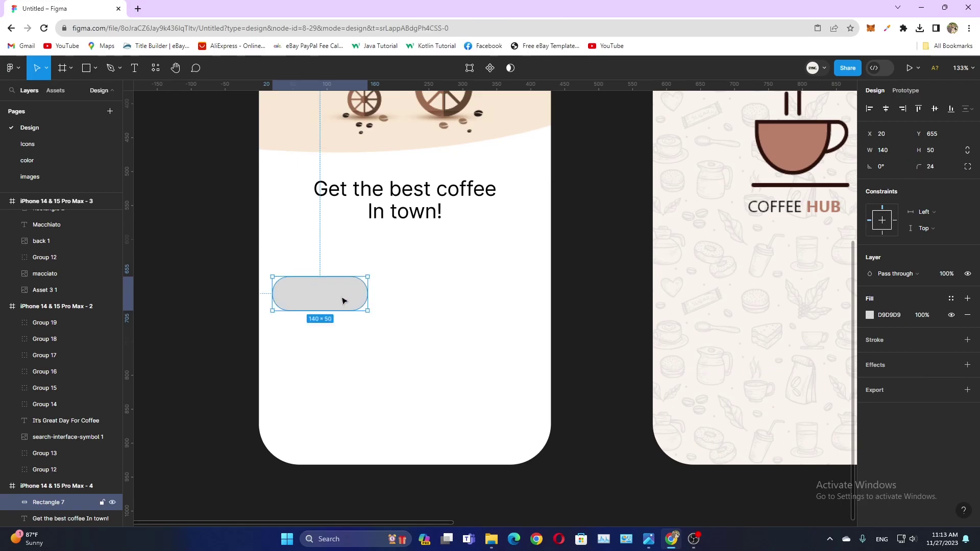
{"action": "left_click", "coordinate": [869, 315]}
{"action": "left_click", "coordinate": [776, 466]}
{"action": "left_click", "coordinate": [368, 294]}
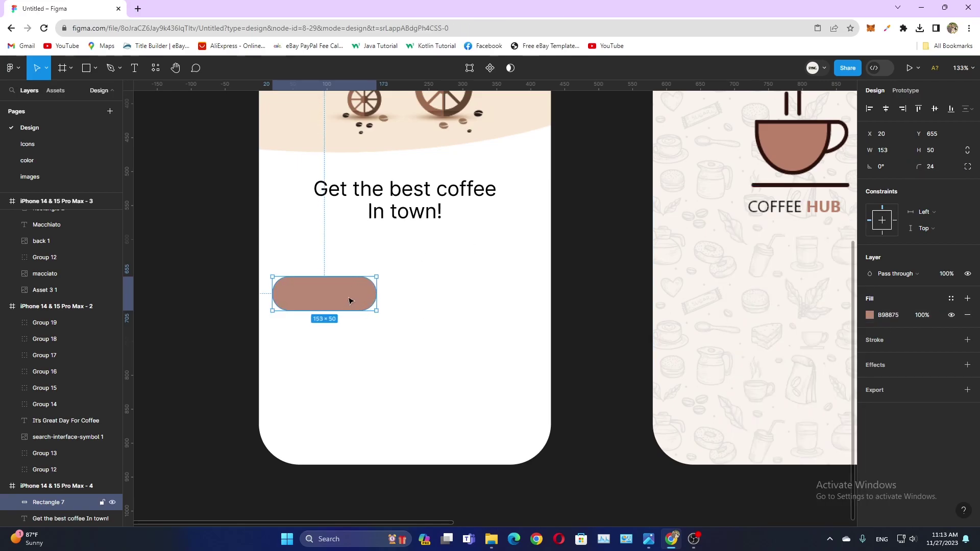
Duplicate the pill to its right, centre both, and make the copy brown-outlined with no fill.
{"action": "mouse_move", "coordinate": [350, 301]}
{"action": "left_mouse_down"}
{"action": "mouse_move", "coordinate": [479, 296]}
{"action": "mouse_move", "coordinate": [462, 293]}
{"action": "left_mouse_up"}
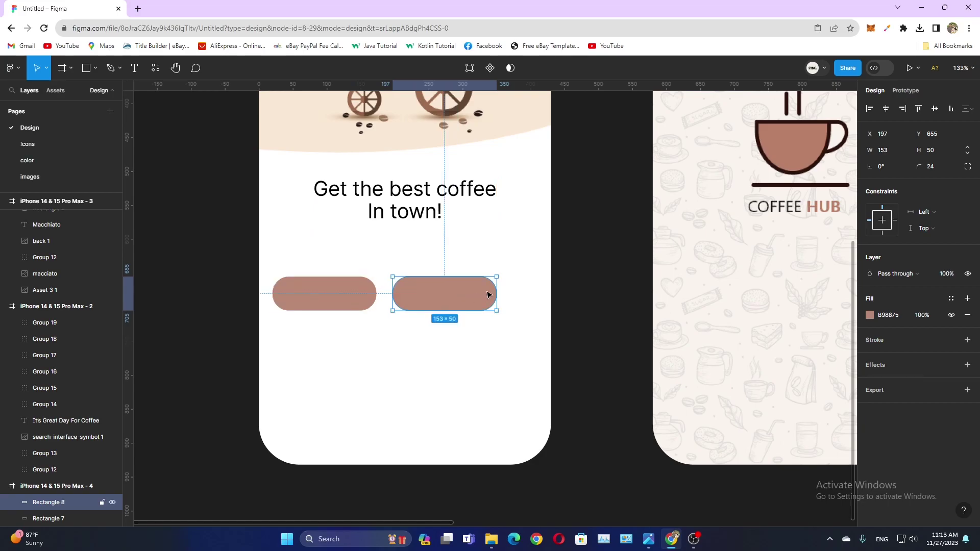
{"action": "left_click", "coordinate": [360, 301]}
{"action": "left_click", "coordinate": [421, 301], "text": "shift"}
{"action": "left_click_drag", "start_coordinate": [352, 301], "coordinate": [428, 301]}
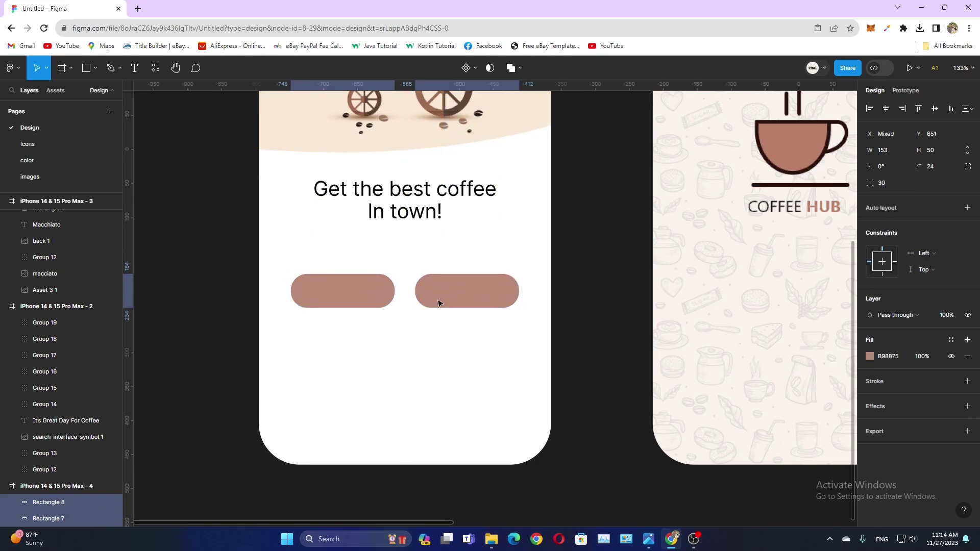
{"action": "left_click", "coordinate": [490, 299]}
{"action": "left_click", "coordinate": [967, 339]}
{"action": "left_click", "coordinate": [869, 356]}
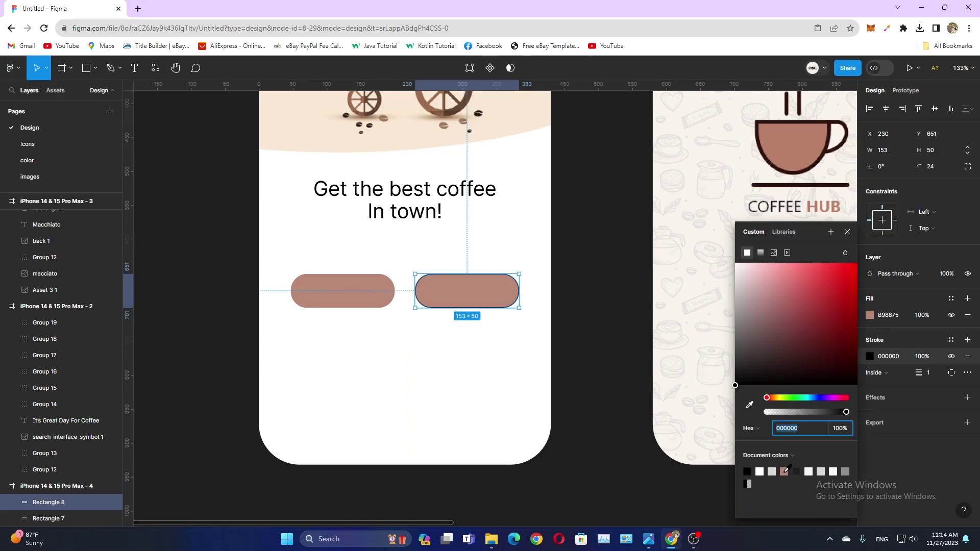
{"action": "key", "text": "Escape"}
{"action": "left_click", "coordinate": [967, 315]}
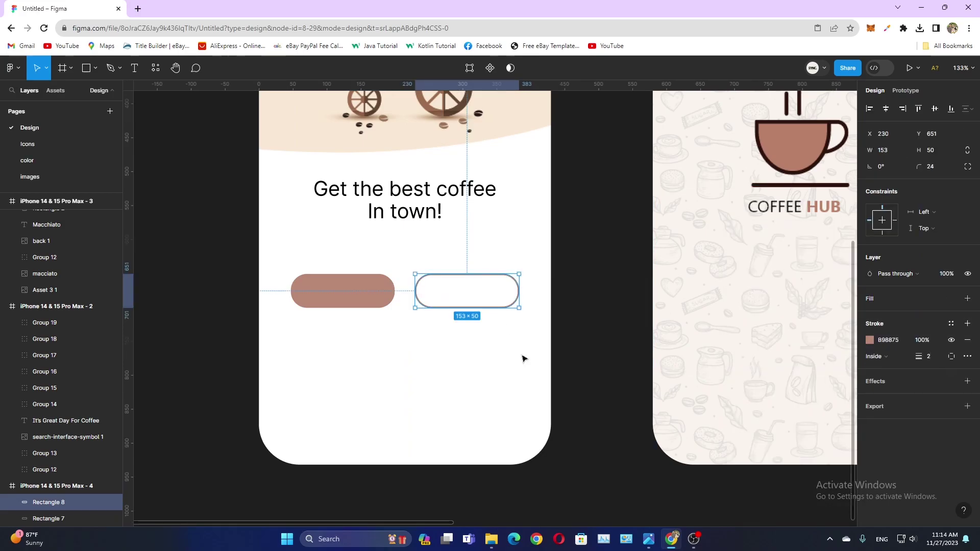
{"action": "left_click", "coordinate": [158, 96]}
Add a 'Register' label centred on the filled left pill.
{"action": "left_click", "coordinate": [319, 290]}
{"action": "type", "text": "R"}
{"action": "key", "text": "Escape"}
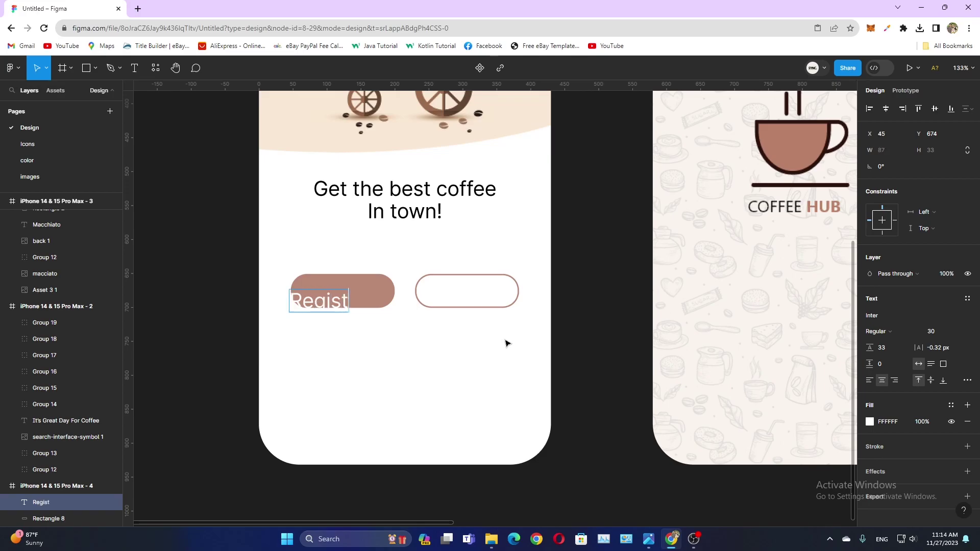
{"action": "type", "text": "er"}
{"action": "key", "text": "Escape"}
{"action": "left_click_drag", "start_coordinate": [325, 303], "coordinate": [474, 299]}
Copy the label onto the outlined pill as brown 'Log in' text.
{"action": "left_click", "coordinate": [870, 421]}
{"action": "left_click", "coordinate": [736, 385]}
{"action": "double_click", "coordinate": [461, 289]}
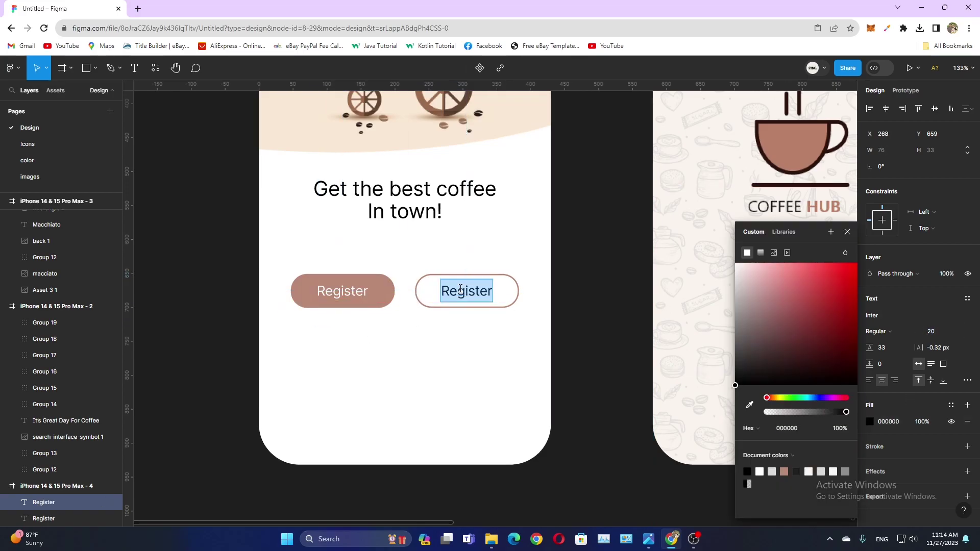
{"action": "type", "text": "Log in"}
{"action": "left_click", "coordinate": [847, 231]}
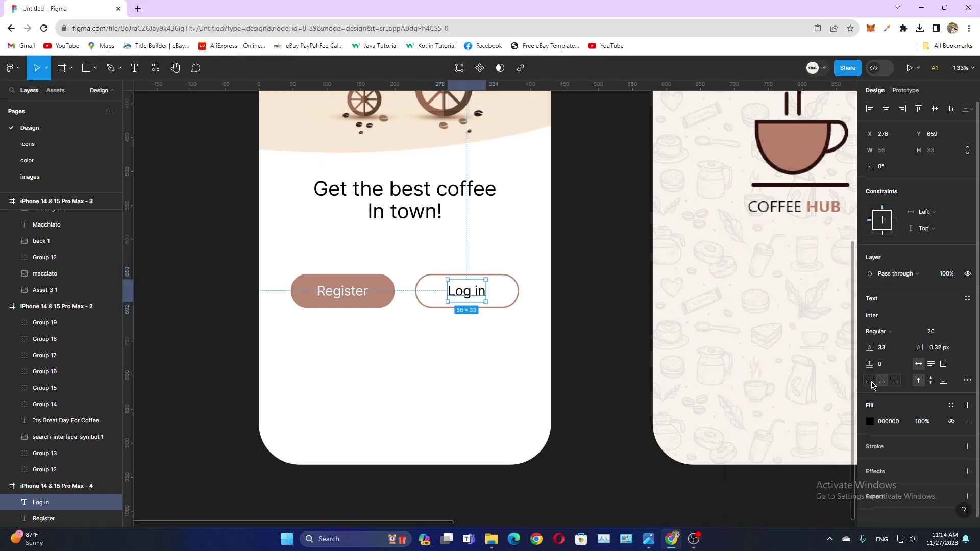
{"action": "left_click", "coordinate": [870, 422]}
{"action": "left_click", "coordinate": [784, 472]}
{"action": "left_click", "coordinate": [511, 334]}
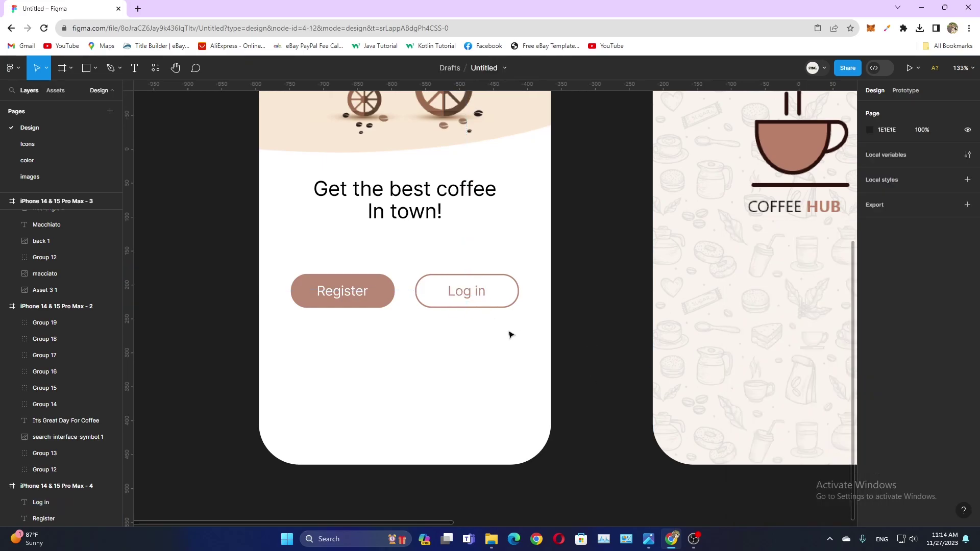
Draw a 336×50 rounded pill below the buttons with a black outline and no fill.
{"action": "left_click", "coordinate": [353, 367]}
{"action": "mouse_move", "coordinate": [339, 375]}
{"action": "left_mouse_down"}
{"action": "mouse_move", "coordinate": [324, 369]}
{"action": "mouse_move", "coordinate": [518, 372]}
{"action": "left_mouse_up"}
{"action": "type", "text": "50"}
{"action": "key", "text": "Return"}
{"action": "mouse_move", "coordinate": [919, 166]}
{"action": "left_mouse_down"}
{"action": "mouse_move", "coordinate": [17, 168]}
{"action": "mouse_move", "coordinate": [900, 375]}
{"action": "left_mouse_up"}
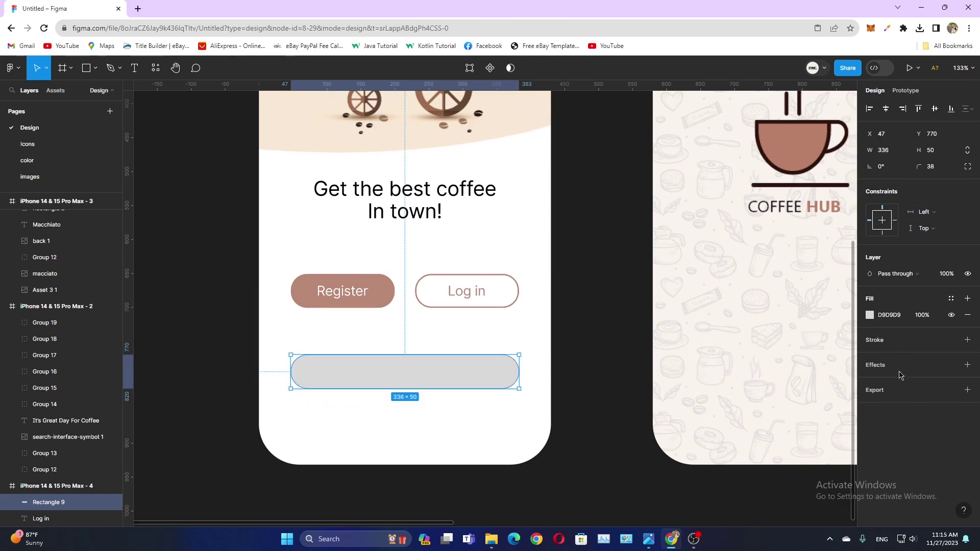
{"action": "left_click", "coordinate": [968, 339]}
{"action": "left_click", "coordinate": [968, 315]}
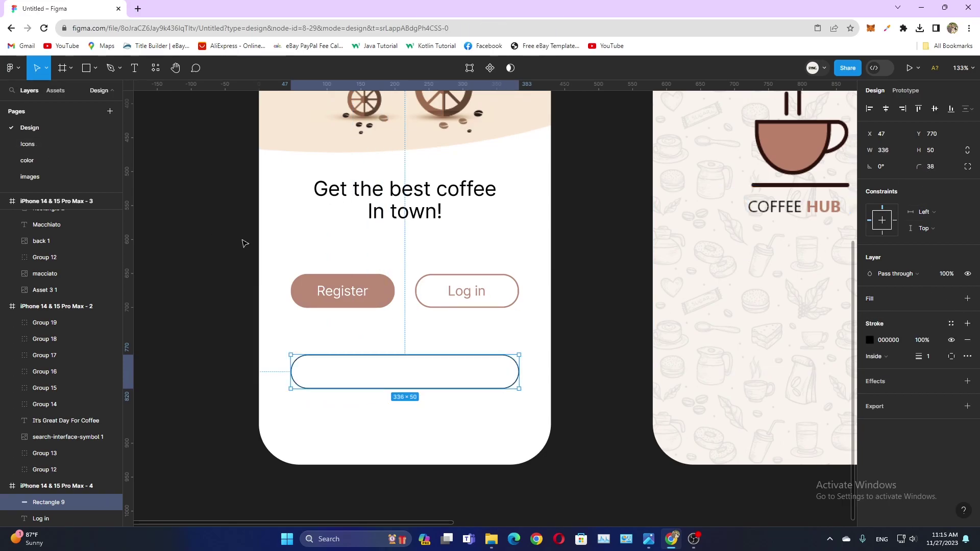
Paste the Facebook icon at 30×30 into the wide pill's left end.
{"action": "key", "text": "ctrl+v"}
{"action": "scroll", "coordinate": [357, 371], "scroll_direction": "up", "scroll_amount": 3}
{"action": "mouse_move", "coordinate": [460, 190]}
{"action": "left_mouse_down"}
{"action": "mouse_move", "coordinate": [282, 389]}
{"action": "mouse_move", "coordinate": [275, 377]}
{"action": "left_mouse_up"}
{"action": "left_click", "coordinate": [945, 154]}
{"action": "type", "text": "30"}
{"action": "key", "text": "Return"}
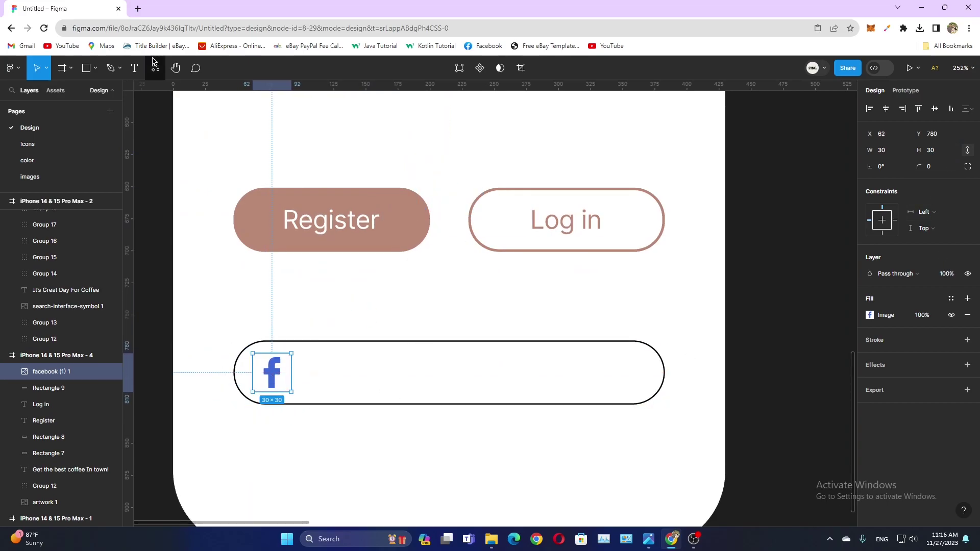
Add a left-aligned 'Connect with facebook' label coloured with the icon's blue.
{"action": "key", "text": "t"}
{"action": "left_click", "coordinate": [312, 373]}
{"action": "key", "text": "ctrl+alt+l"}
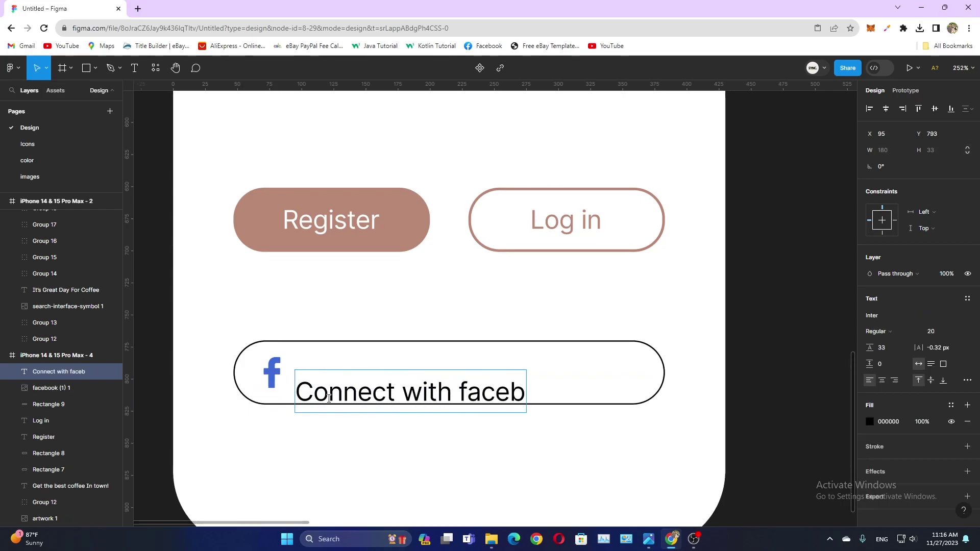
{"action": "key", "text": "Escape"}
{"action": "left_click", "coordinate": [930, 332]}
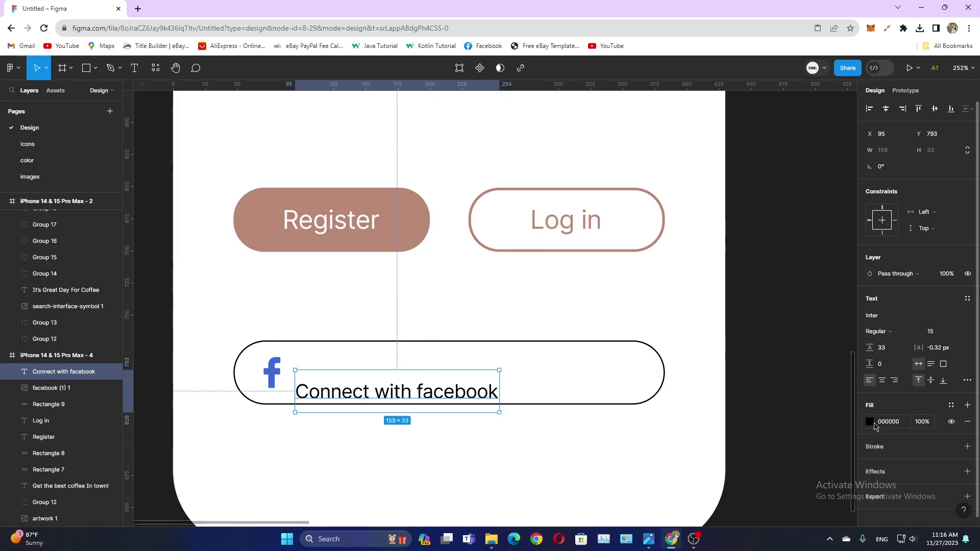
{"action": "left_click", "coordinate": [870, 421]}
{"action": "left_click", "coordinate": [751, 407]}
{"action": "left_click", "coordinate": [271, 373]}
Make the label Semi Bold at size 18 and place it beside the icon.
{"action": "left_click", "coordinate": [877, 331]}
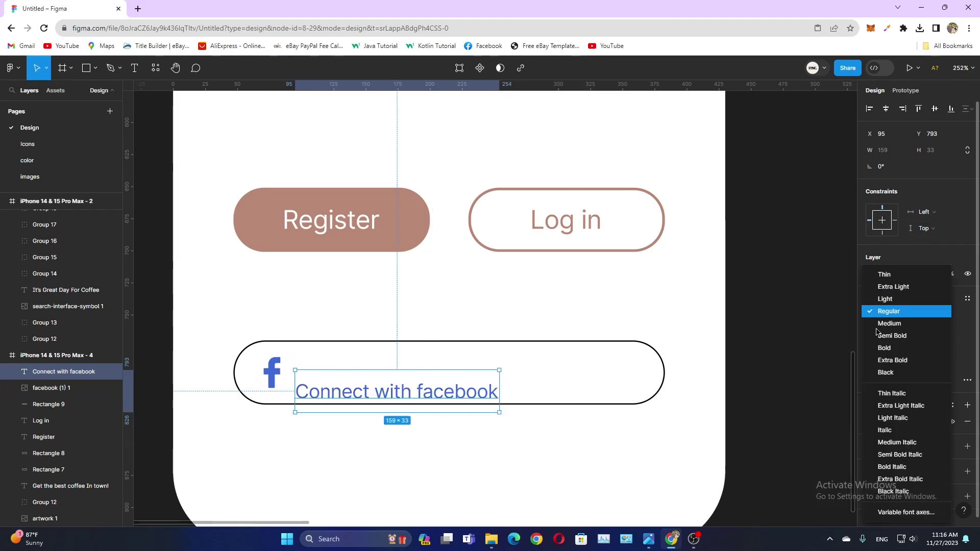
{"action": "left_click", "coordinate": [885, 335]}
{"action": "left_click_drag", "start_coordinate": [462, 393], "coordinate": [512, 376]}
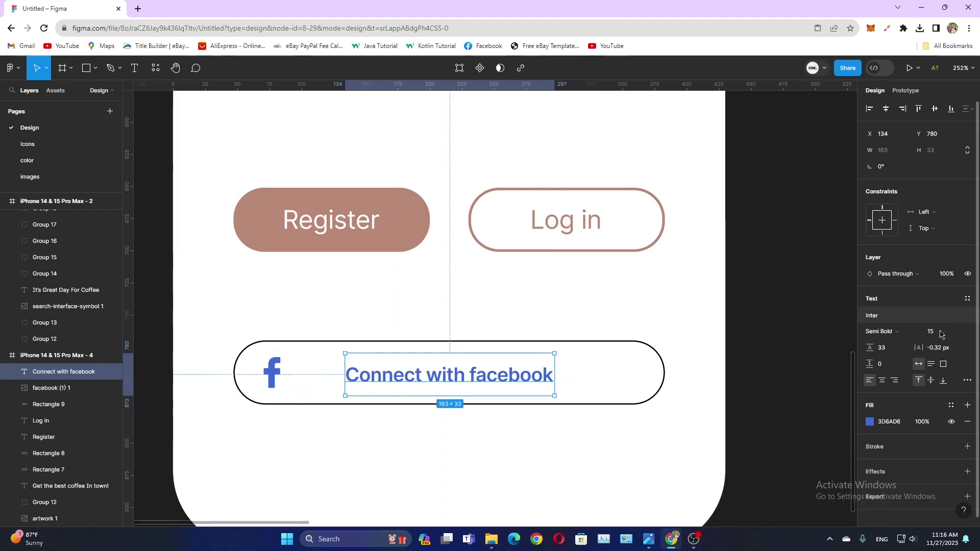
{"action": "left_click", "coordinate": [930, 332]}
{"action": "type", "text": "18"}
{"action": "key", "text": "Return"}
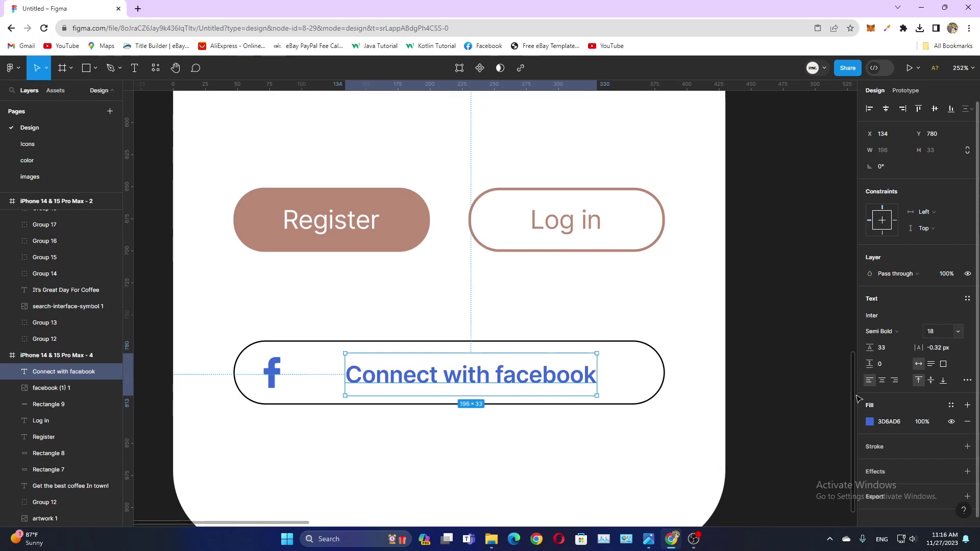
{"action": "left_click_drag", "start_coordinate": [461, 379], "coordinate": [447, 379]}
Group the icon and label and centre the group within the wide pill.
{"action": "left_click", "coordinate": [263, 376], "text": "shift"}
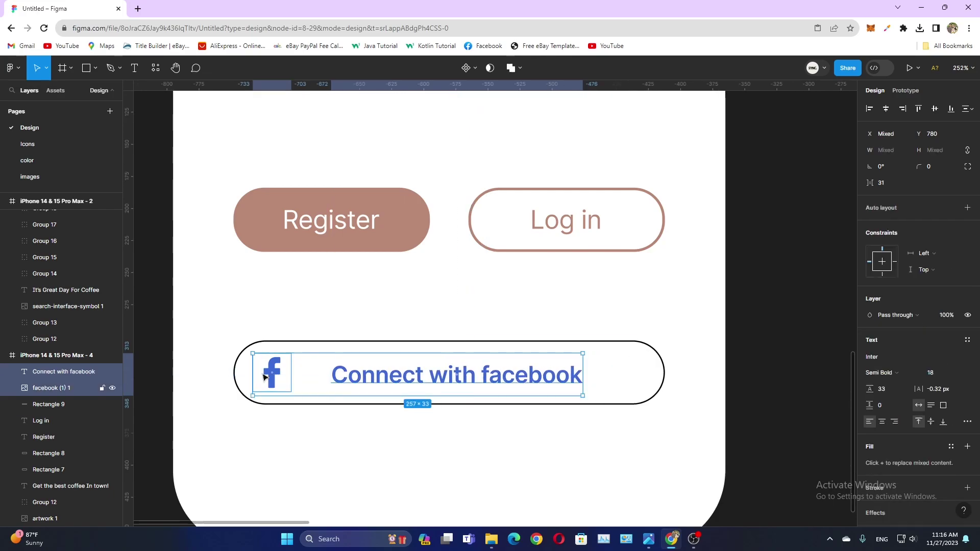
{"action": "left_click_drag", "start_coordinate": [490, 374], "coordinate": [507, 372]}
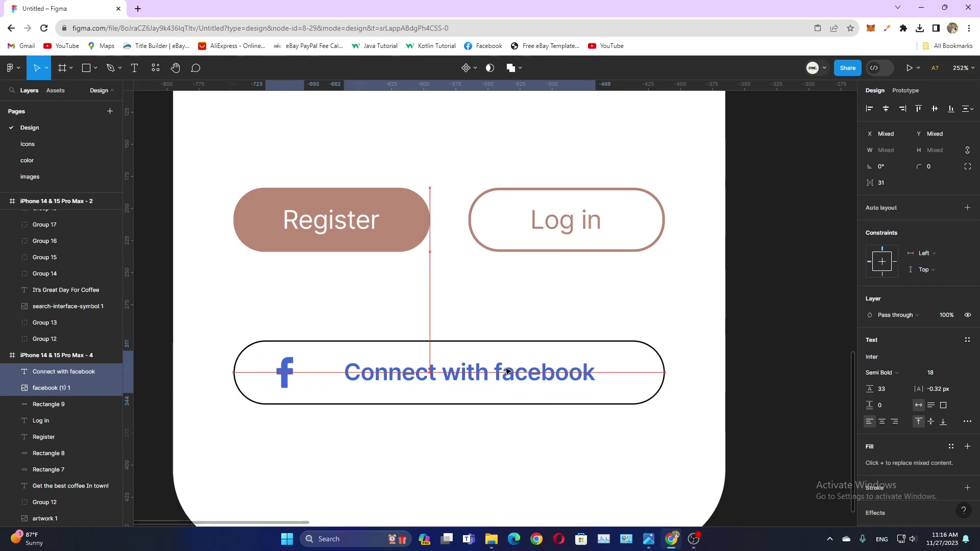
{"action": "key", "text": "ctrl+g"}
{"action": "left_click", "coordinate": [475, 343], "text": "shift"}
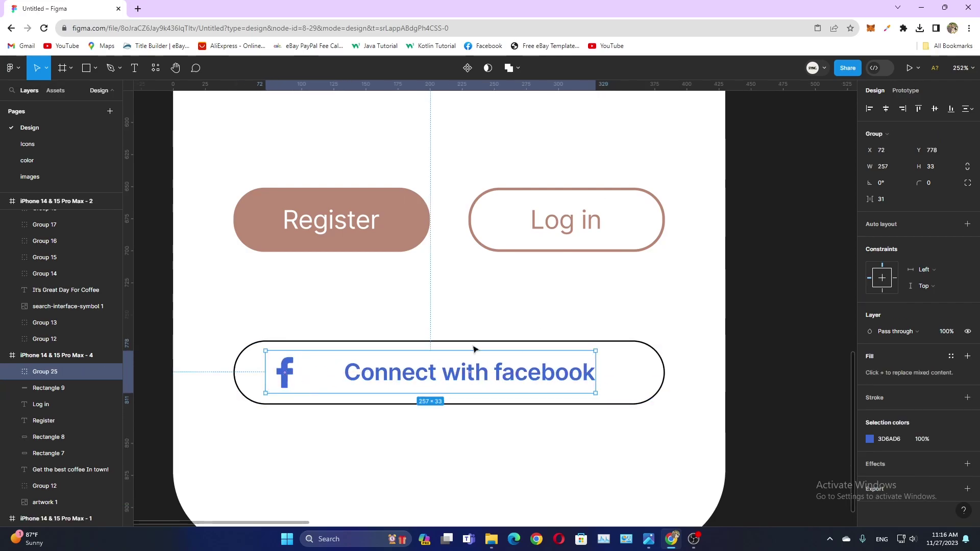
{"action": "left_click", "coordinate": [886, 109]}
{"action": "left_click", "coordinate": [781, 365]}
{"action": "scroll", "coordinate": [781, 365], "scroll_direction": "down", "scroll_amount": 5}
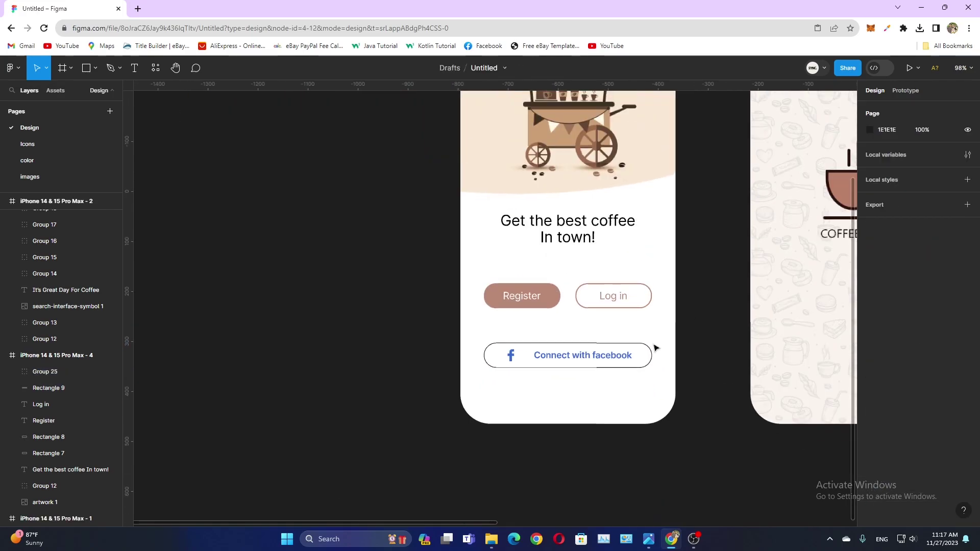
{"action": "scroll", "coordinate": [570, 377], "scroll_direction": "down", "scroll_amount": 2}
{"action": "scroll", "coordinate": [504, 396], "scroll_direction": "down", "scroll_amount": 3}
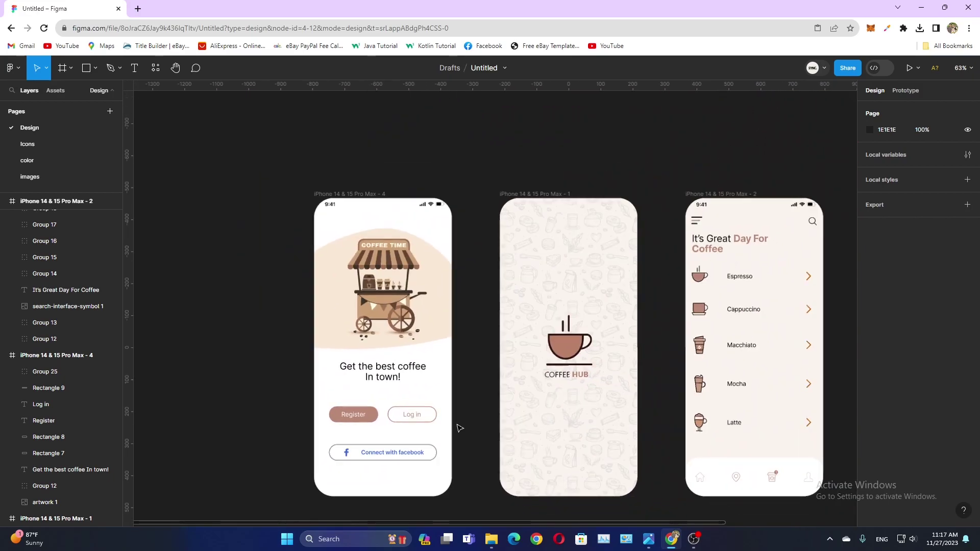